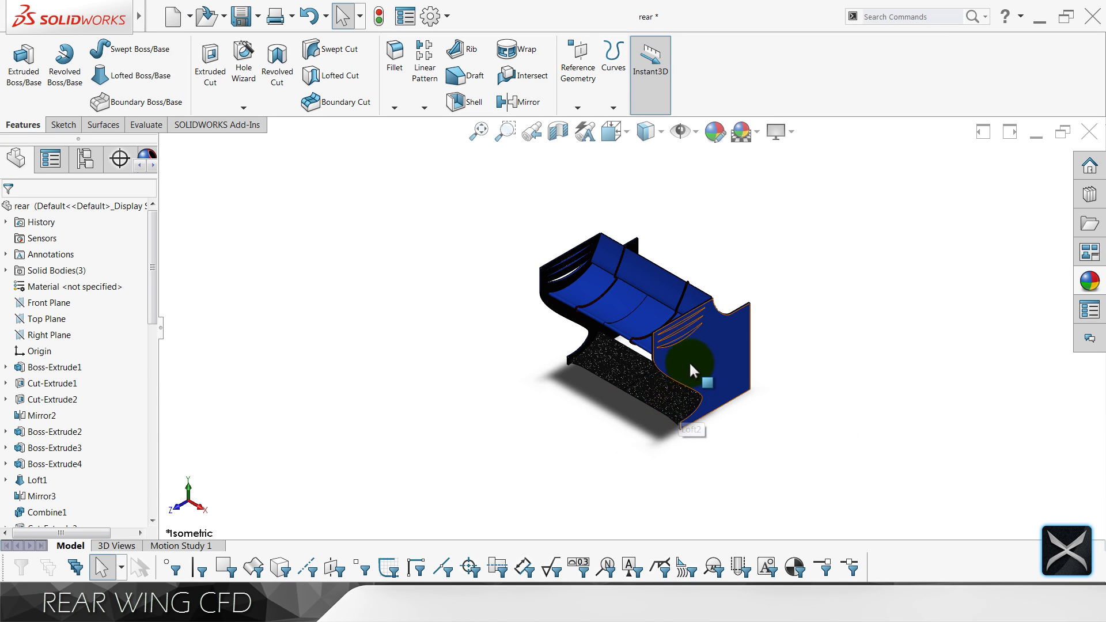
# Turn off shadows in shaded mode for the rear wing model.
pyautogui.scroll(3, 681, 326)
pyautogui.scroll(-3, 626, 283)
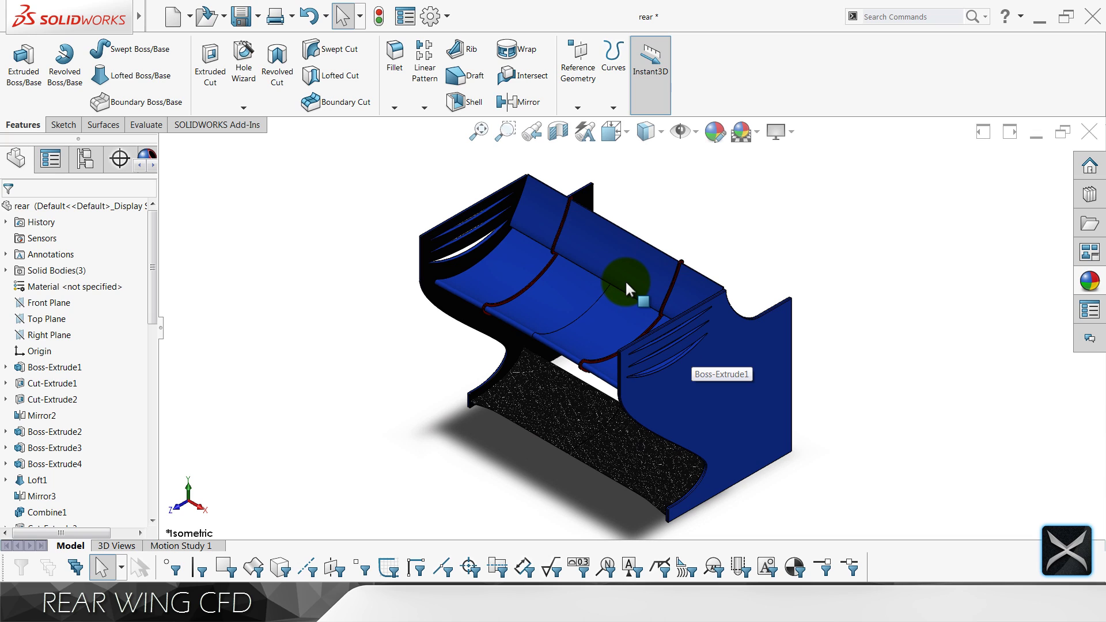
pyautogui.scroll(2, 616, 302)
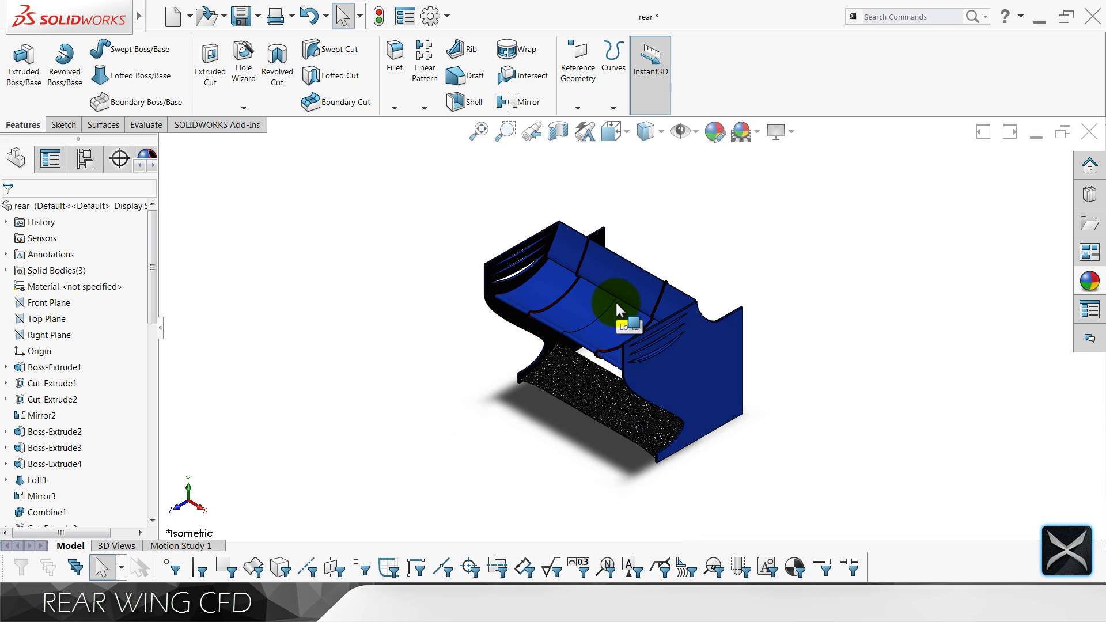
pyautogui.click(790, 133)
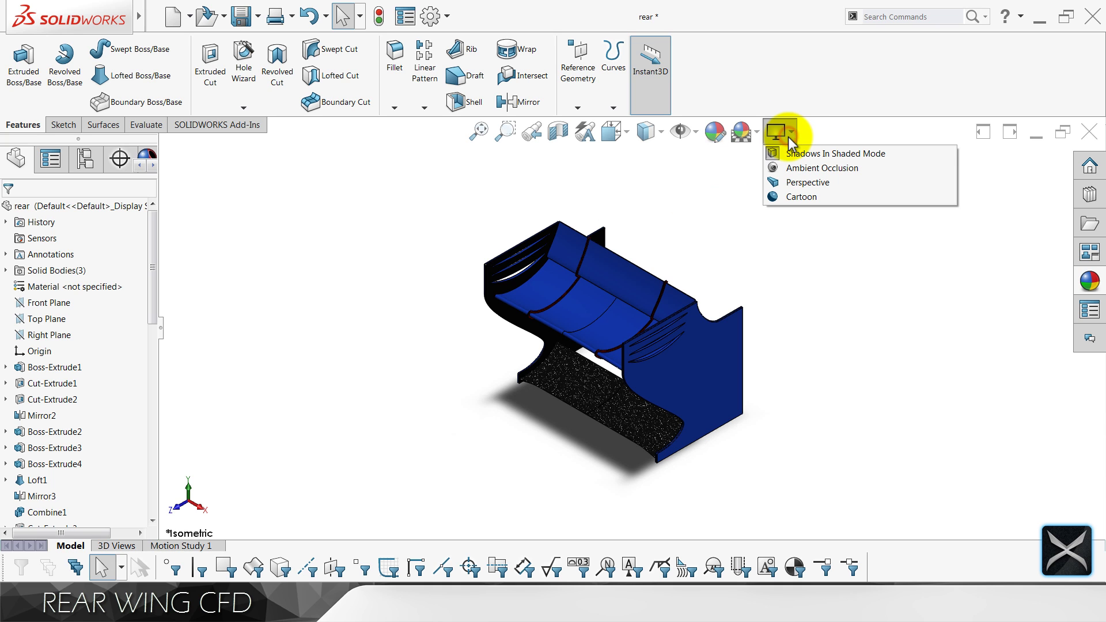
pyautogui.click(727, 152)
# Examine the rear wing from the front and from an angled view, including its endplates, flaps and lower plate.
pyautogui.moveTo(601, 385); pyautogui.dragTo(634, 313, button='middle')
pyautogui.click(645, 131)
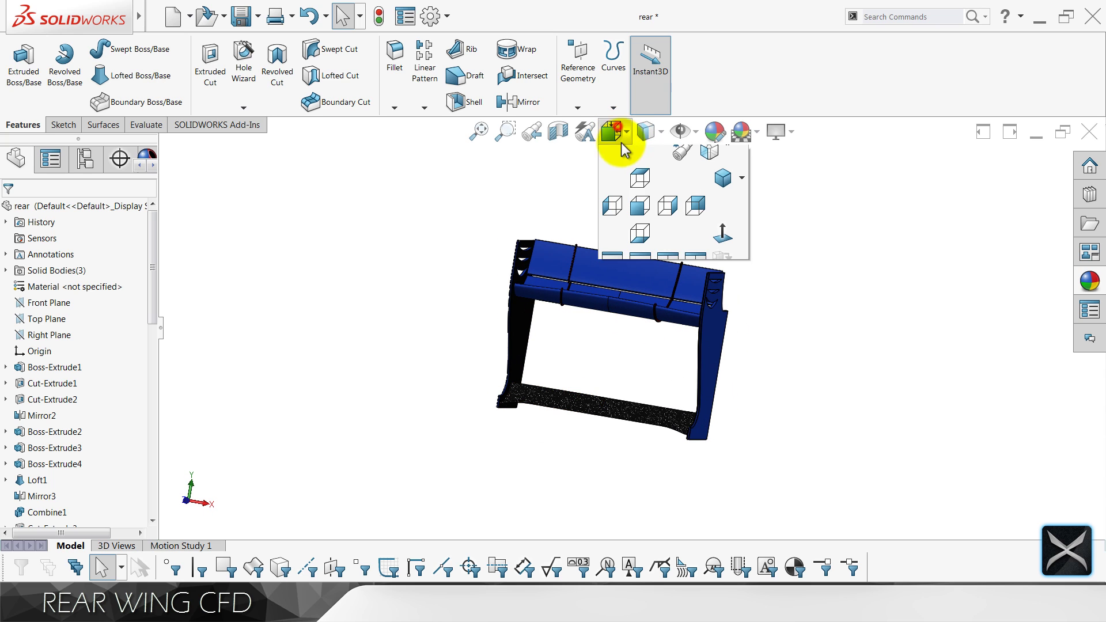
pyautogui.click(651, 214)
pyautogui.scroll(5, 628, 312)
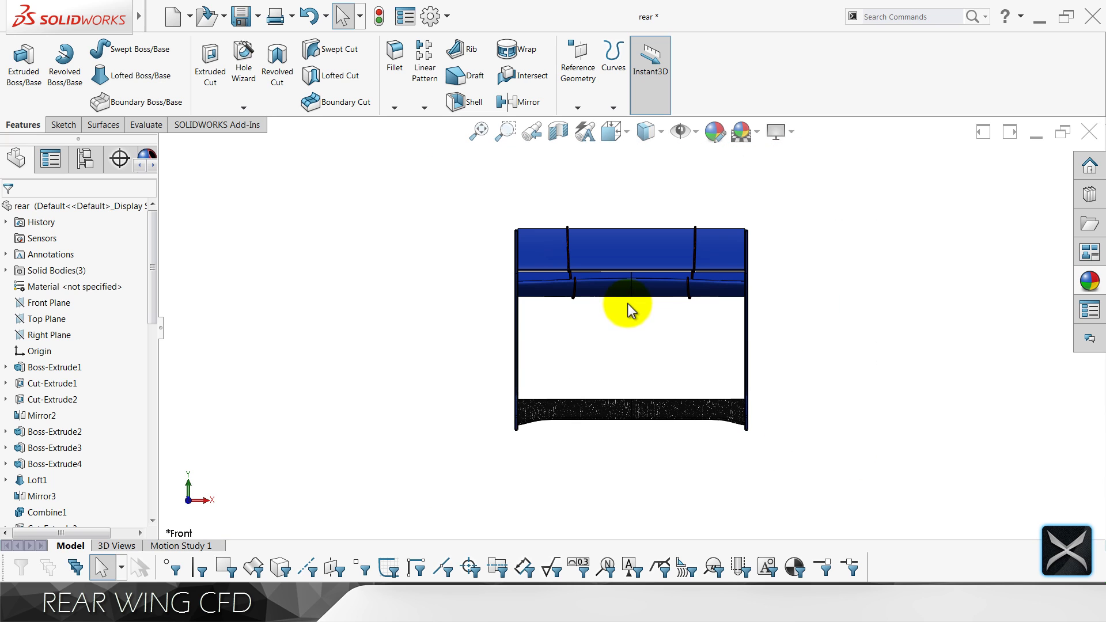
pyautogui.scroll(-1, 628, 322)
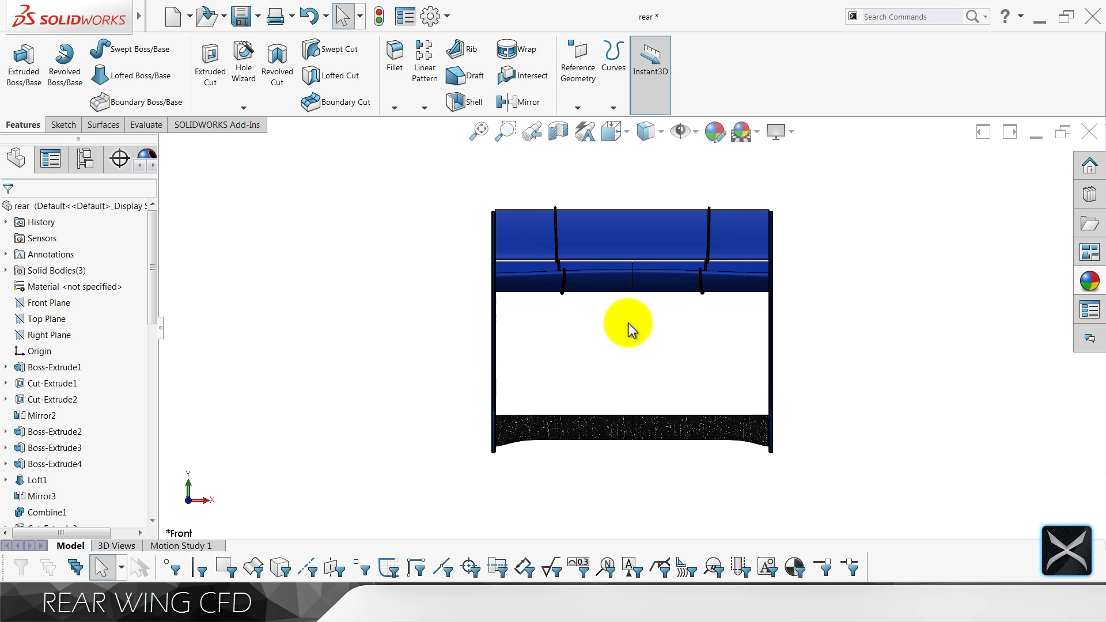
pyautogui.moveTo(628, 323); pyautogui.dragTo(586, 344, button='middle')
pyautogui.scroll(-3, 661, 293)
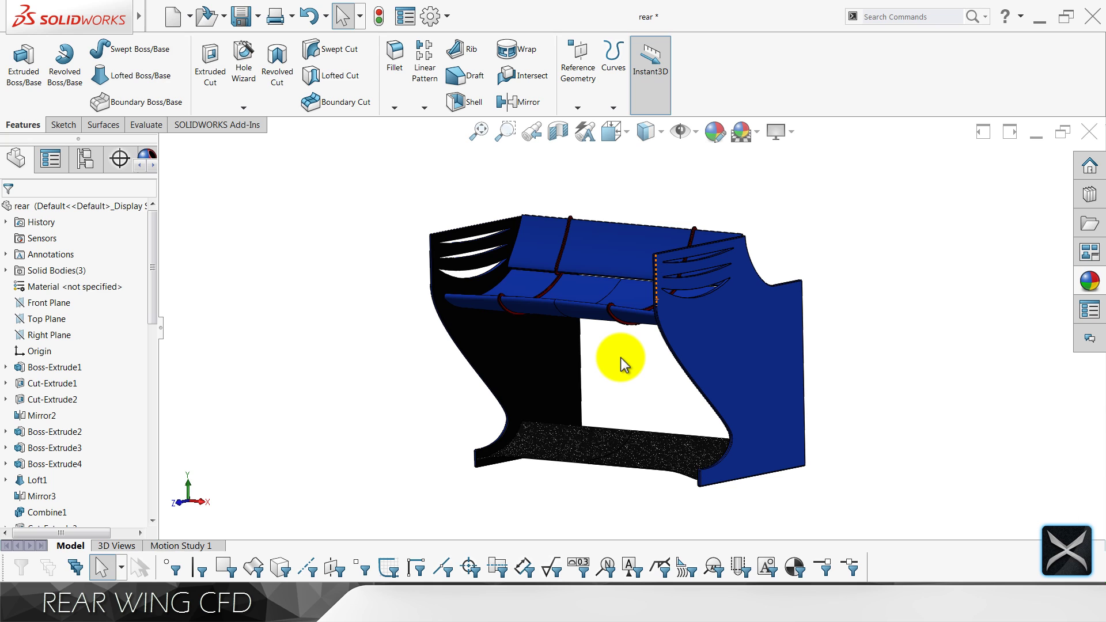
pyautogui.scroll(3, 620, 357)
pyautogui.moveTo(620, 357)
pyautogui.mouseDown(button='middle')
pyautogui.moveTo(704, 365)
pyautogui.moveTo(612, 356)
pyautogui.moveTo(617, 366)
pyautogui.moveTo(622, 351)
pyautogui.mouseUp(button='middle')
pyautogui.scroll(-2, 623, 351)
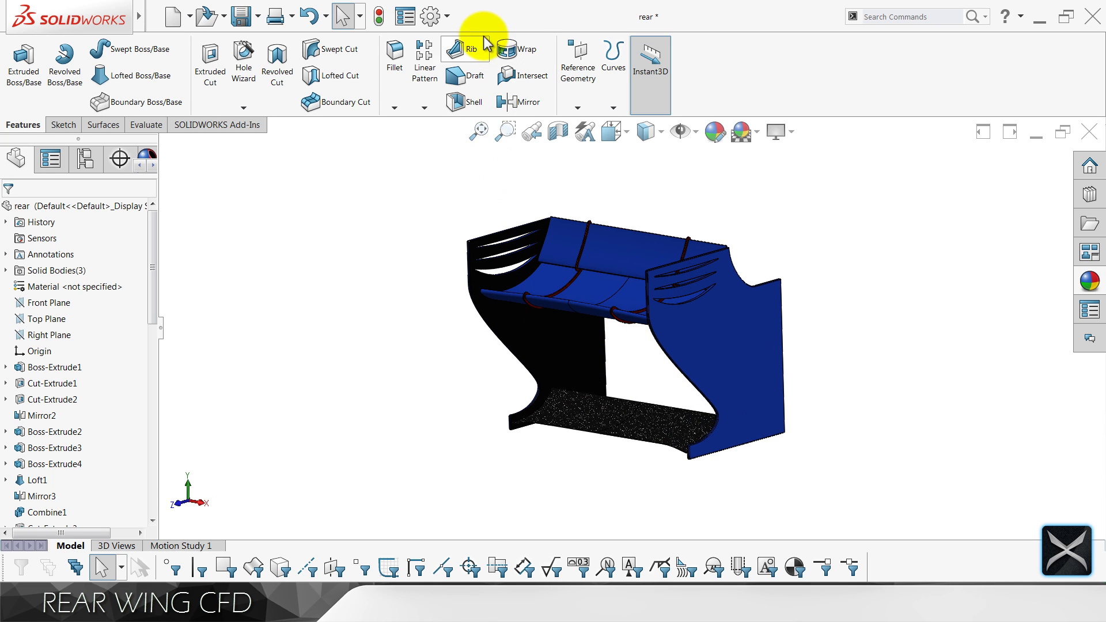
# Load the SOLIDWORKS Flow Simulation 2016 add-in.
pyautogui.click(447, 17)
pyautogui.click(460, 66)
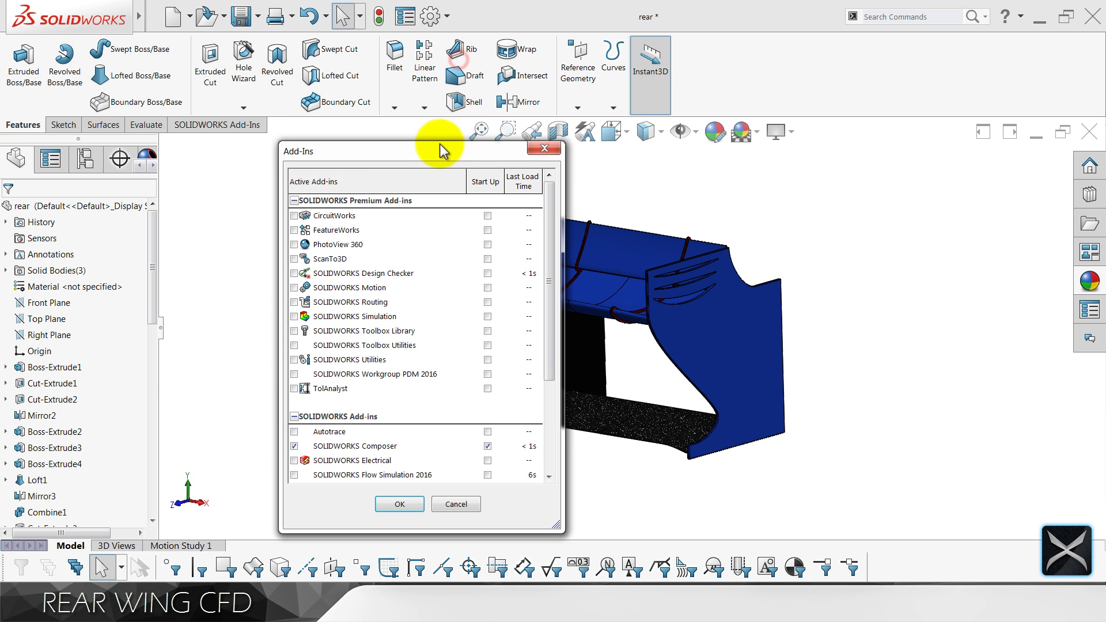
pyautogui.scroll(-3, 337, 351)
pyautogui.click(295, 345)
pyautogui.click(389, 507)
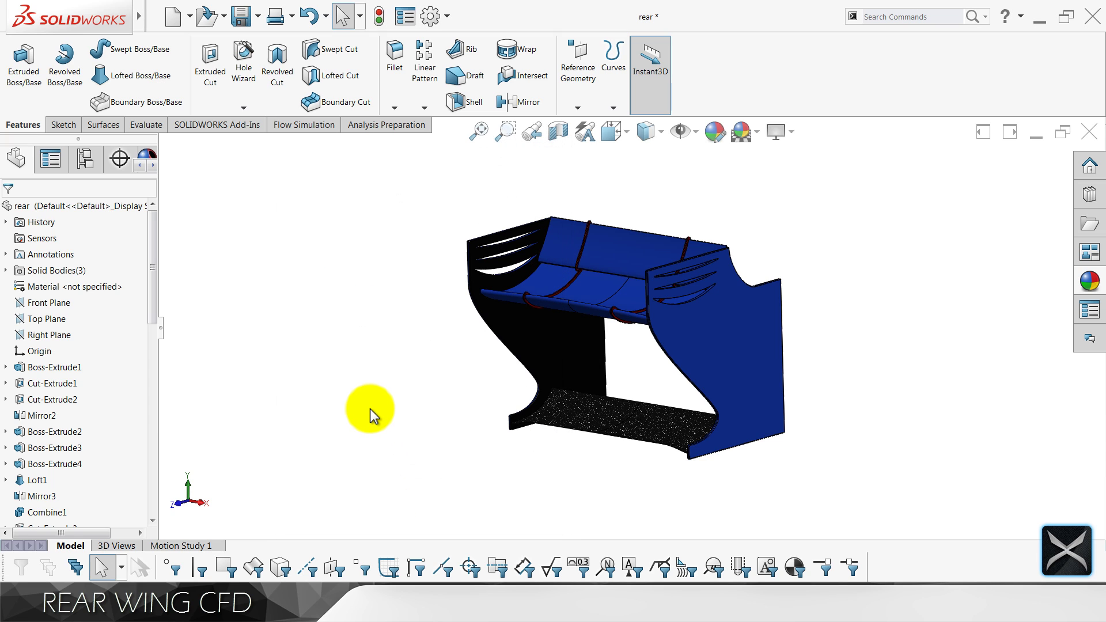
# Start a new Flow Simulation project with the wizard and choose the SI (m-kg-s) unit system.
pyautogui.click(296, 125)
pyautogui.click(26, 49)
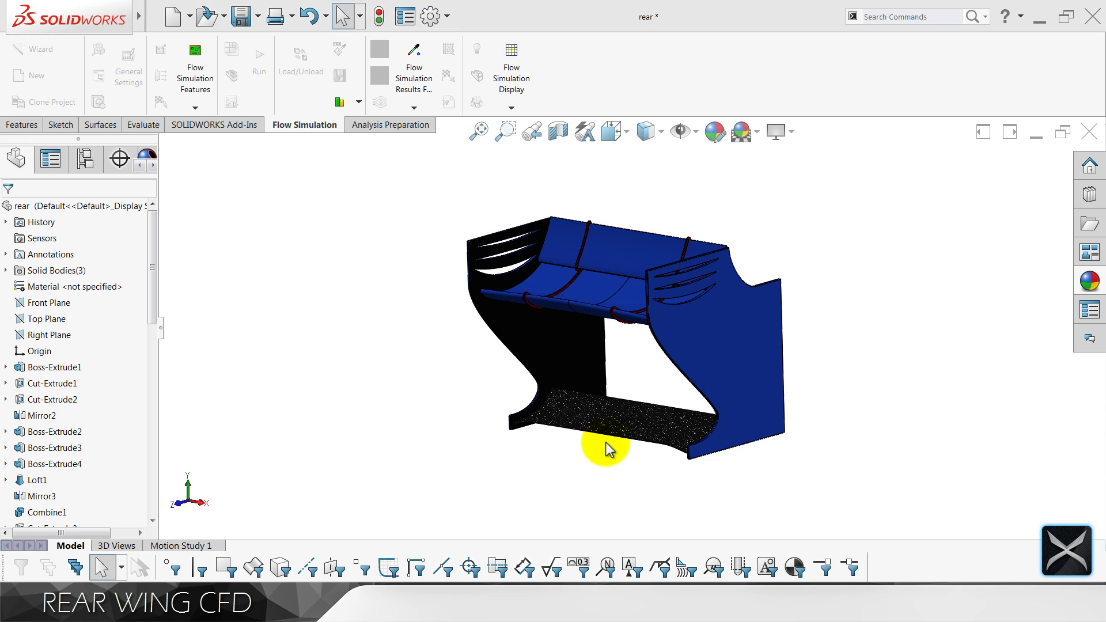
pyautogui.click(566, 453)
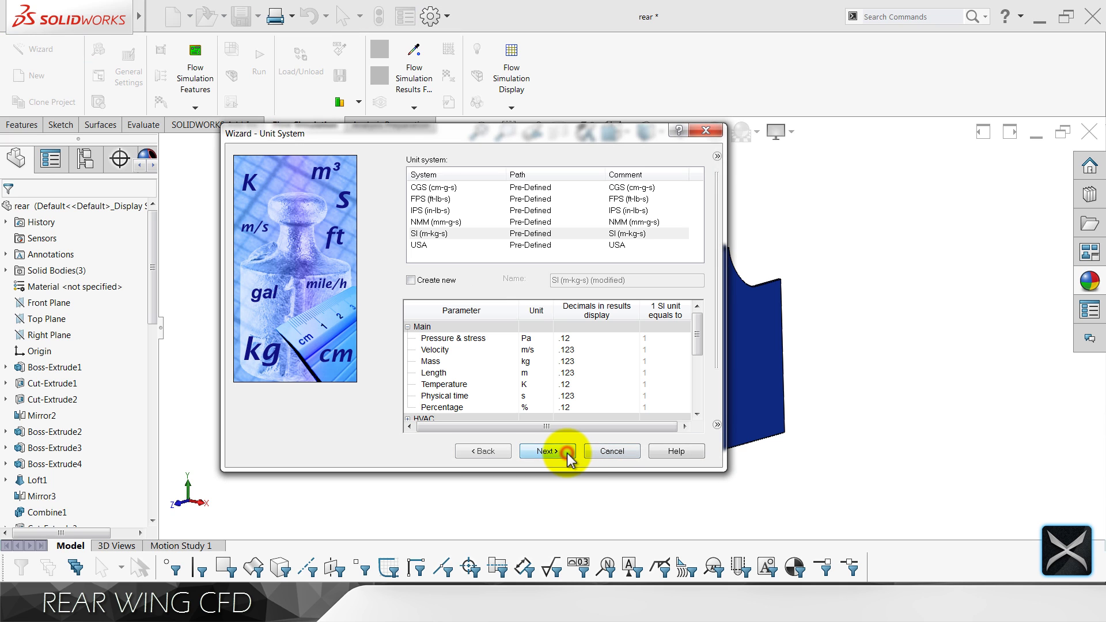
pyautogui.click(433, 233)
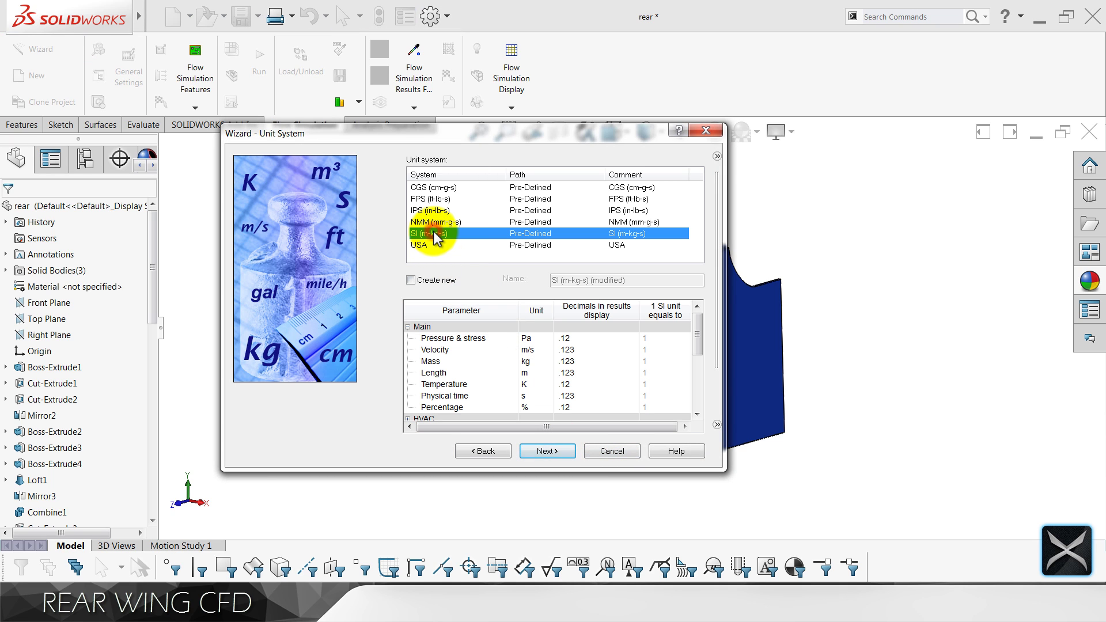
pyautogui.click(549, 453)
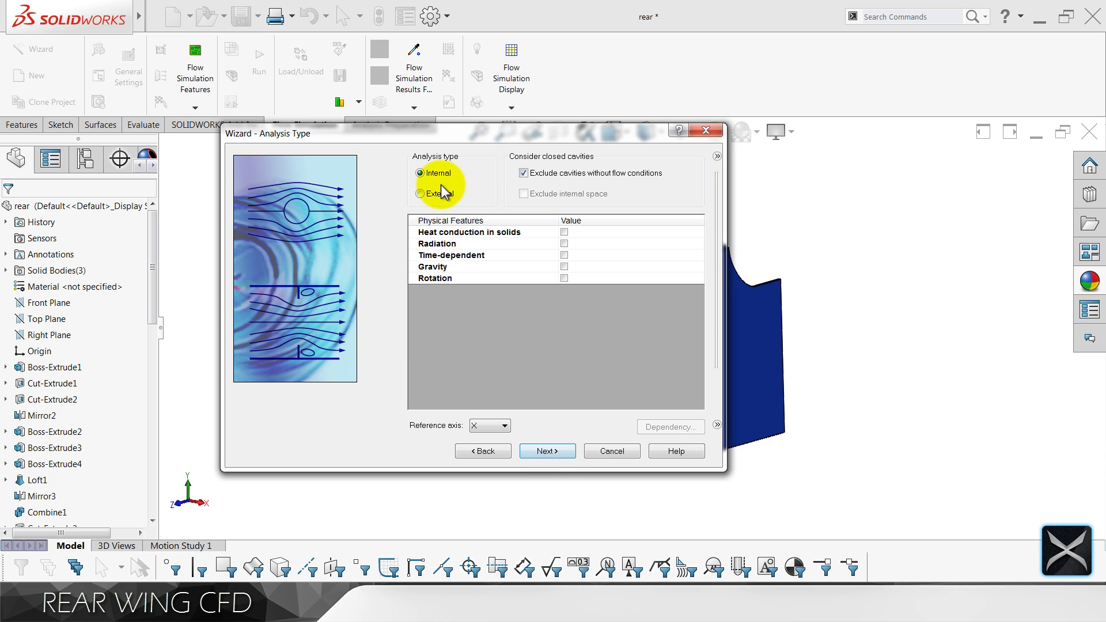
# Set the analysis type to External, keeping cavities without flow conditions and internal space excluded, with Z as the reference axis.
pyautogui.click(440, 194)
pyautogui.click(539, 172)
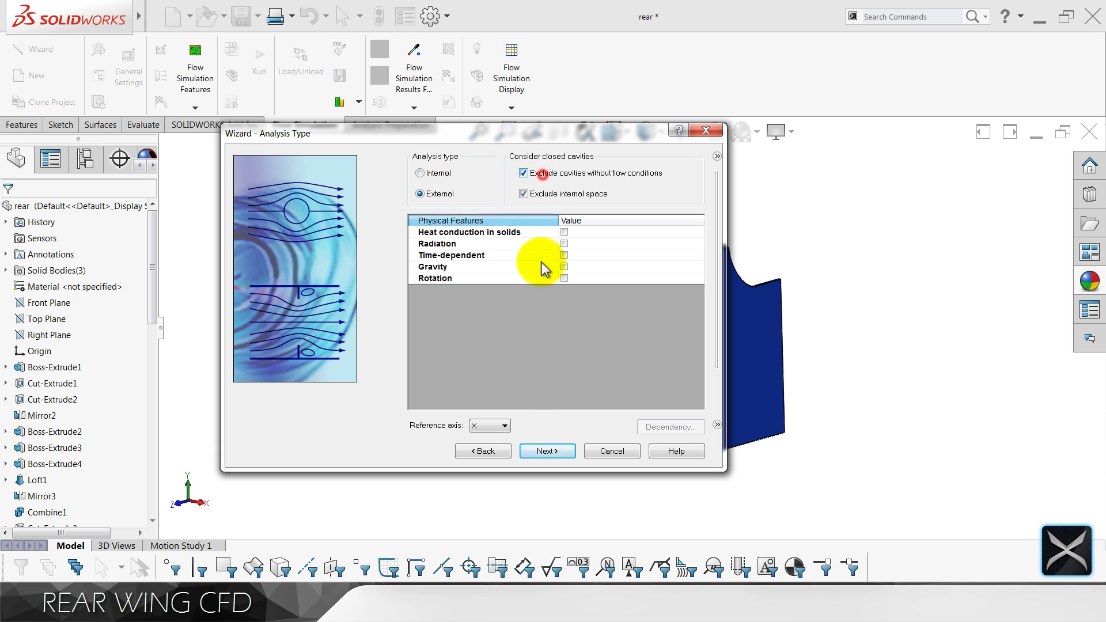
pyautogui.moveTo(593, 136); pyautogui.dragTo(429, 129)
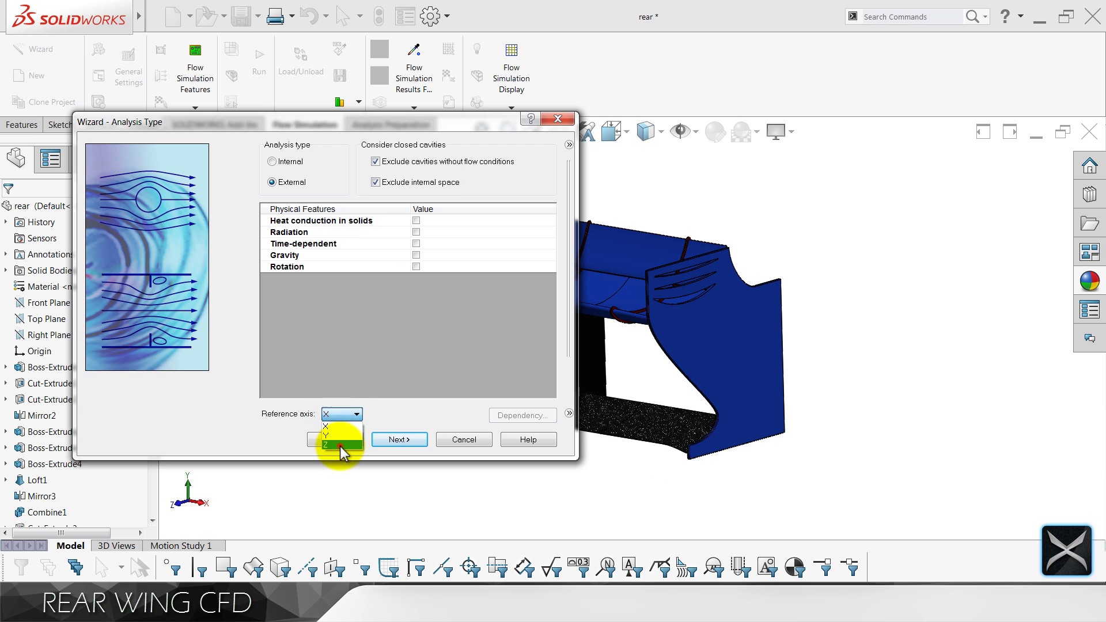
pyautogui.click(396, 441)
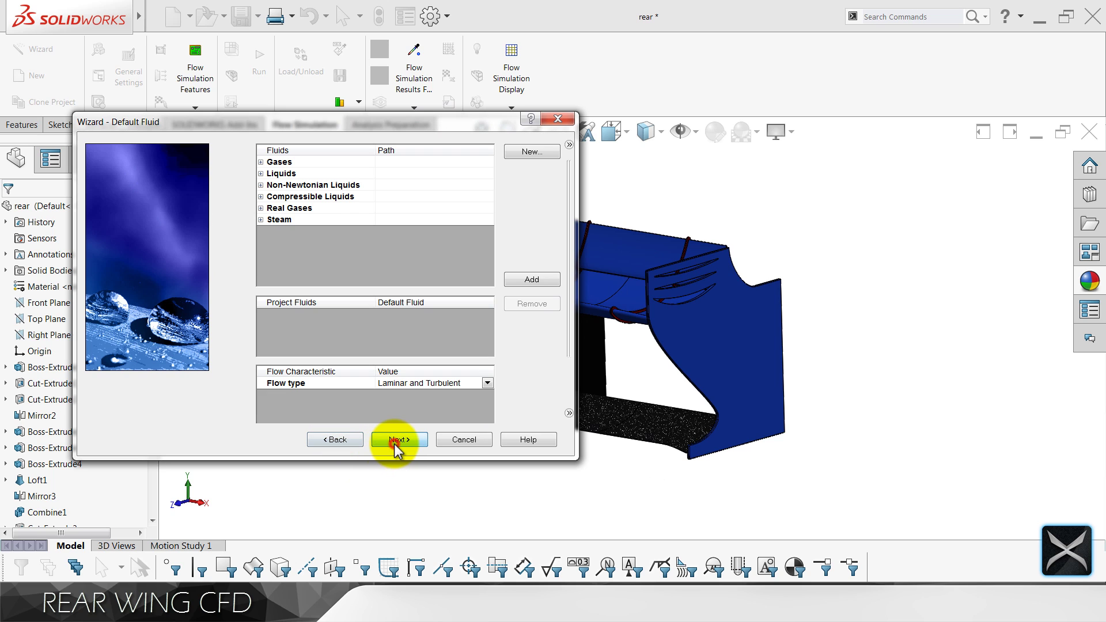
# Add the gas Air as the project's default fluid and accept the default wall conditions.
pyautogui.click(261, 162)
pyautogui.doubleClick(288, 197)
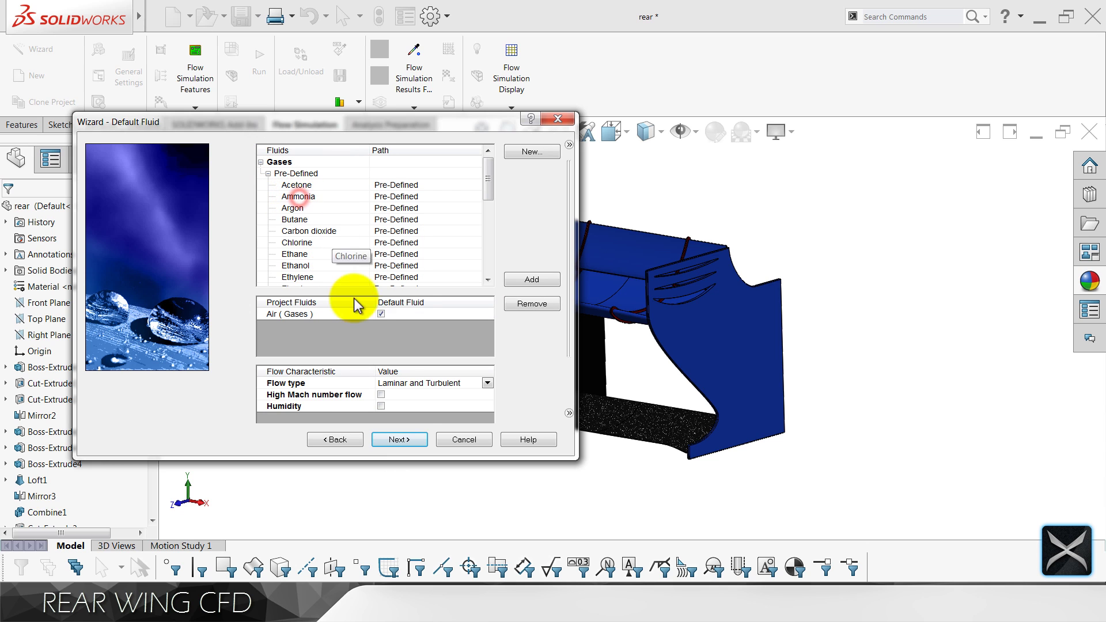
pyautogui.click(407, 440)
pyautogui.click(409, 440)
# Set the ambient velocity in the Z direction to -100 m/s and finish the project wizard.
pyautogui.click(411, 277)
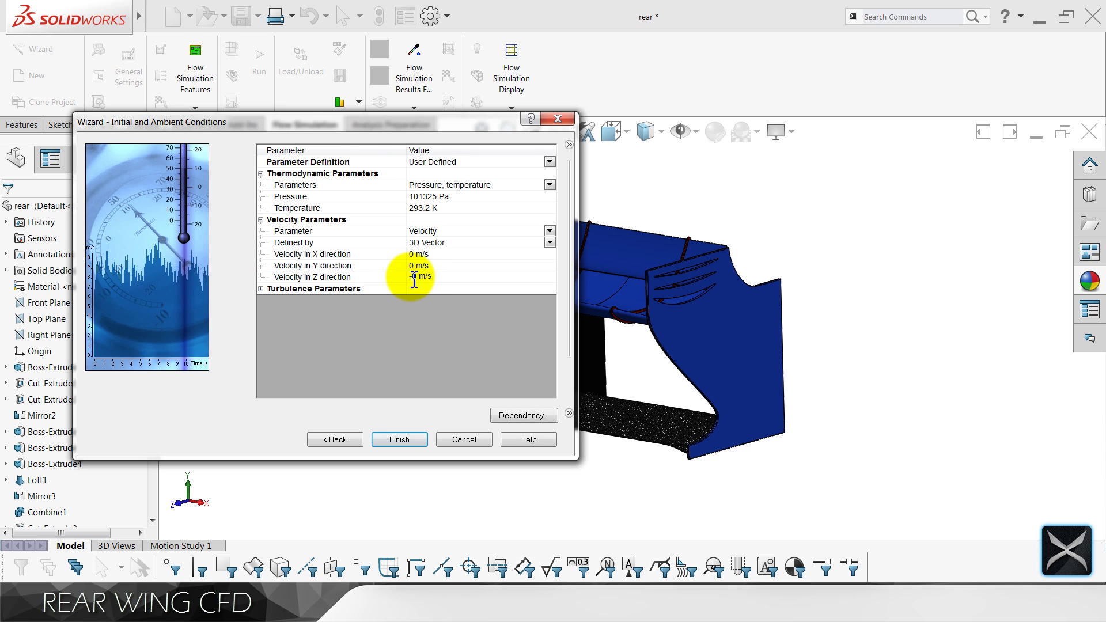
pyautogui.click(401, 349)
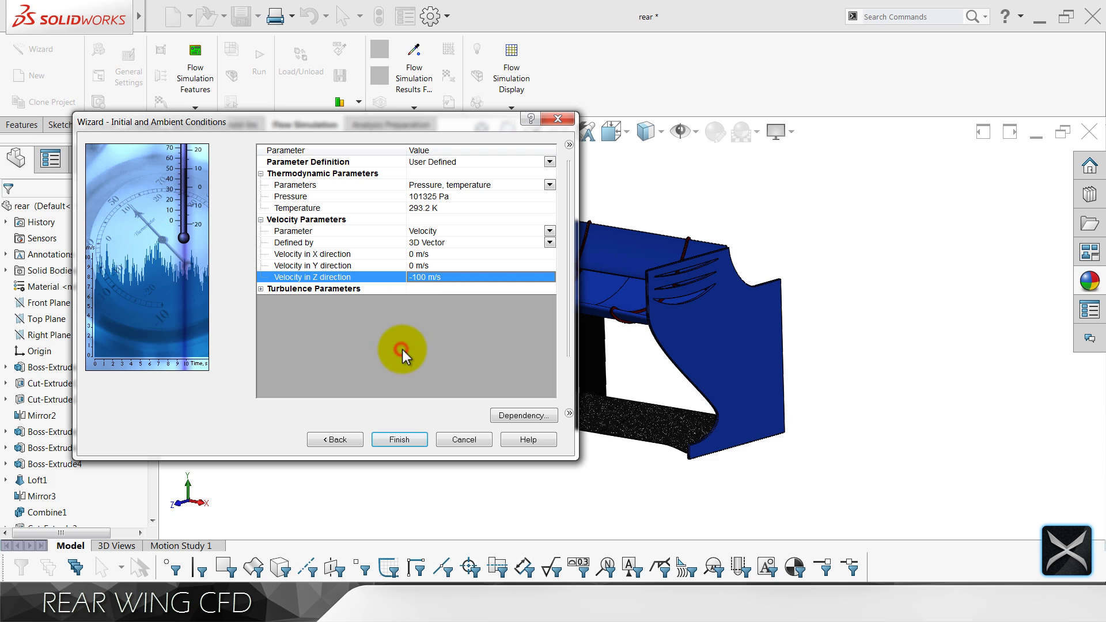
pyautogui.scroll(5, 922, 308)
pyautogui.scroll(8, 756, 320)
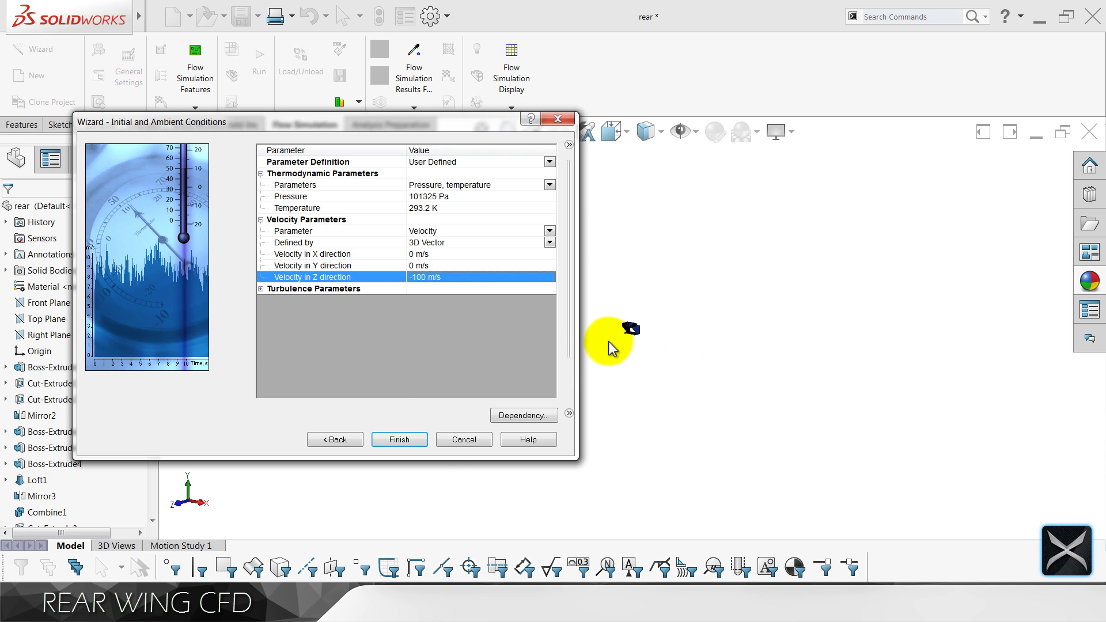
pyautogui.scroll(-3, 637, 316)
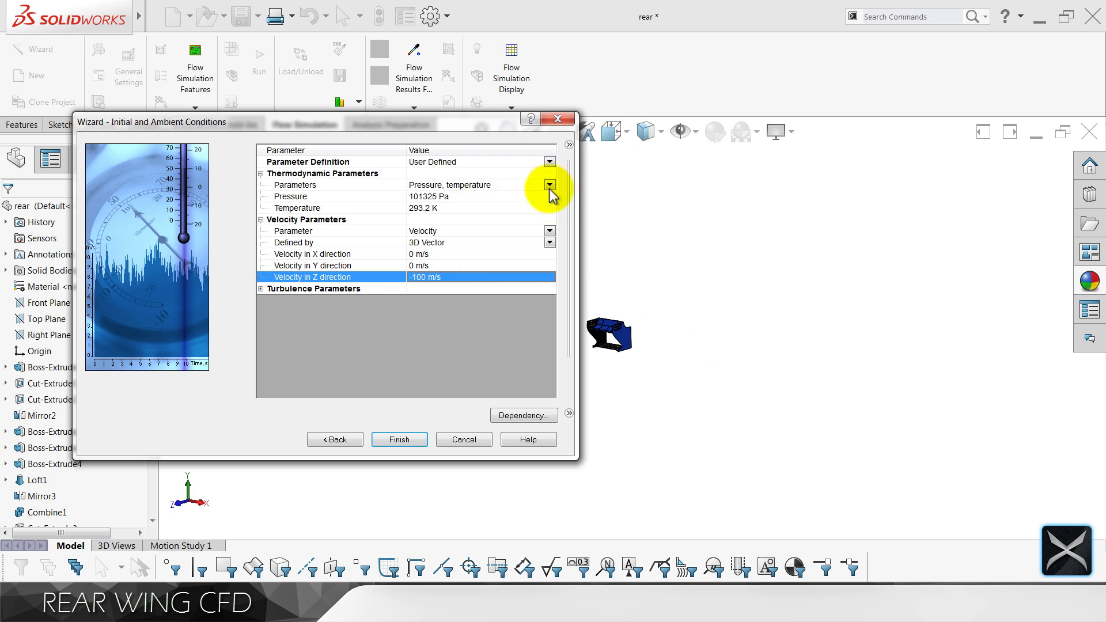
pyautogui.moveTo(484, 125); pyautogui.dragTo(451, 80)
pyautogui.scroll(-5, 587, 346)
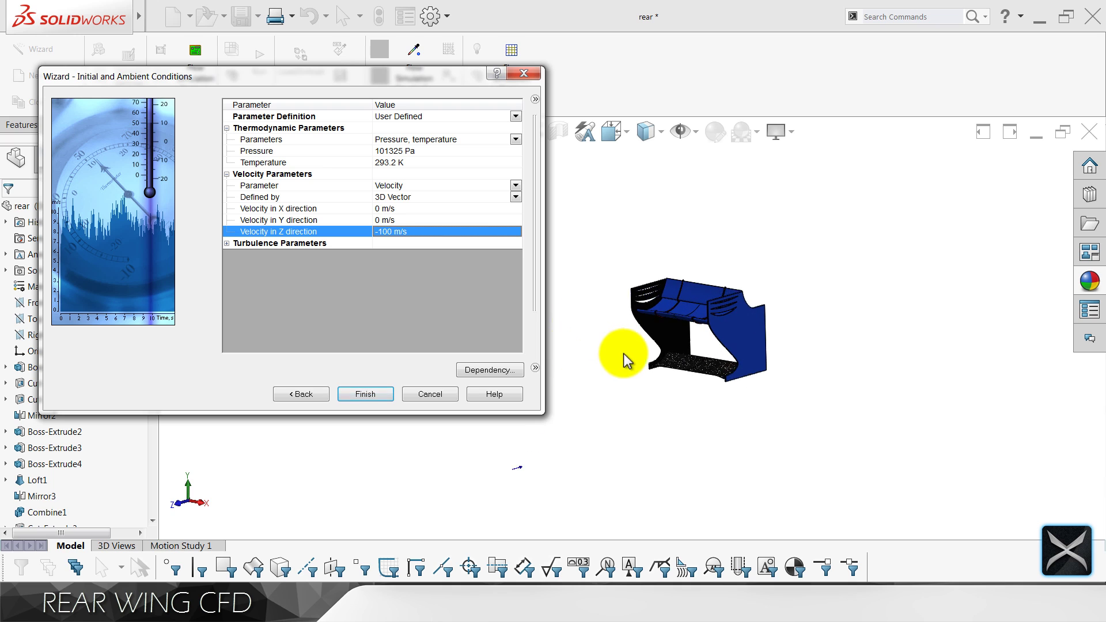
pyautogui.scroll(2, 719, 372)
pyautogui.moveTo(718, 371); pyautogui.dragTo(726, 410, button='middle')
pyautogui.scroll(-2, 619, 337)
pyautogui.scroll(-4, 619, 337)
pyautogui.scroll(1, 716, 365)
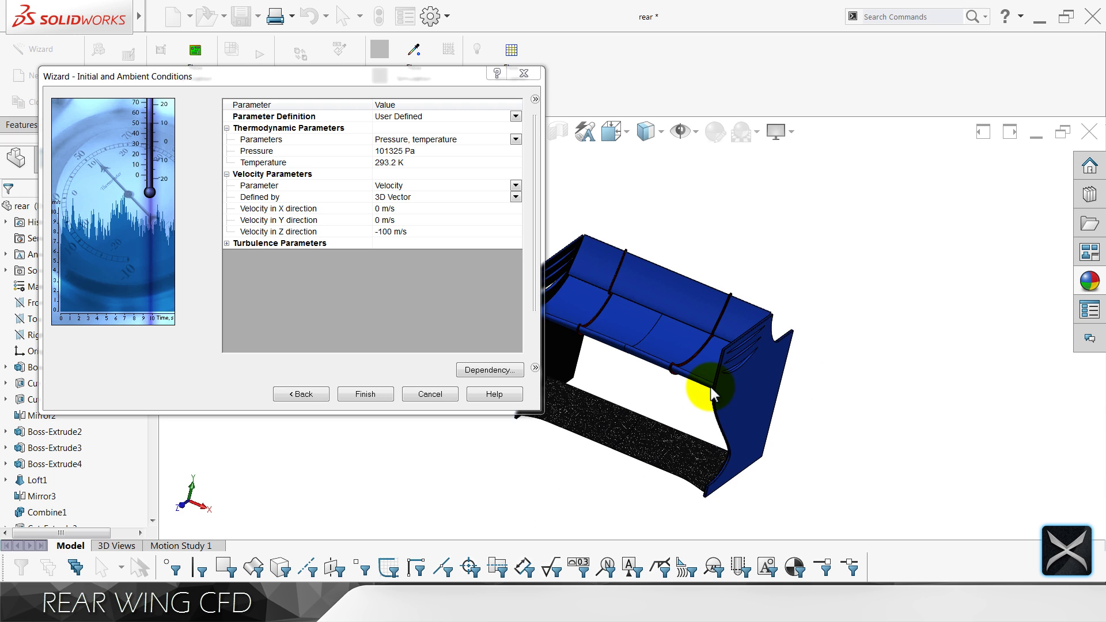
pyautogui.click(365, 394)
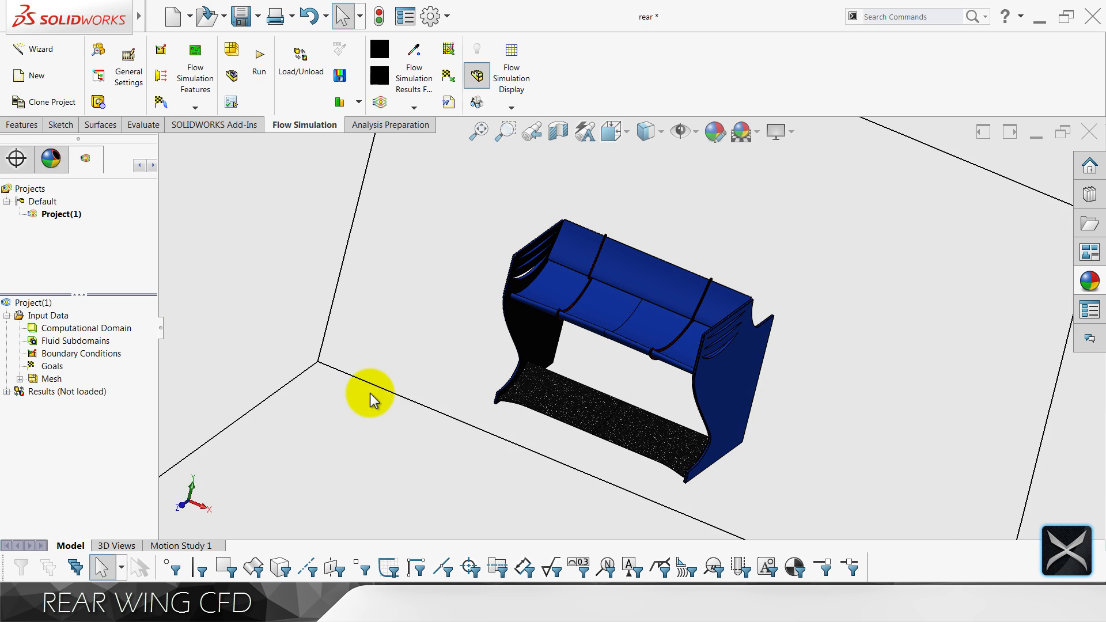
# Edit the computational domain in the front view and set its Y min to -0.35 m.
pyautogui.scroll(3, 662, 291)
pyautogui.moveTo(662, 291); pyautogui.dragTo(640, 167, button='middle')
pyautogui.click(614, 131)
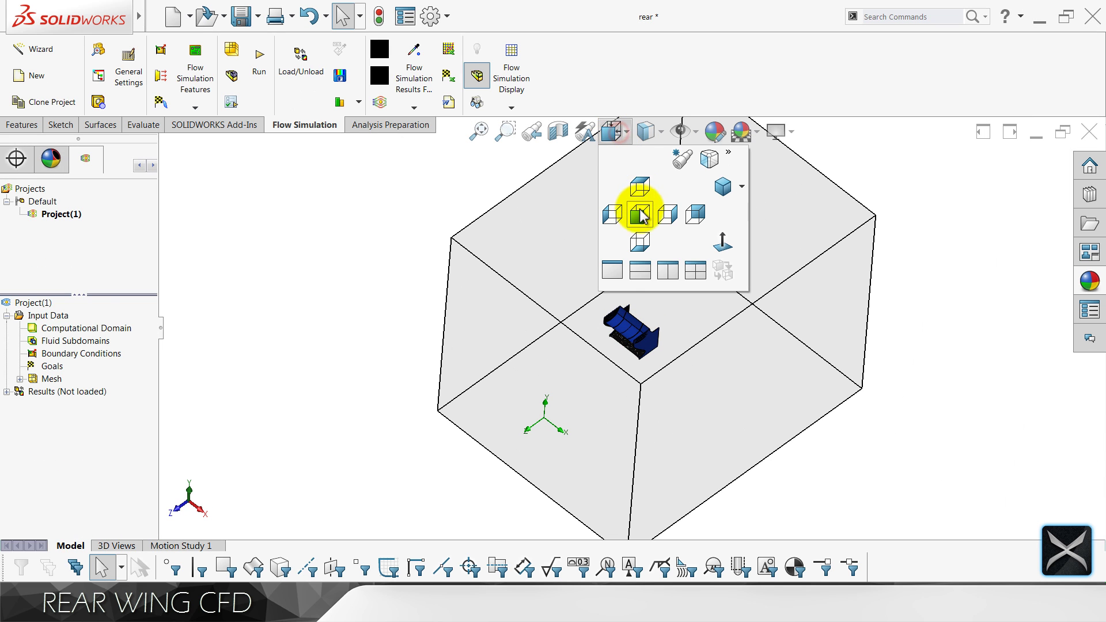
pyautogui.click(638, 211)
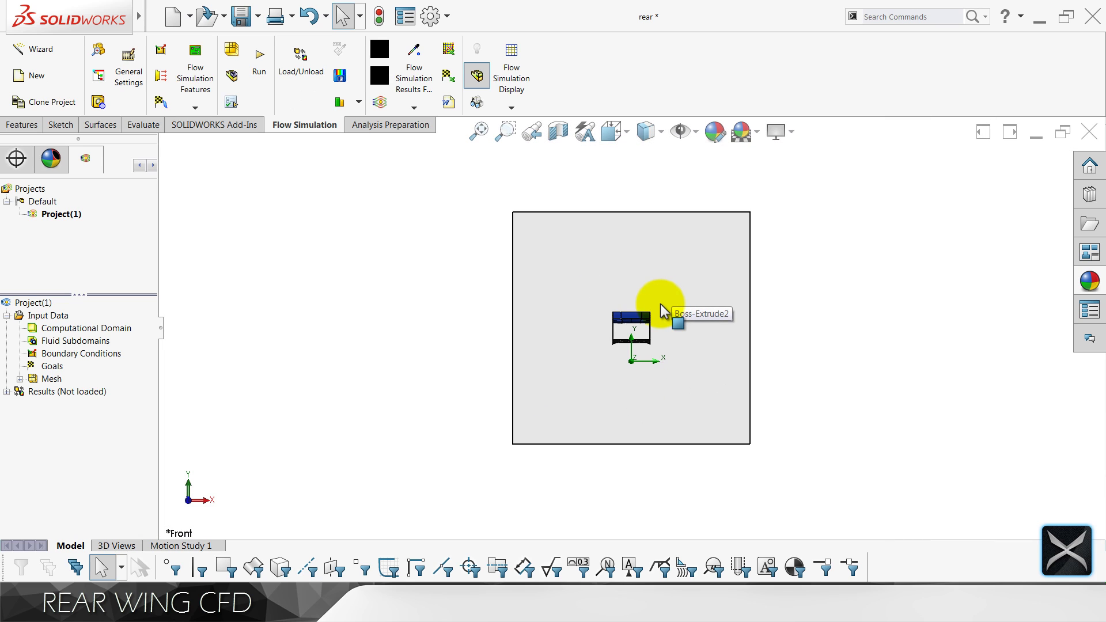
pyautogui.rightClick(78, 332)
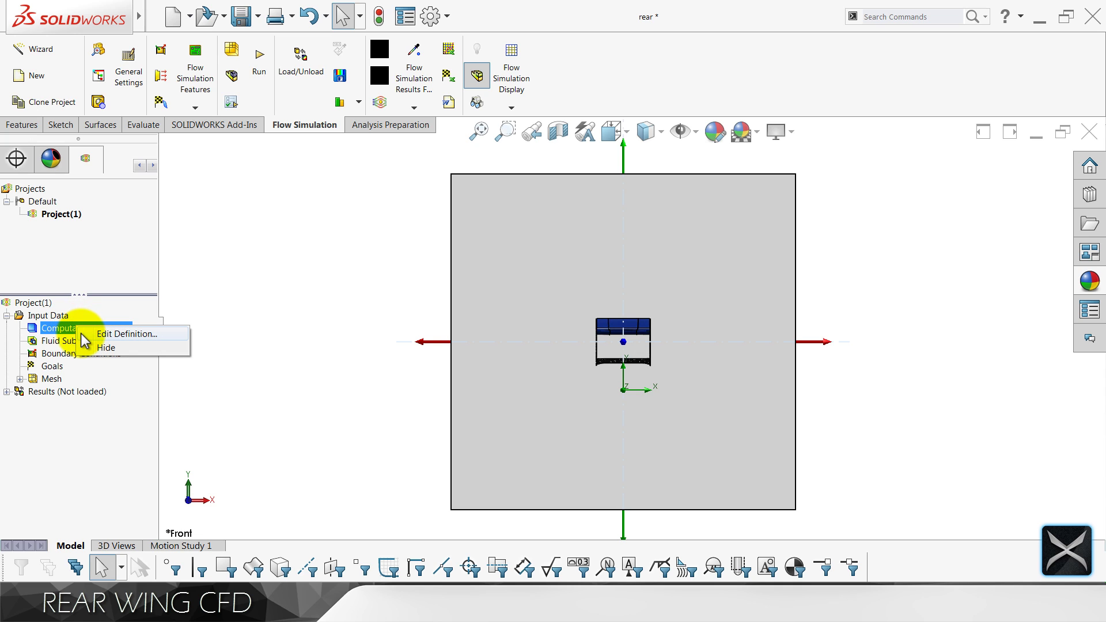
pyautogui.click(89, 334)
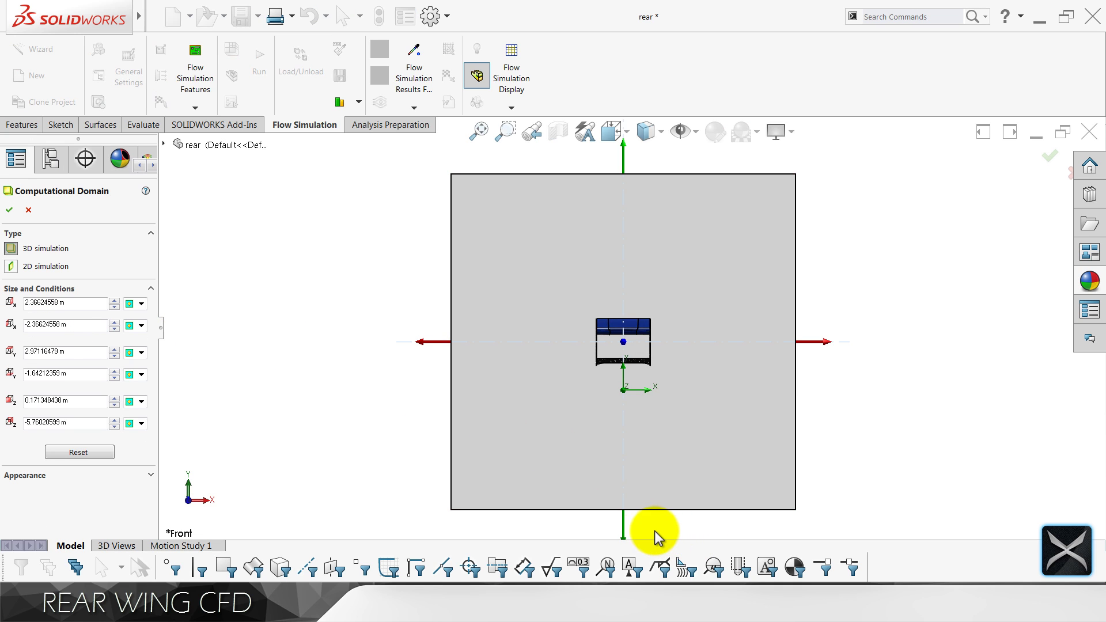
pyautogui.moveTo(625, 511); pyautogui.dragTo(624, 436)
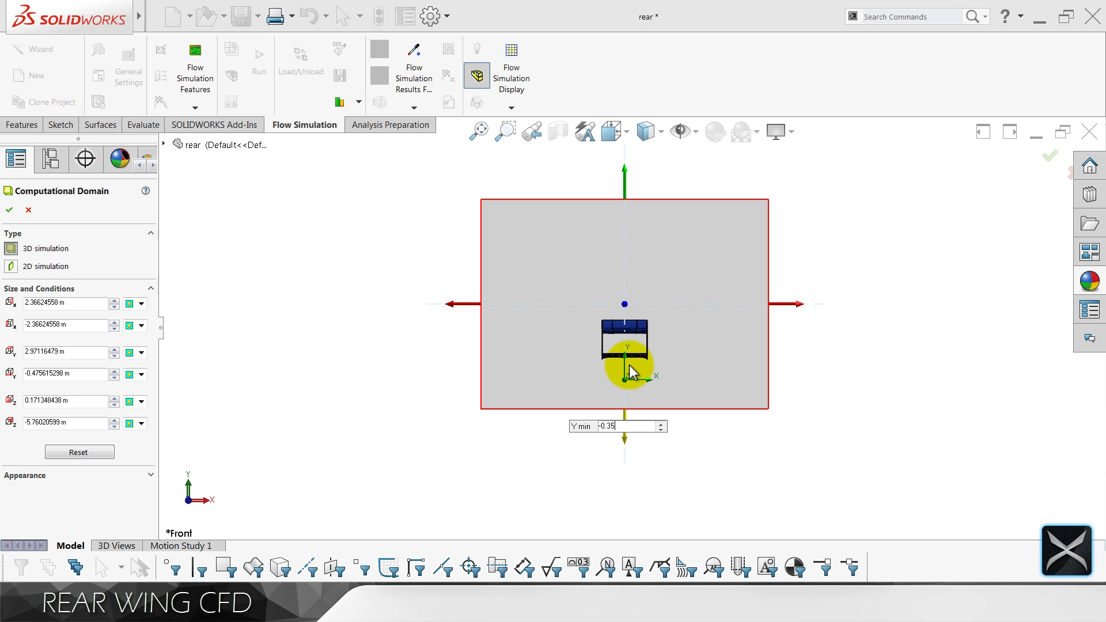
pyautogui.press('Return')
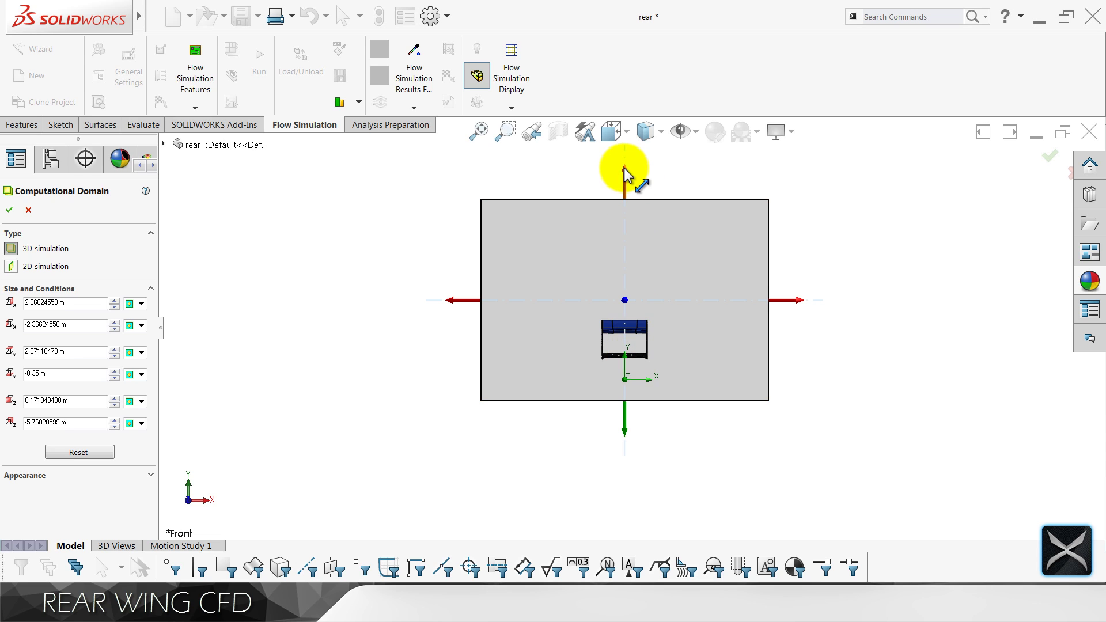
# Set the computational domain's Y max to 2.5 m.
pyautogui.moveTo(628, 170); pyautogui.dragTo(626, 189)
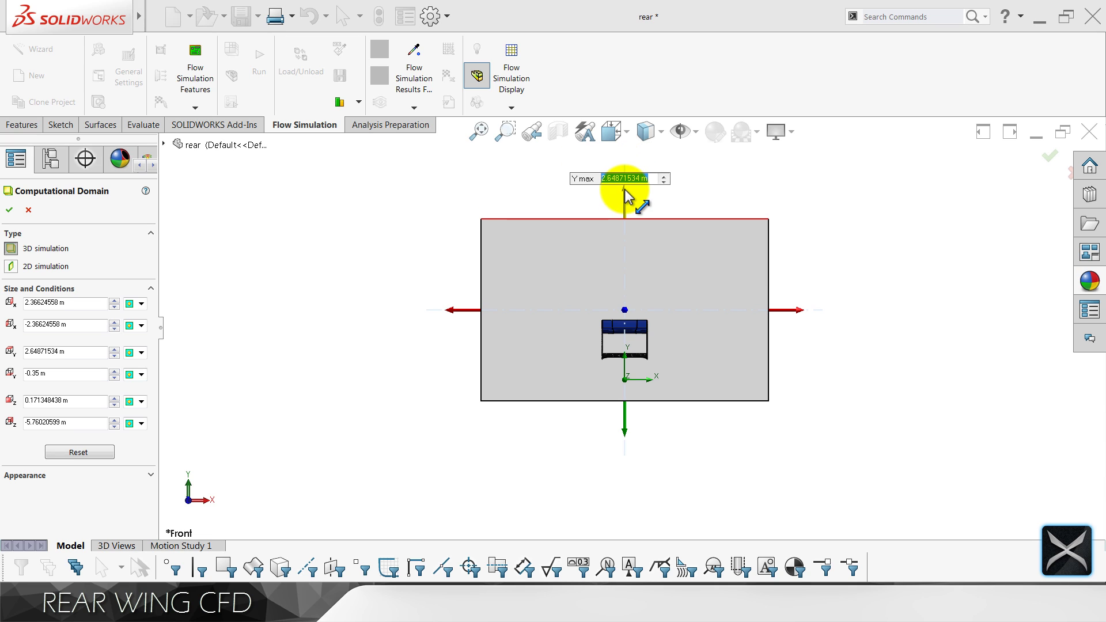
pyautogui.write('2.5')
pyautogui.press('Return')
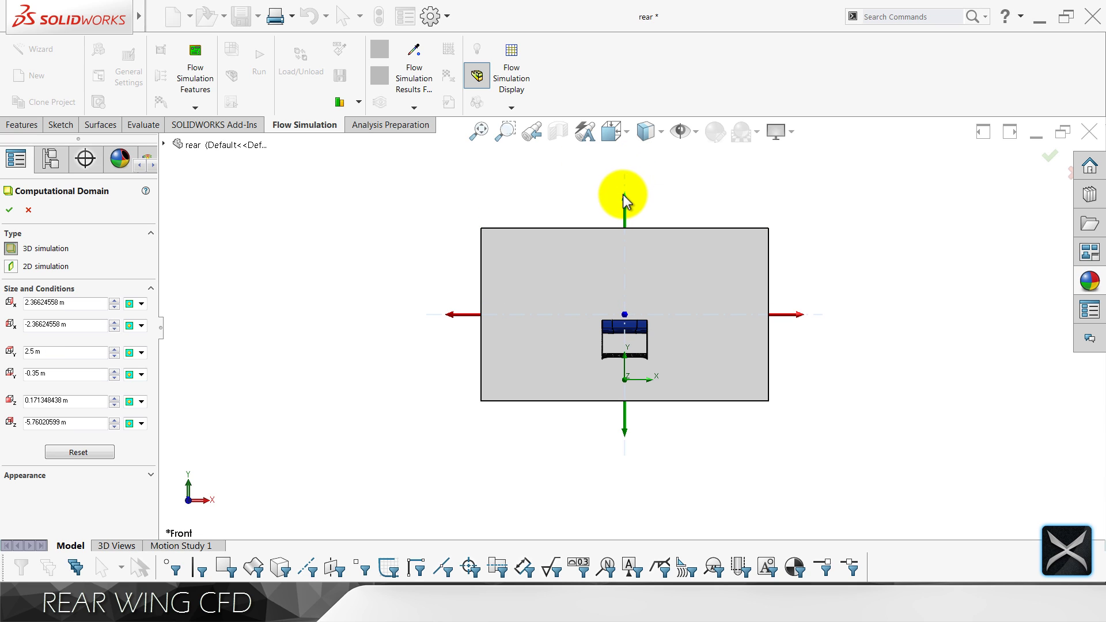
# Set the computational domain's Y max to 2.75 m.
pyautogui.moveTo(627, 200); pyautogui.dragTo(629, 193)
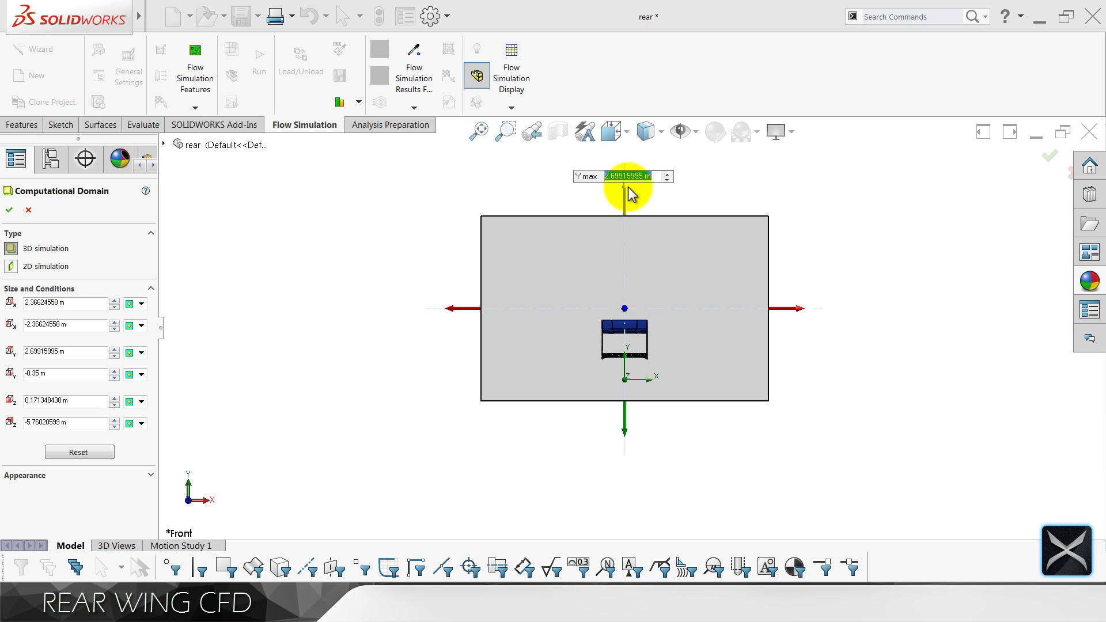
pyautogui.write('2.75')
pyautogui.press('Return')
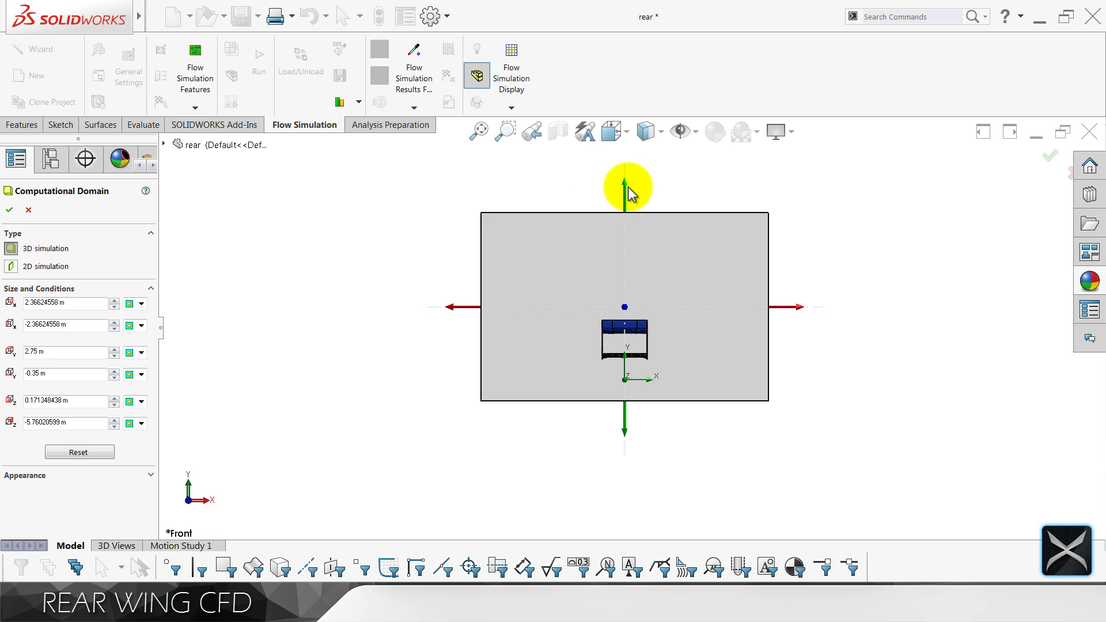
# Set the computational domain's X max to 2 m and its X min to -2 m.
pyautogui.click(802, 308)
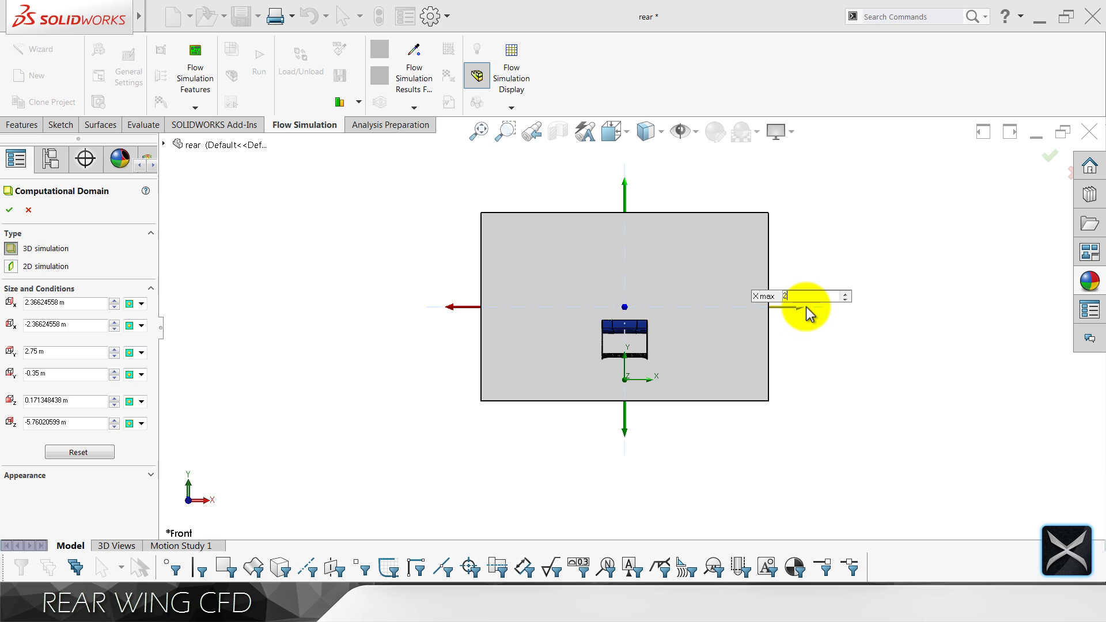
pyautogui.write('2')
pyautogui.press('Return')
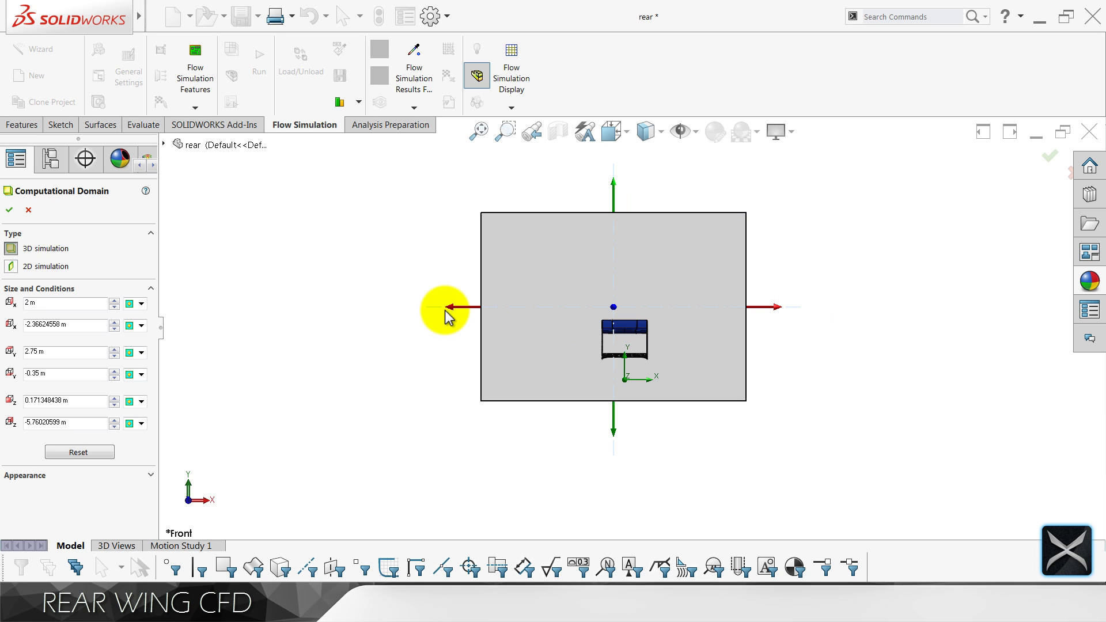
pyautogui.moveTo(450, 306); pyautogui.dragTo(419, 307)
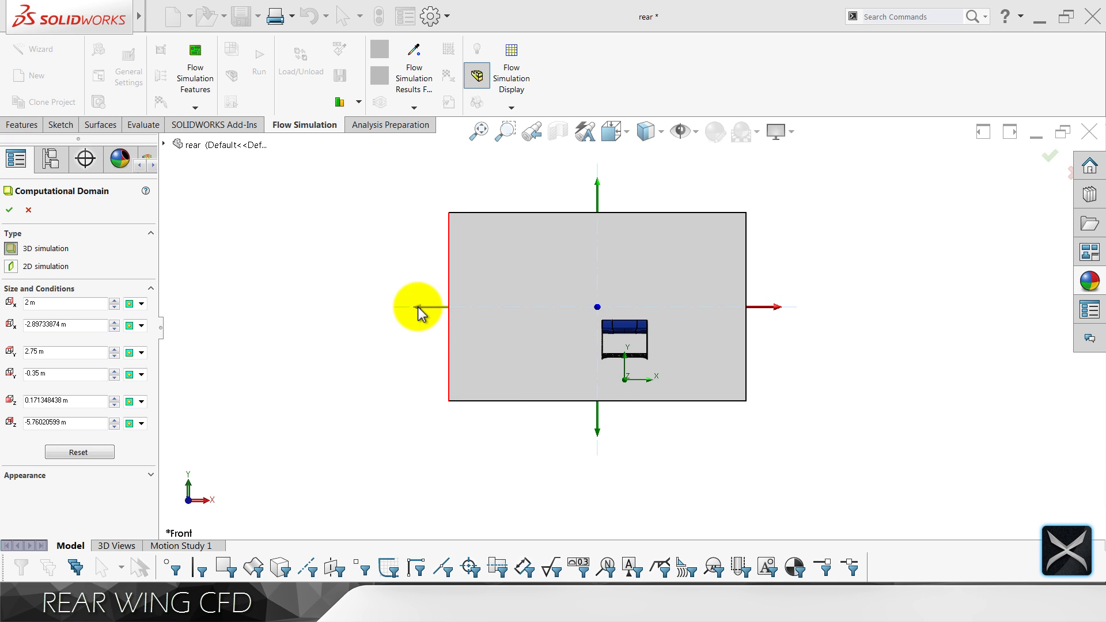
pyautogui.press('Return')
# Set the computational domain's Y min to -0.5 m in the front view.
pyautogui.scroll(-5, 651, 331)
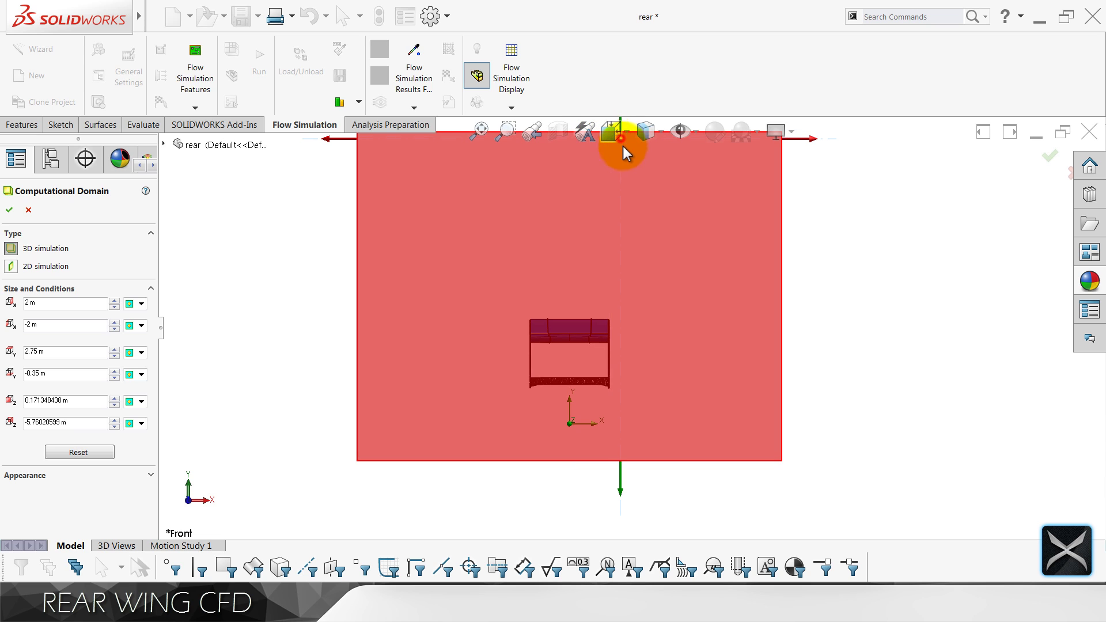
pyautogui.scroll(3, 649, 236)
pyautogui.scroll(-3, 624, 242)
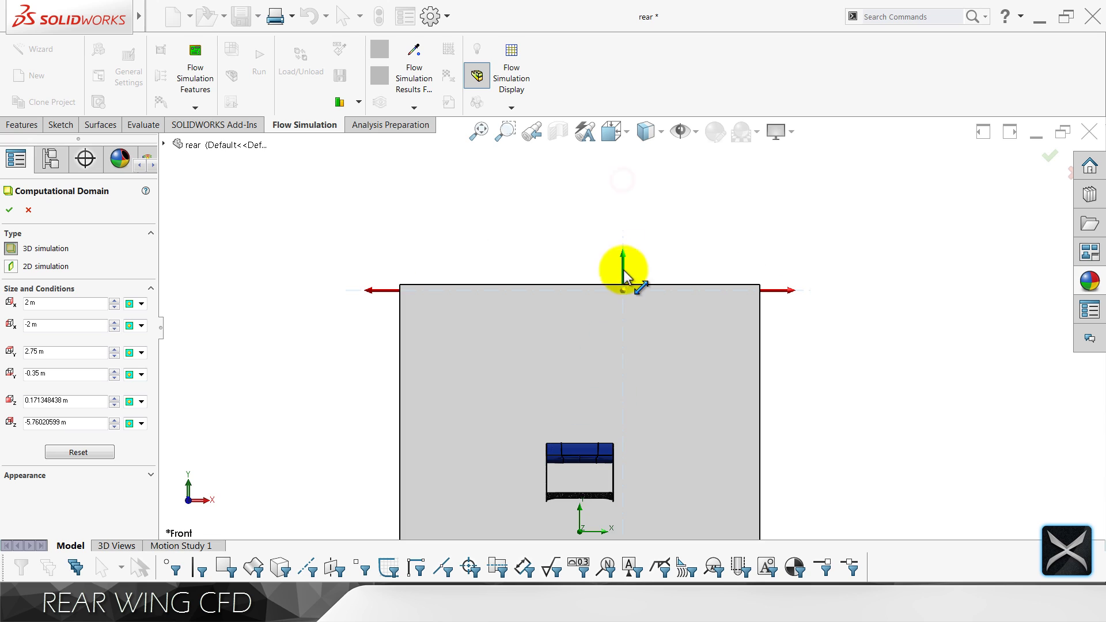
pyautogui.moveTo(621, 290); pyautogui.dragTo(607, 289)
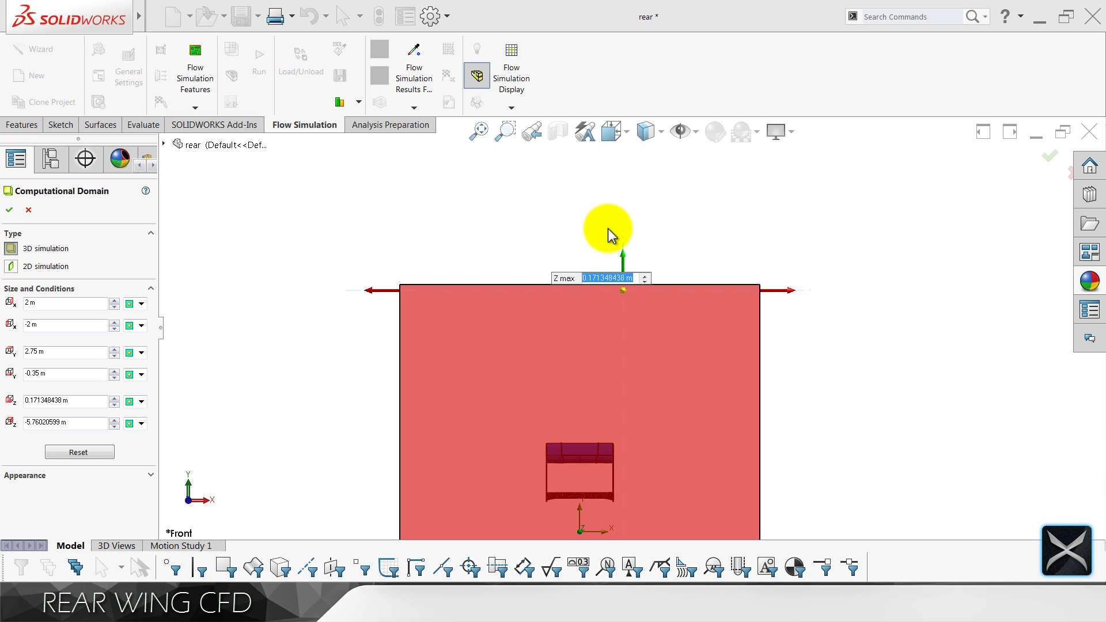
pyautogui.click(608, 229)
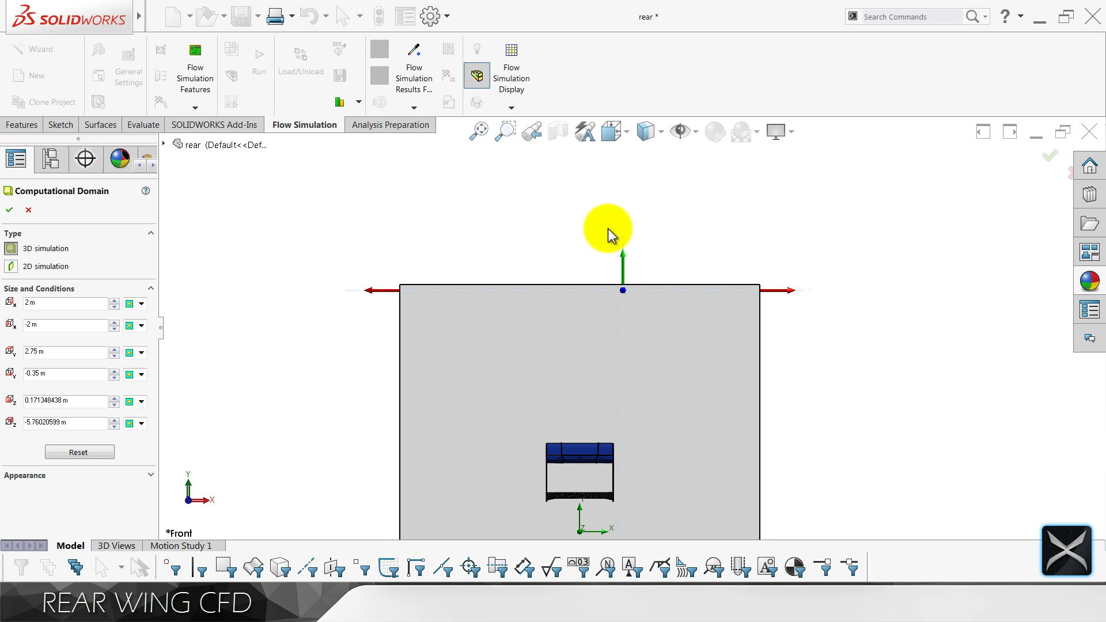
pyautogui.scroll(4, 636, 311)
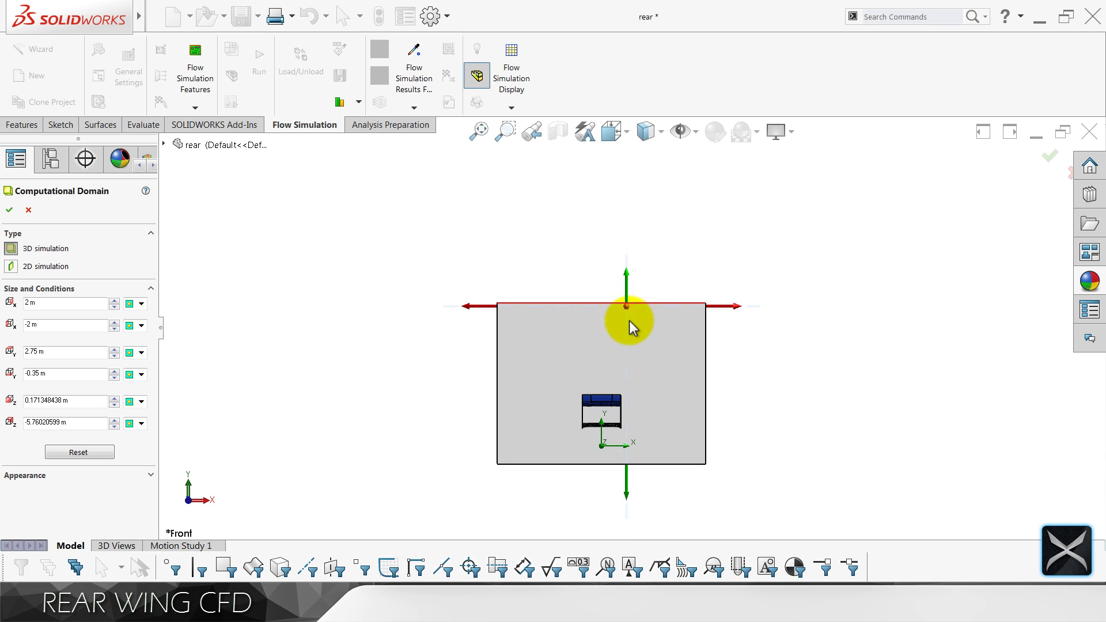
pyautogui.scroll(-4, 630, 461)
pyautogui.moveTo(629, 472)
pyautogui.mouseDown()
pyautogui.moveTo(536, 462)
pyautogui.moveTo(617, 471)
pyautogui.mouseUp()
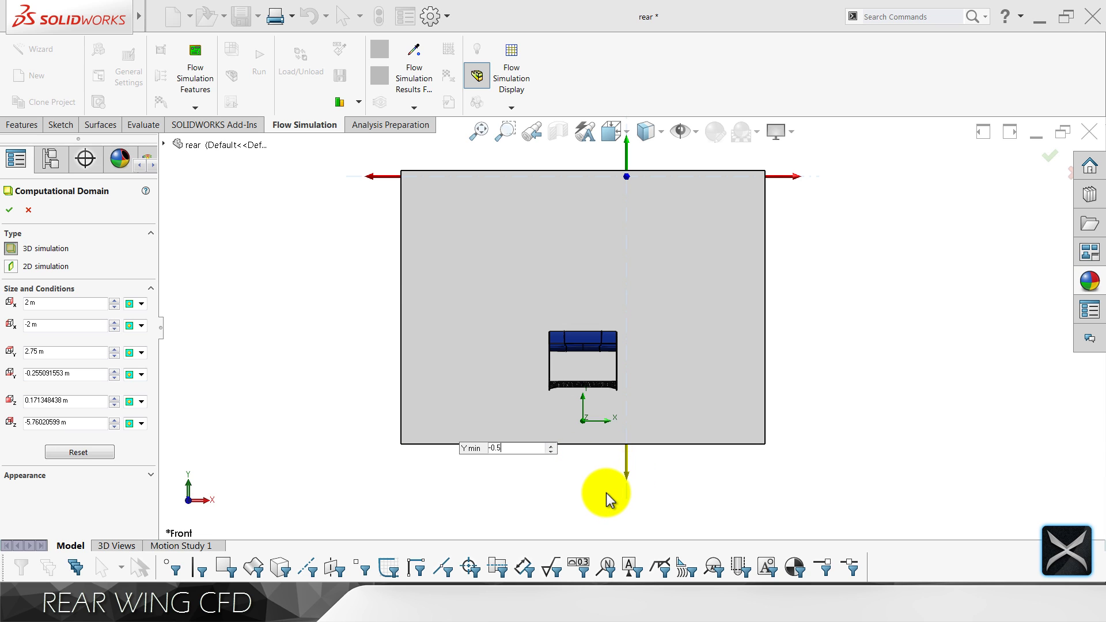
pyautogui.press('Return')
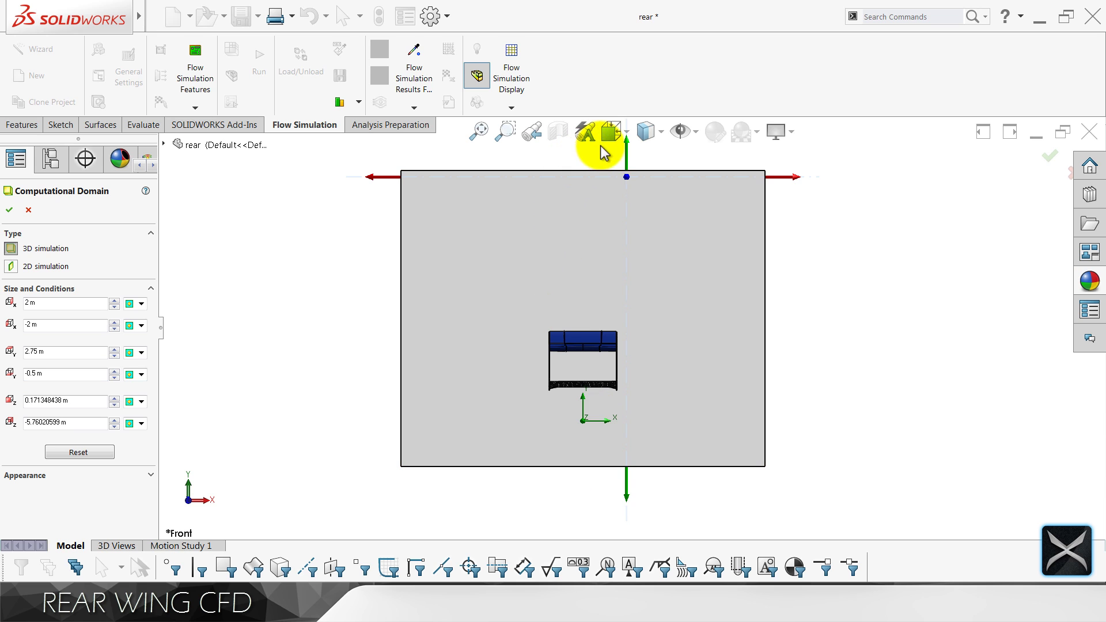
# Set the domain's Z max to 0 m in the right view, then cancel the computational domain edit.
pyautogui.click(612, 131)
pyautogui.click(663, 214)
pyautogui.scroll(10, 666, 296)
pyautogui.scroll(-1, 691, 237)
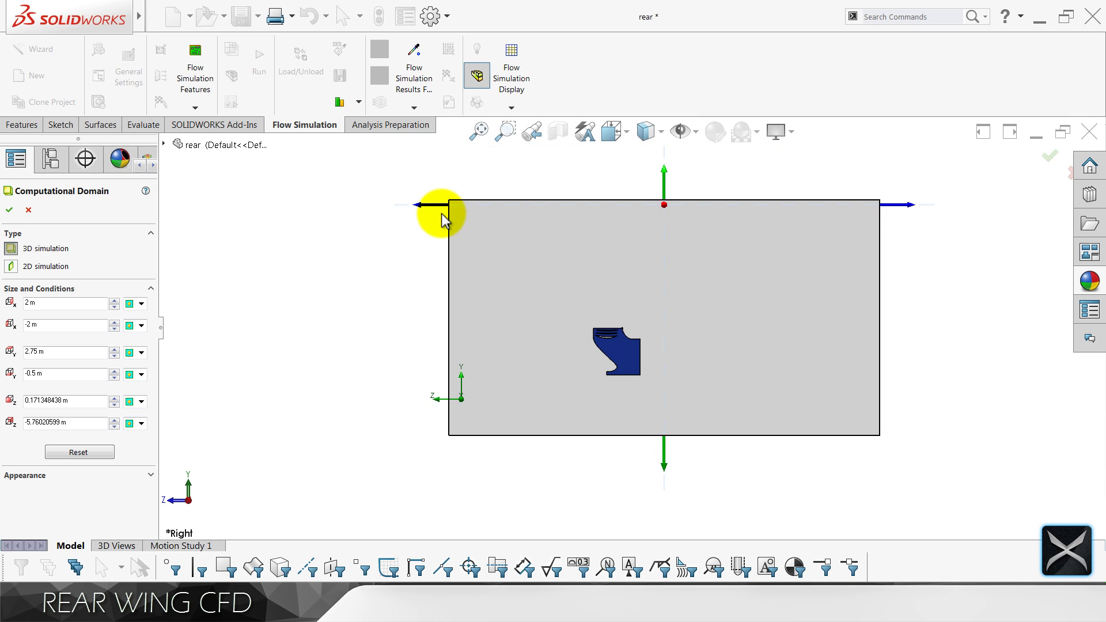
pyautogui.moveTo(423, 213); pyautogui.dragTo(432, 256)
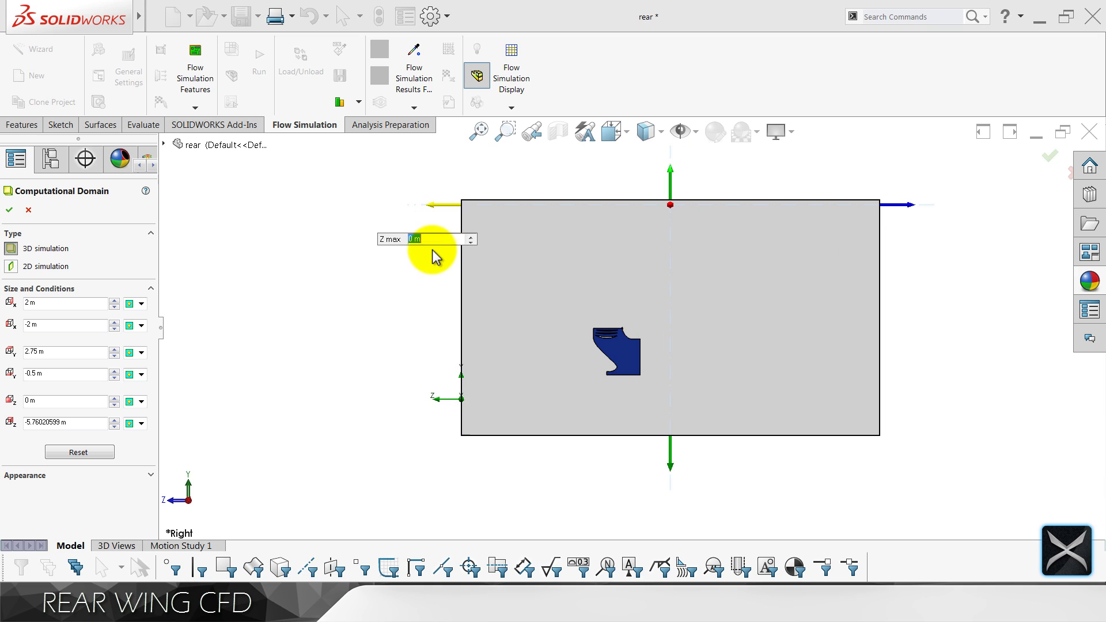
pyautogui.moveTo(671, 206); pyautogui.dragTo(674, 343)
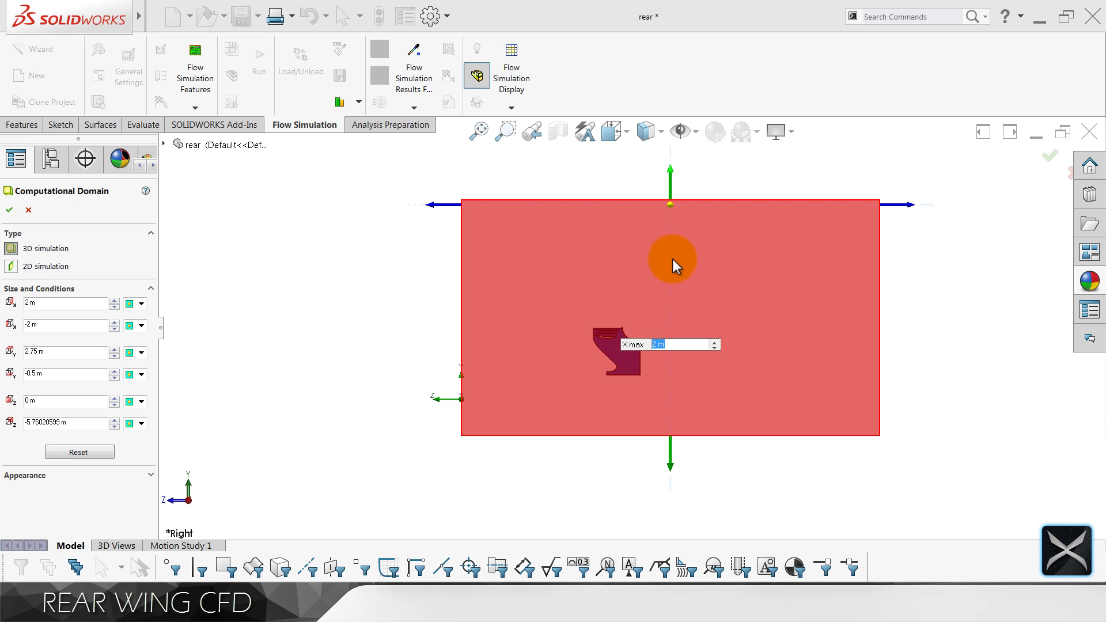
pyautogui.click(367, 244)
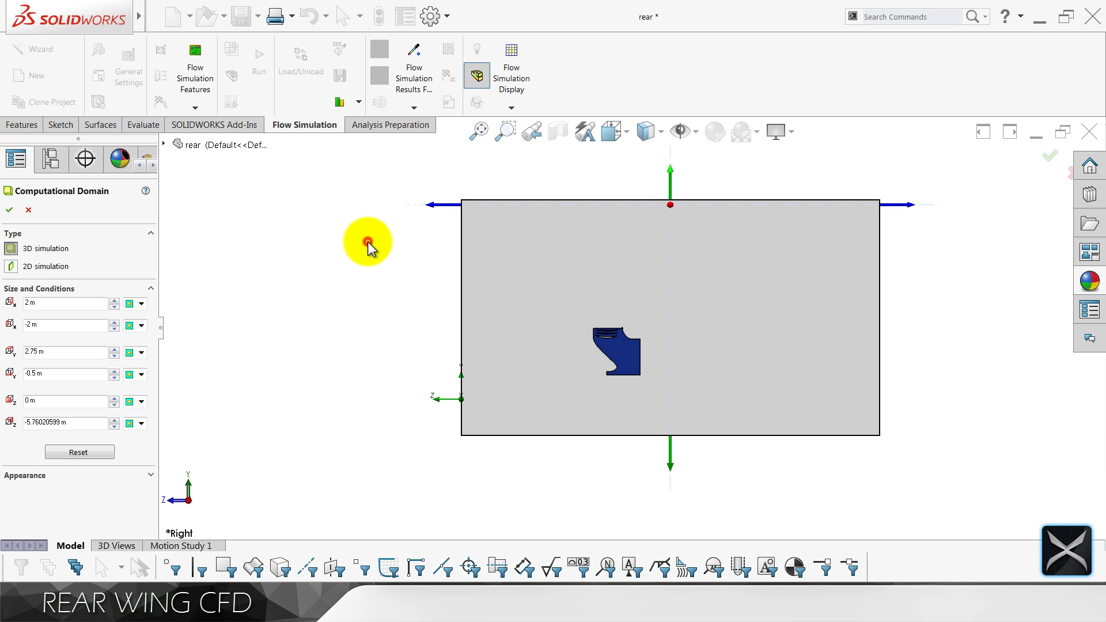
pyautogui.click(23, 210)
pyautogui.click(400, 265)
pyautogui.scroll(3, 513, 279)
pyautogui.moveTo(514, 280); pyautogui.dragTo(565, 339, button='middle')
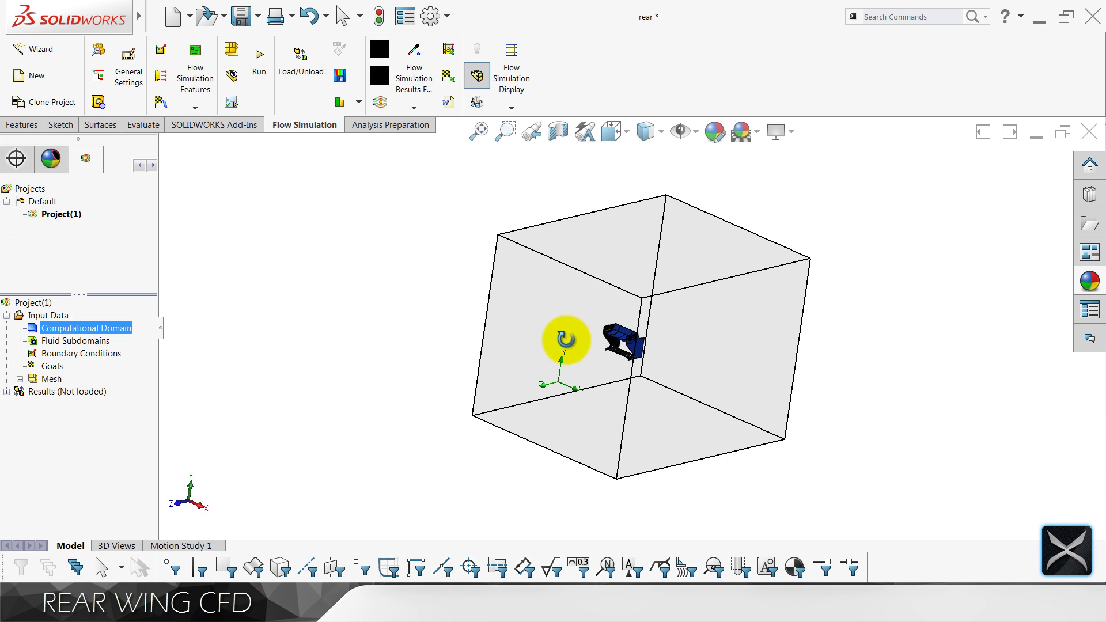
# Edit the computational domain definition again in the front view and set its Y min to -0.75 m.
pyautogui.rightClick(144, 328)
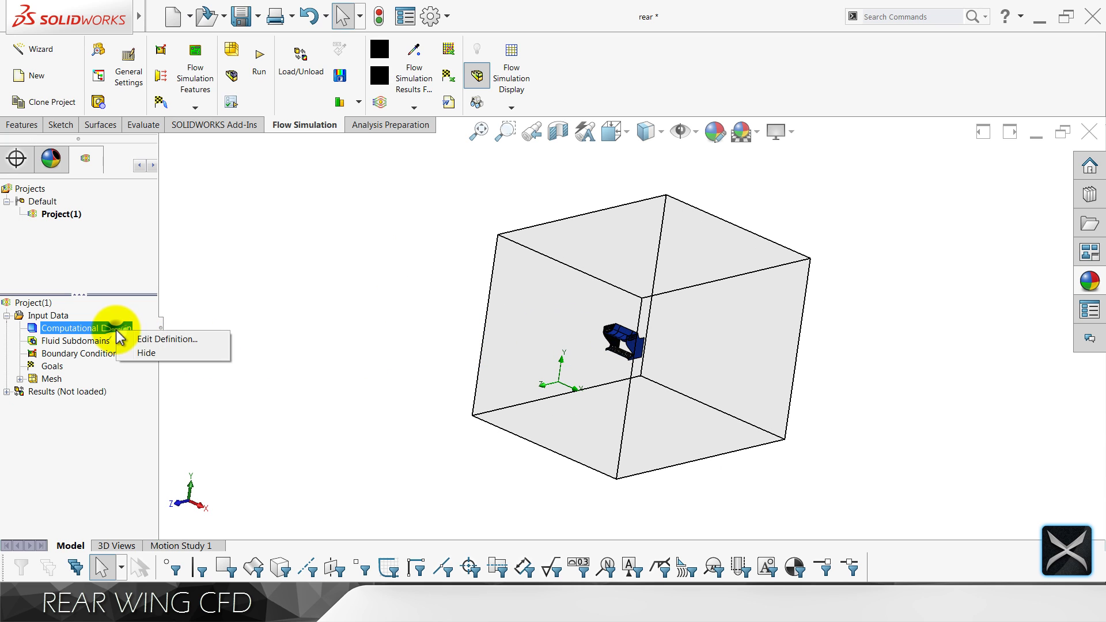
pyautogui.click(144, 338)
pyautogui.click(610, 131)
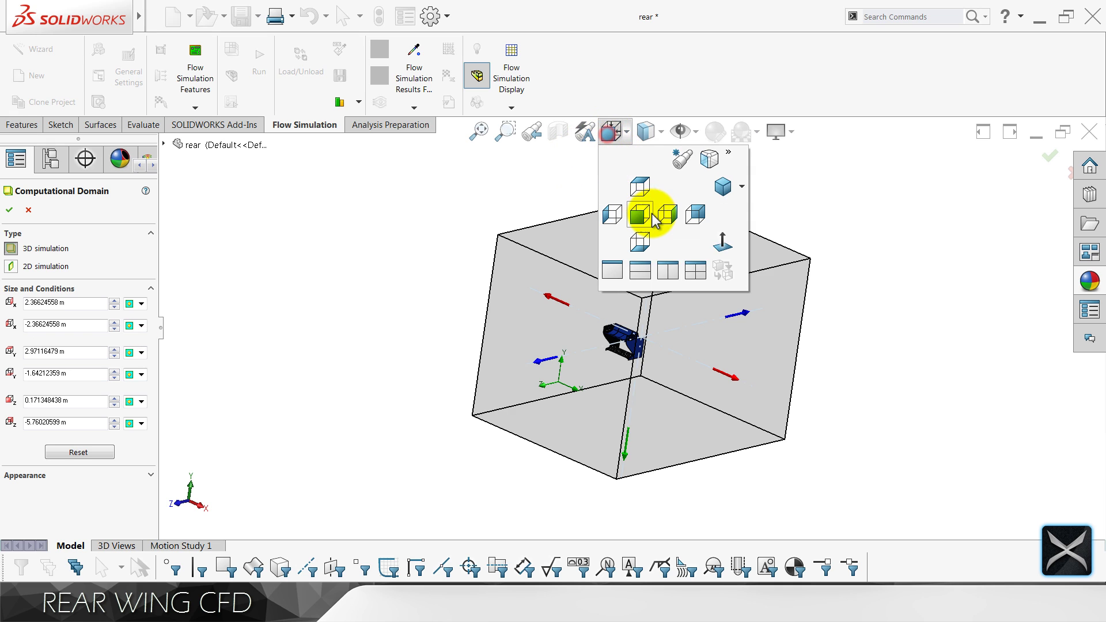
pyautogui.click(651, 218)
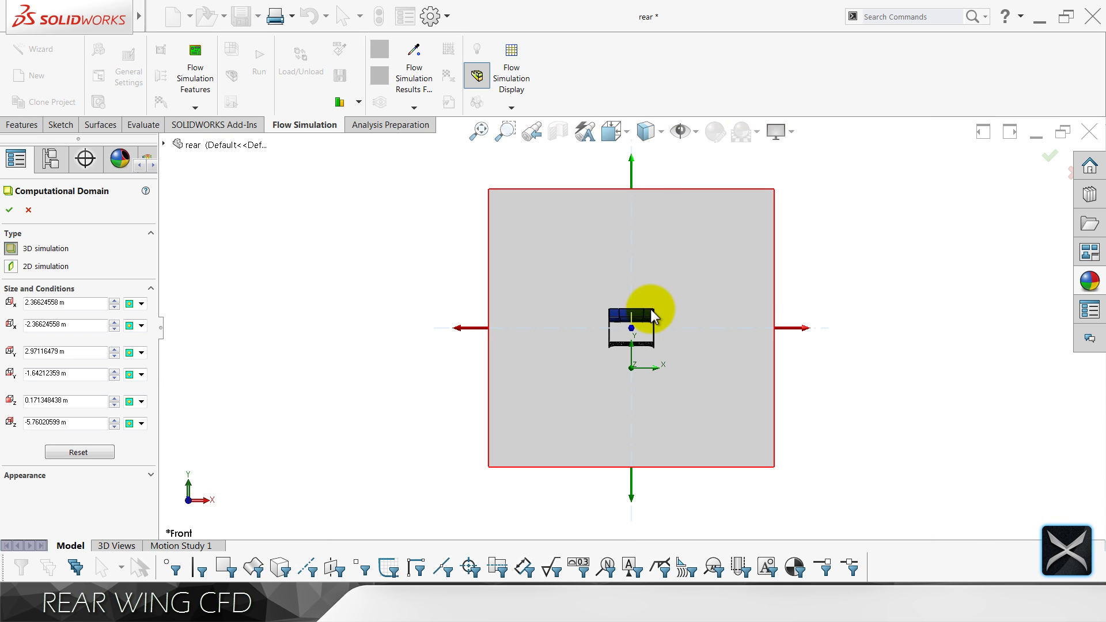
pyautogui.moveTo(636, 496); pyautogui.dragTo(637, 482)
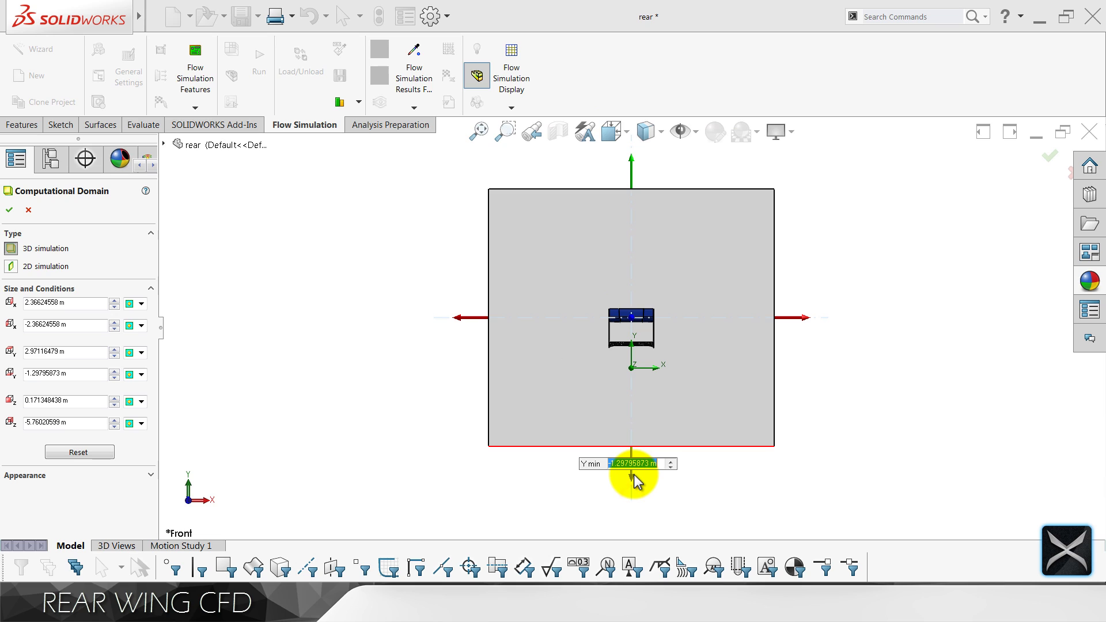
pyautogui.write('-0.75')
pyautogui.press('Return')
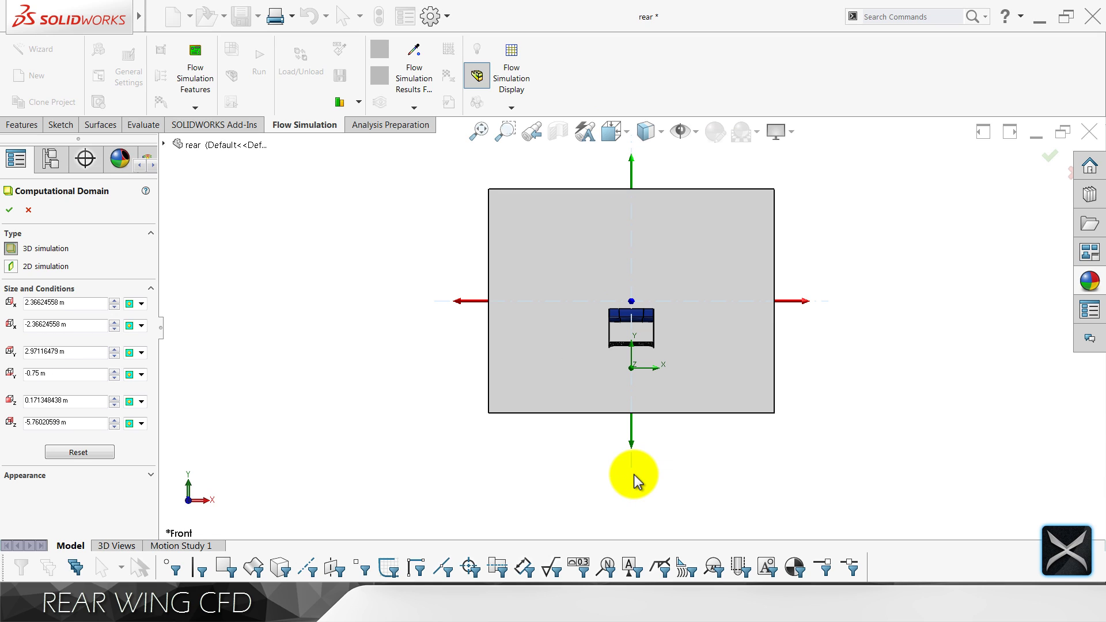
# Set the computational domain's X limits to 2 m maximum and -2 m minimum.
pyautogui.click(805, 301)
pyautogui.write('2')
pyautogui.press('Return')
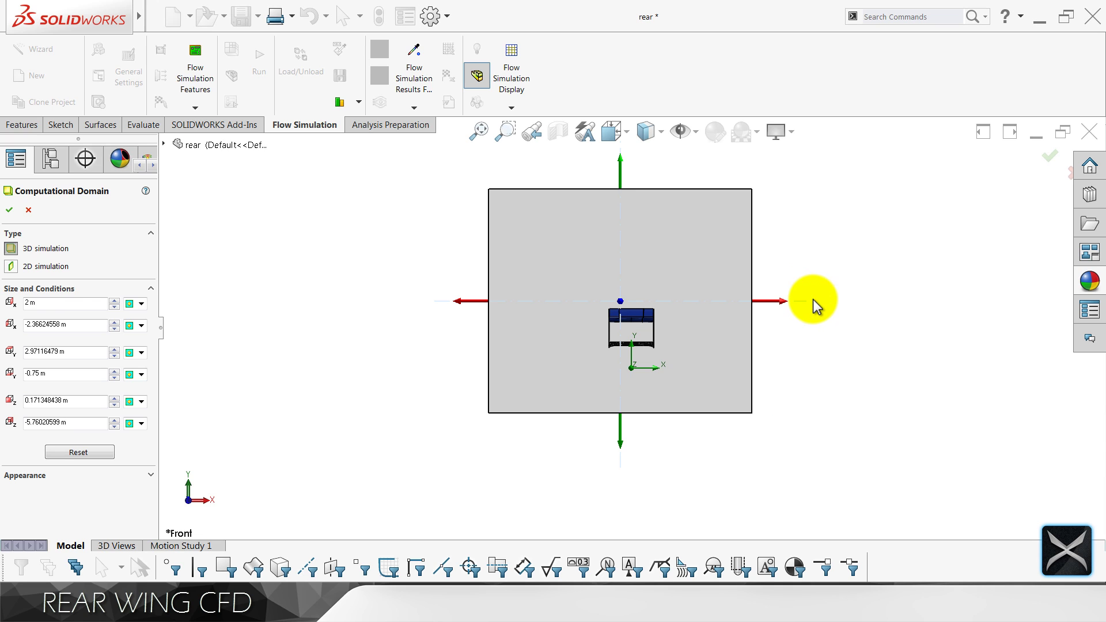
pyautogui.moveTo(462, 301); pyautogui.dragTo(453, 302)
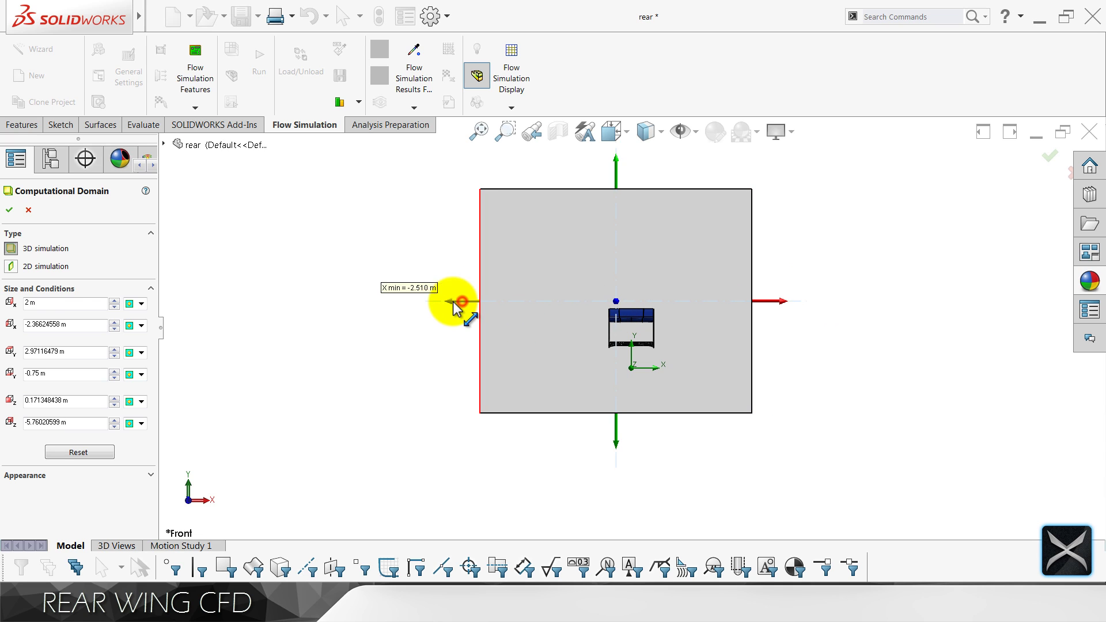
pyautogui.press('BackSpace')
pyautogui.write('-2')
pyautogui.press('Return')
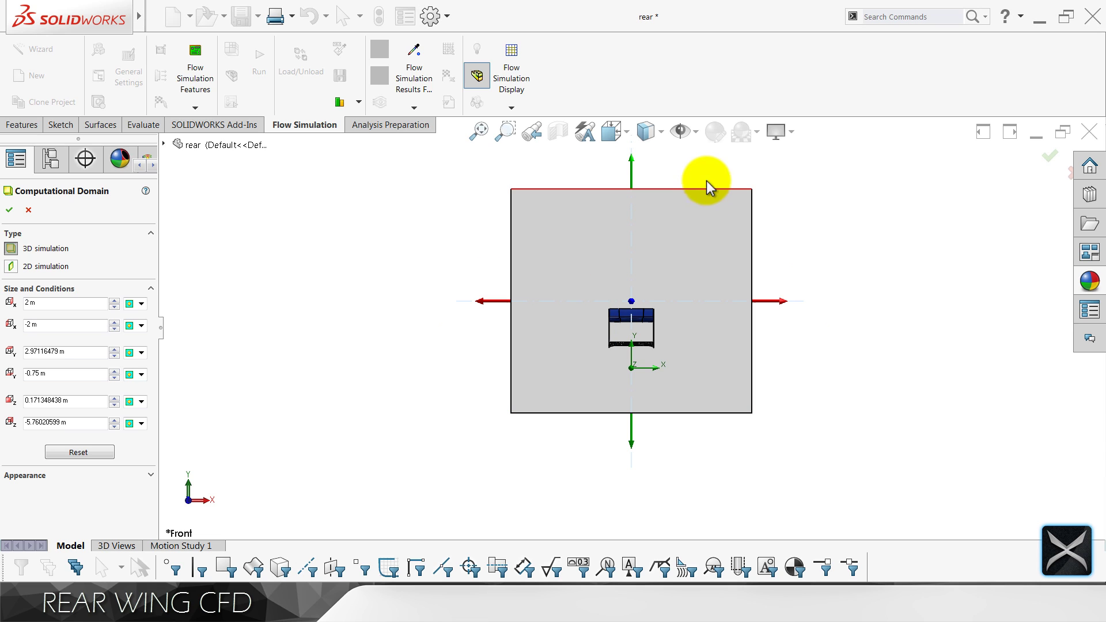
# Set the computational domain's Y max to 2.75 m.
pyautogui.moveTo(632, 170); pyautogui.dragTo(634, 179)
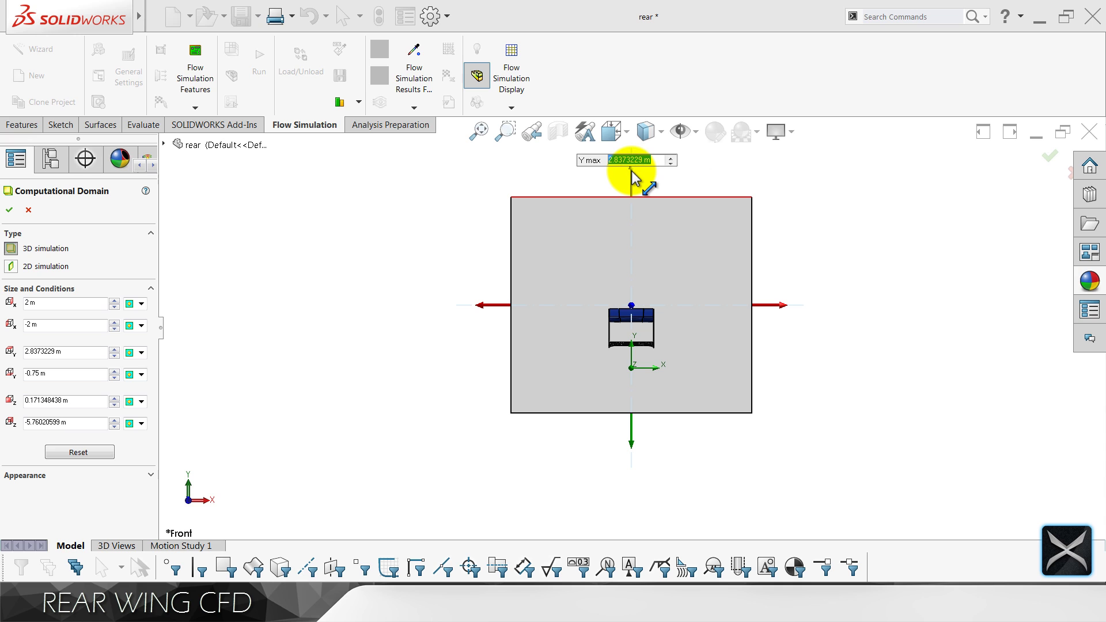
pyautogui.write('2.75')
pyautogui.press('Return')
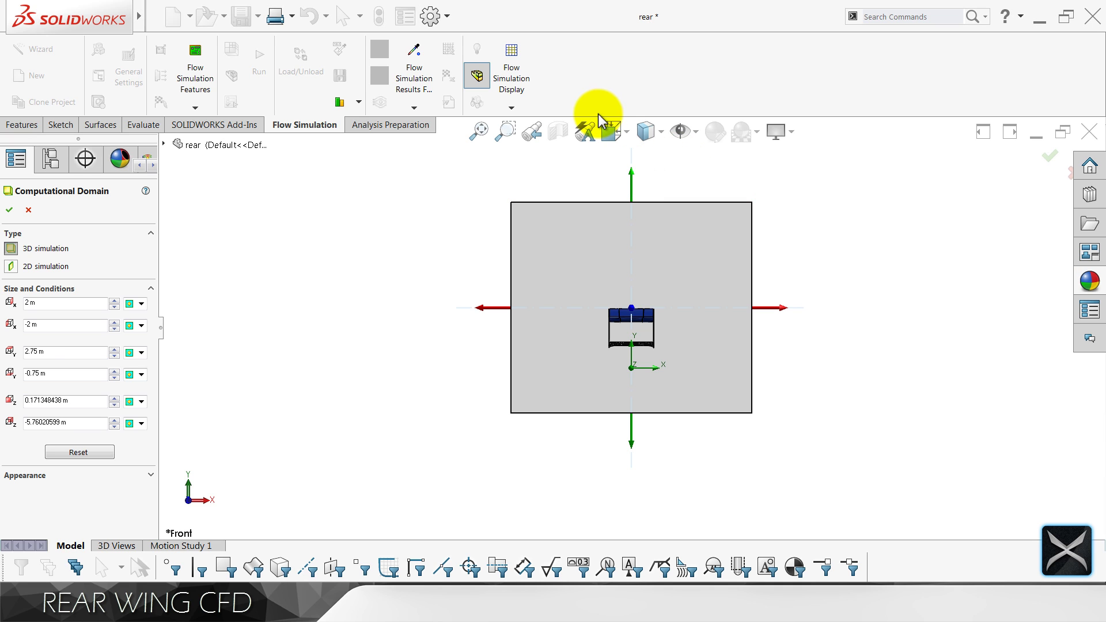
# Switch to the right view and set the computational domain's Z max to -0.5 m.
pyautogui.click(612, 132)
pyautogui.click(662, 212)
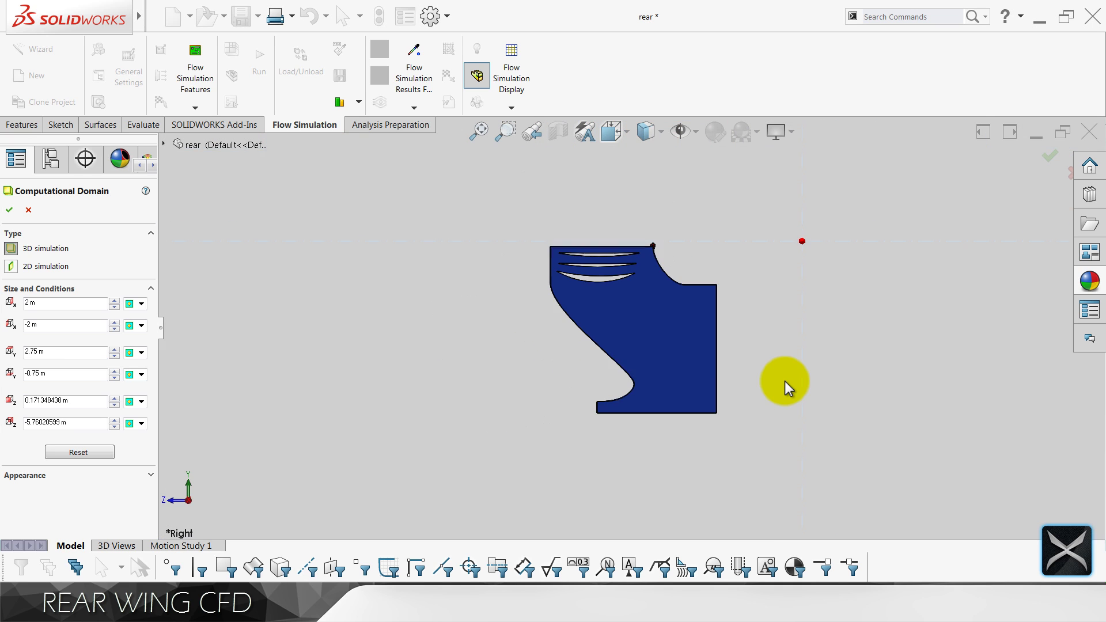
pyautogui.moveTo(464, 311); pyautogui.dragTo(504, 311)
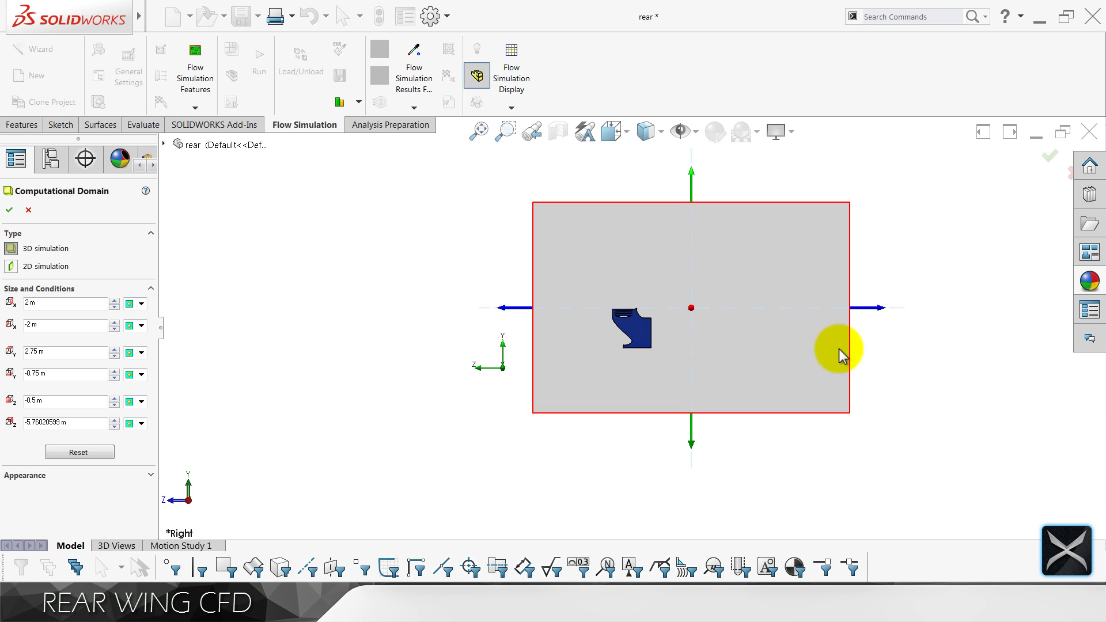
# Set the computational domain's Z min to -0.501 m.
pyautogui.moveTo(881, 308); pyautogui.dragTo(839, 306)
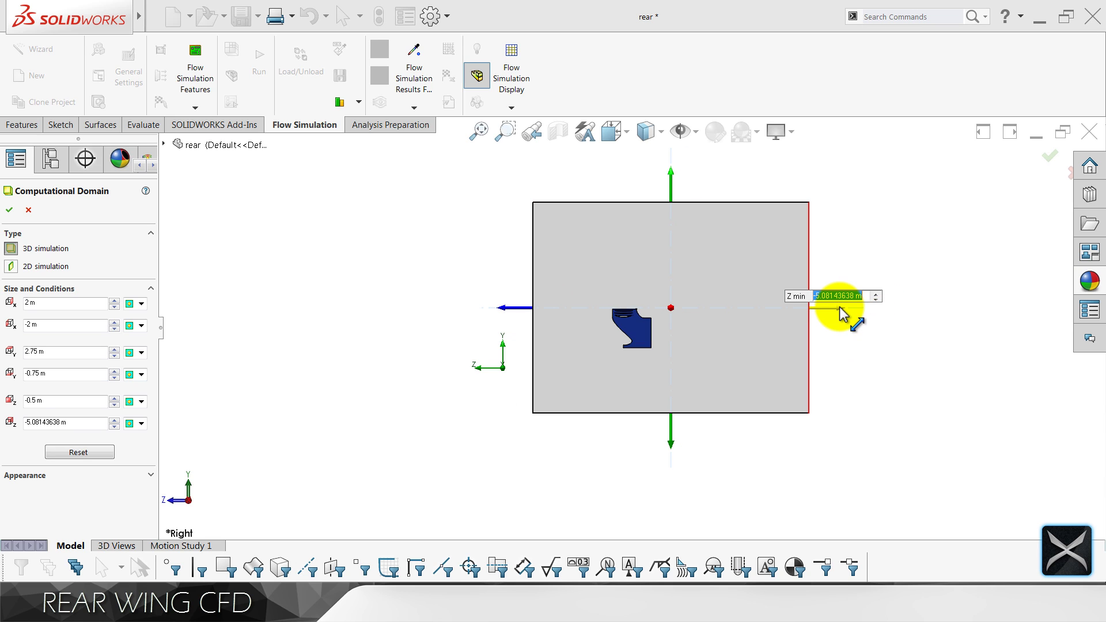
pyautogui.write('-0.501')
pyautogui.press('Return')
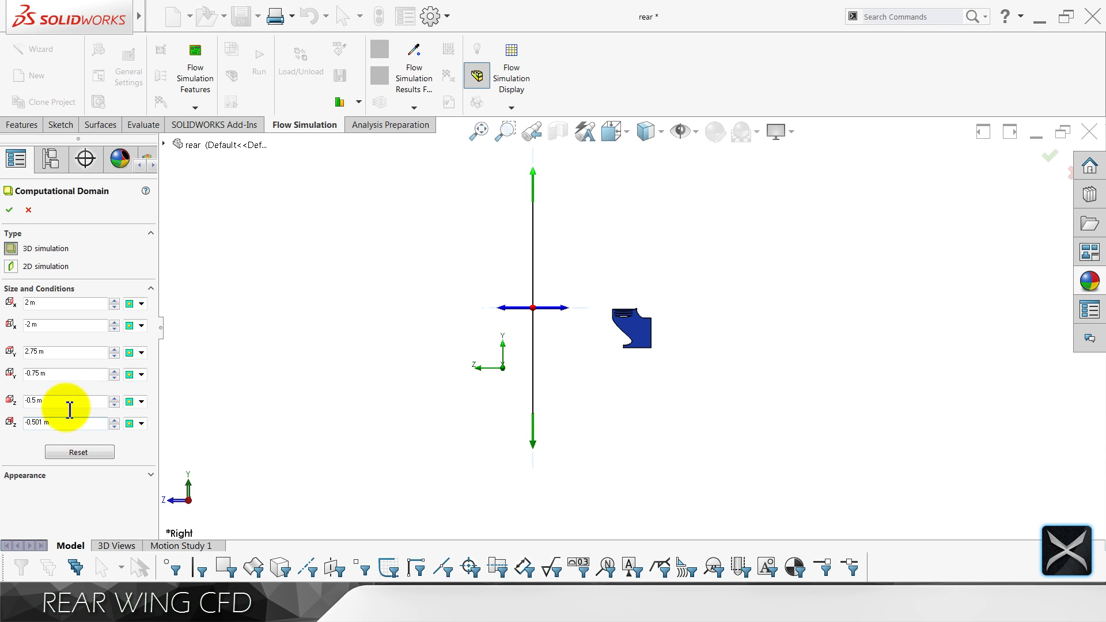
# Set the computational domain's Z min to -5 m and accept the domain definition.
pyautogui.moveTo(757, 314); pyautogui.dragTo(741, 318)
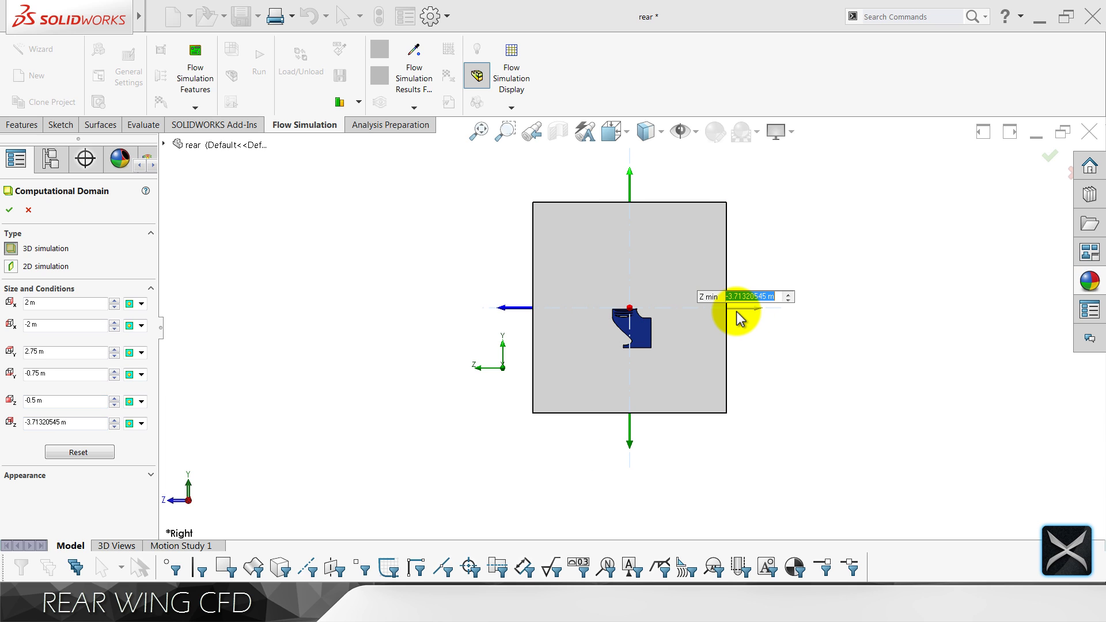
pyautogui.write('-5')
pyautogui.press('Return')
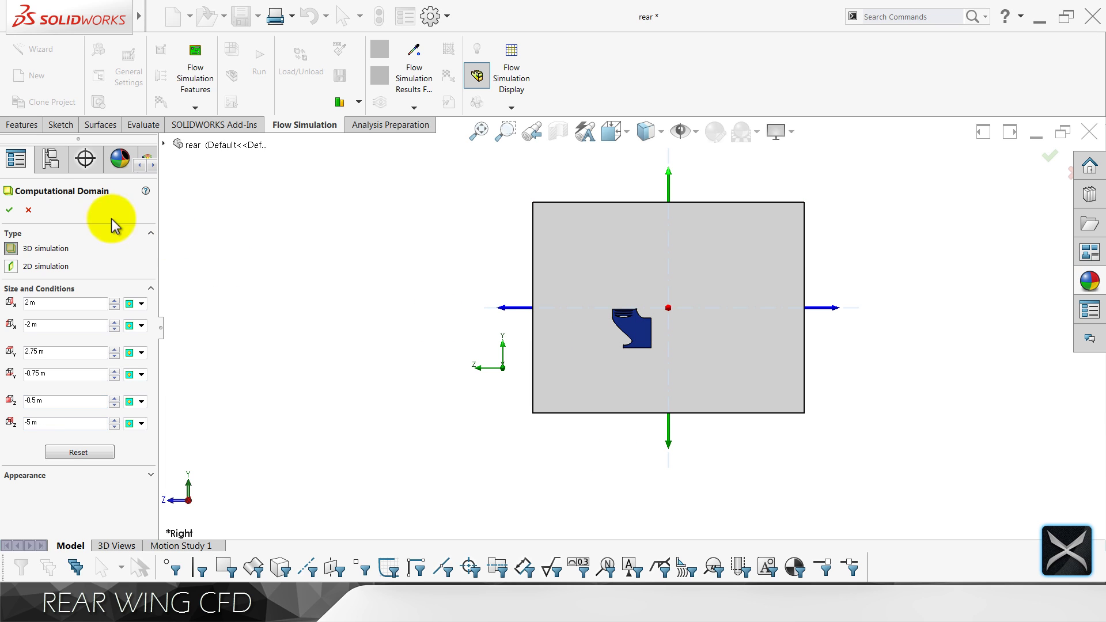
pyautogui.click(15, 212)
# Insert global goals for Force (X), Force (Y) and Force (Z) in the flow simulation project.
pyautogui.moveTo(434, 292); pyautogui.dragTo(620, 390, button='middle')
pyautogui.scroll(-3, 651, 322)
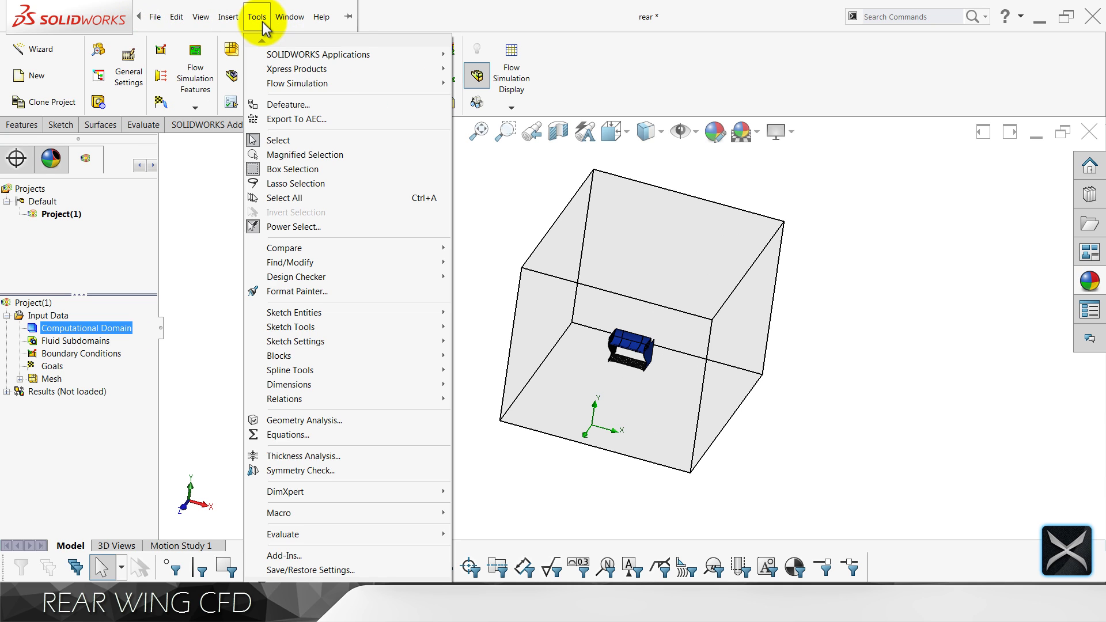
pyautogui.click(257, 17)
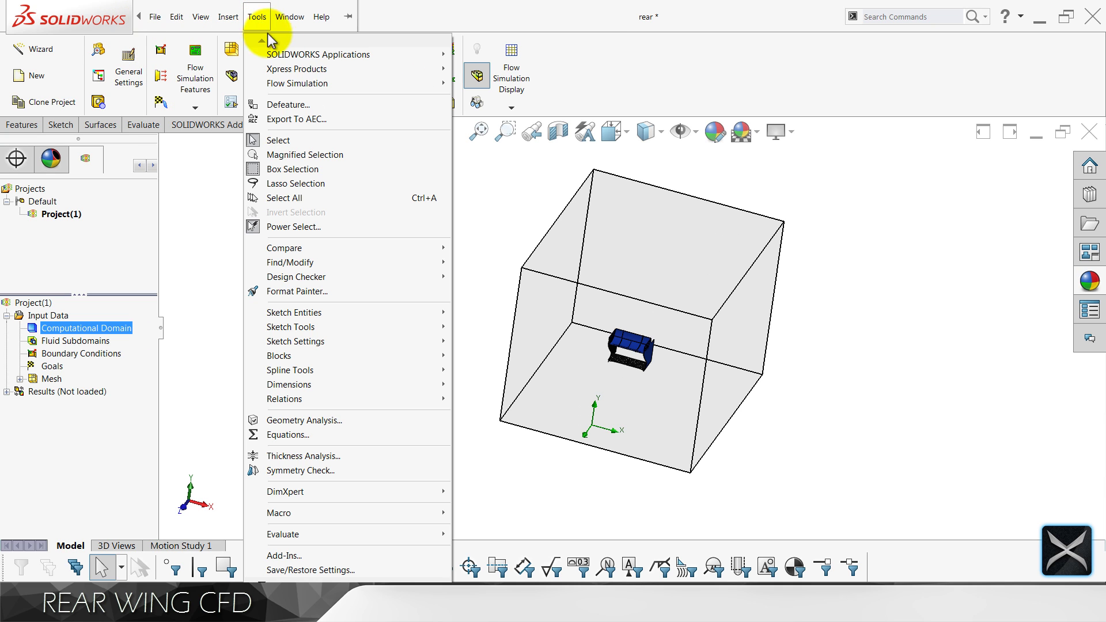
pyautogui.moveTo(327, 86)
pyautogui.click(518, 89)
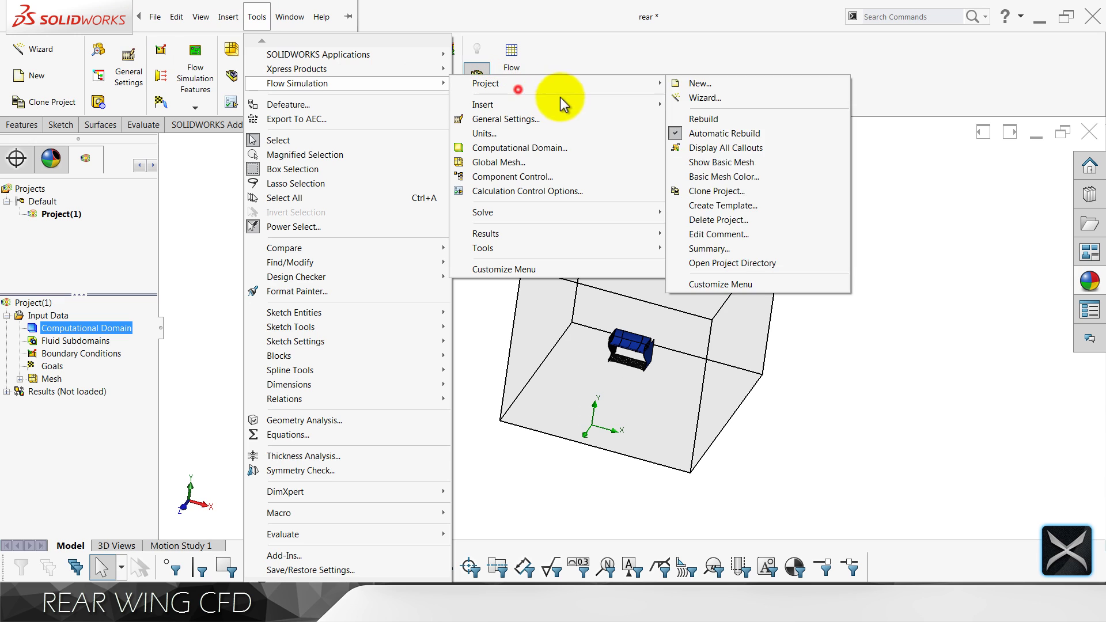
pyautogui.moveTo(597, 106)
pyautogui.click(668, 105)
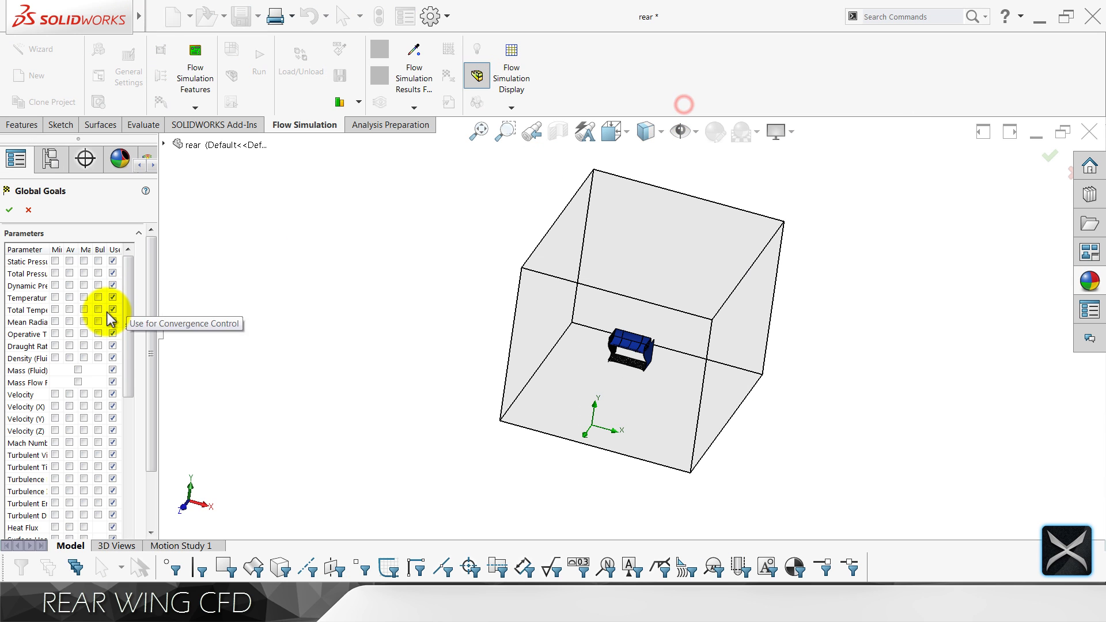
pyautogui.moveTo(128, 345); pyautogui.dragTo(129, 475)
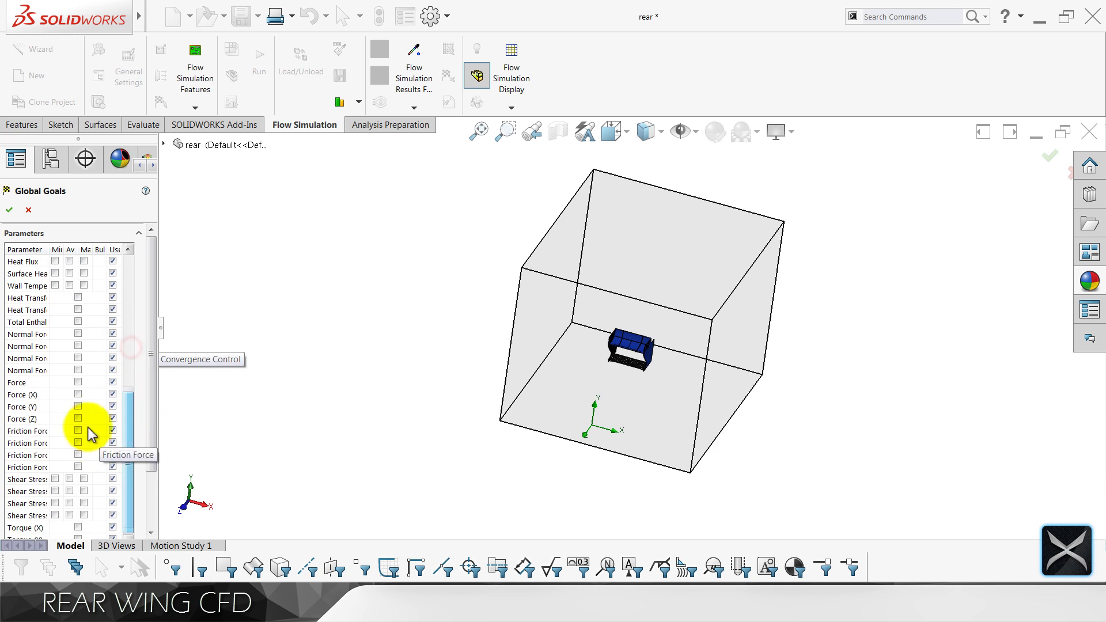
pyautogui.click(79, 395)
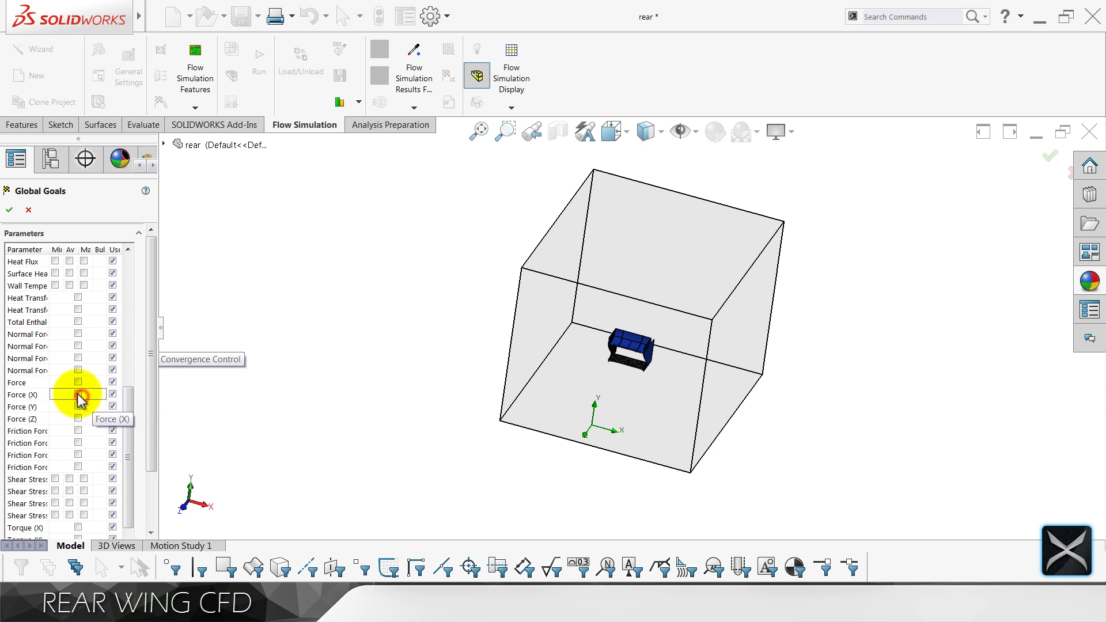
pyautogui.click(78, 407)
pyautogui.click(78, 419)
pyautogui.click(9, 210)
# Run the flow simulation as a new calculation on this computer using 3 CPUs.
pyautogui.click(463, 287)
pyautogui.moveTo(743, 369); pyautogui.dragTo(650, 363, button='middle')
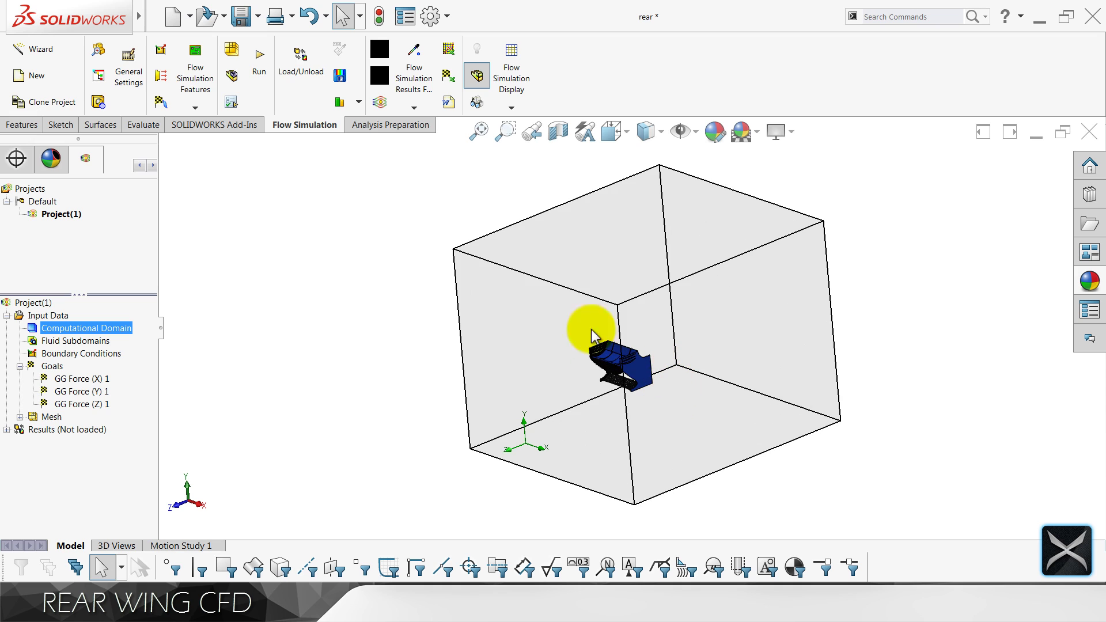
pyautogui.click(259, 64)
pyautogui.click(476, 342)
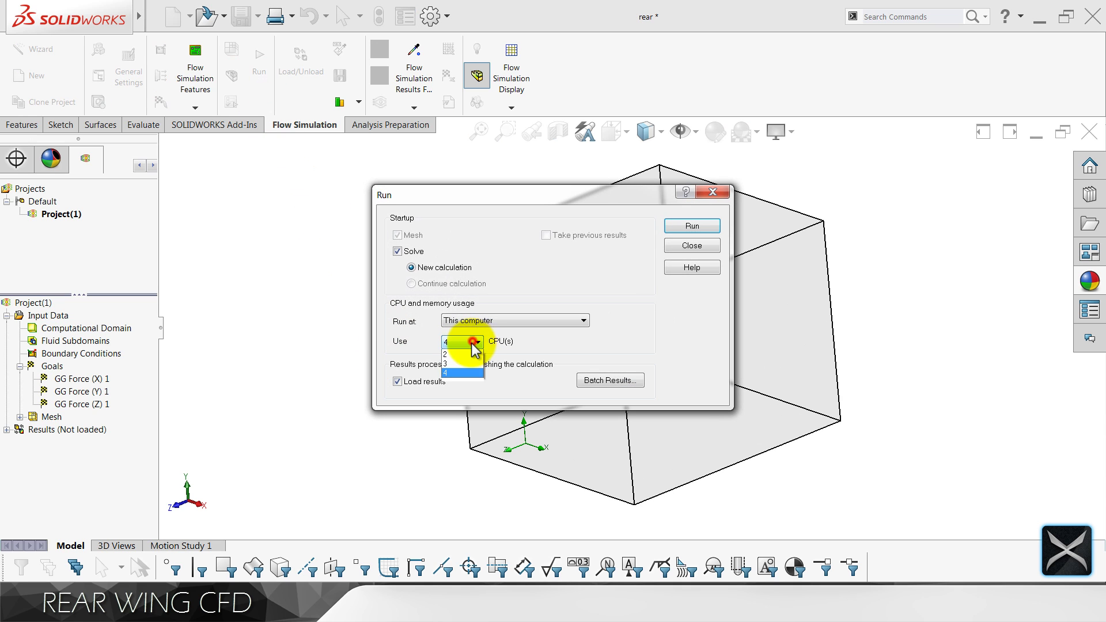
pyautogui.click(461, 363)
pyautogui.click(715, 228)
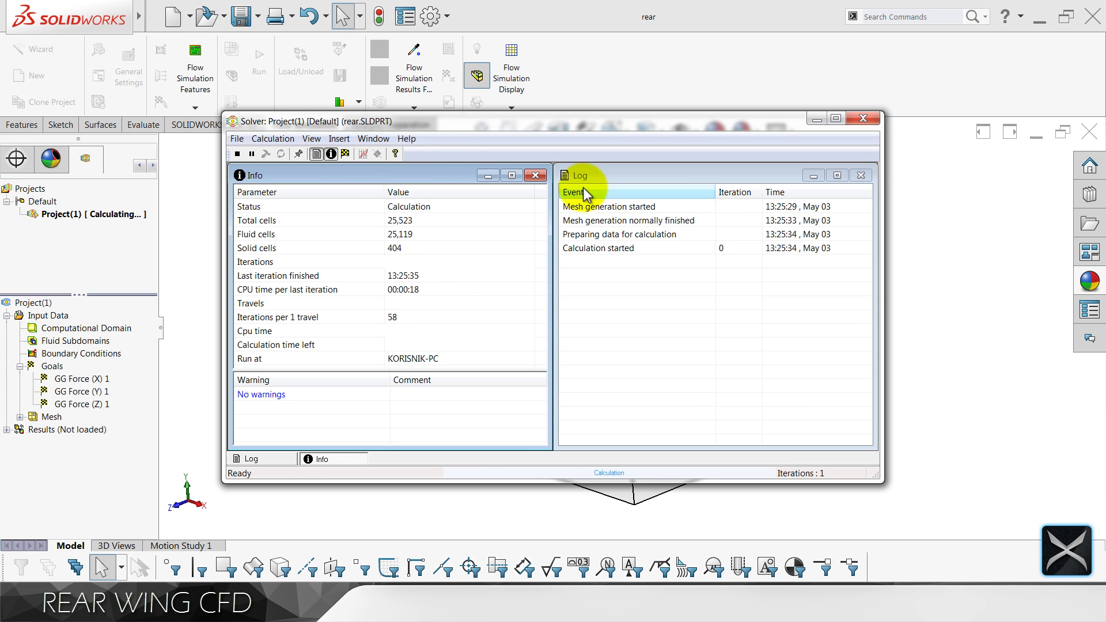
# Add a goal plot of the X, Y and Z force goals in the solver window.
pyautogui.click(311, 138)
pyautogui.click(346, 252)
pyautogui.click(676, 226)
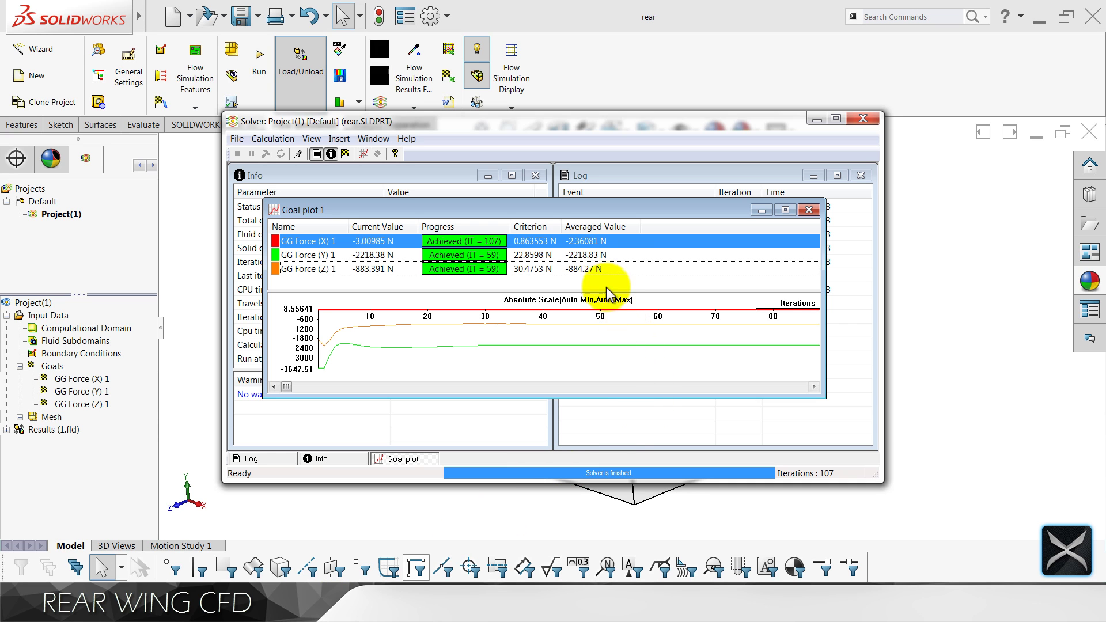
# Examine the averaged values and convergence curves of the X, Y and Z force goals in the goal plot.
pyautogui.click(594, 255)
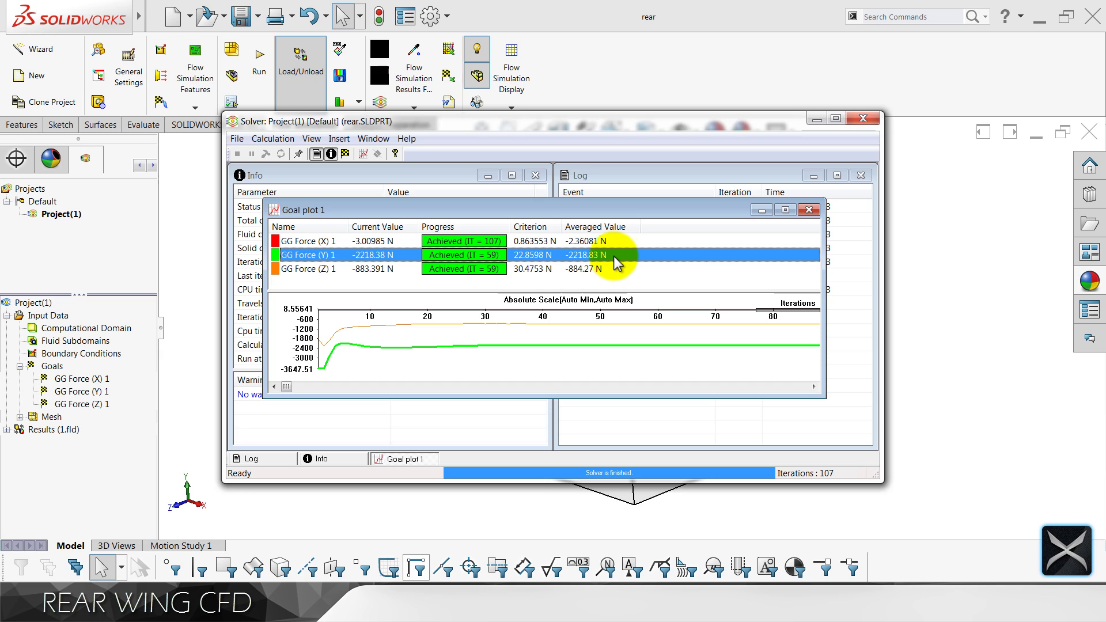
pyautogui.click(585, 271)
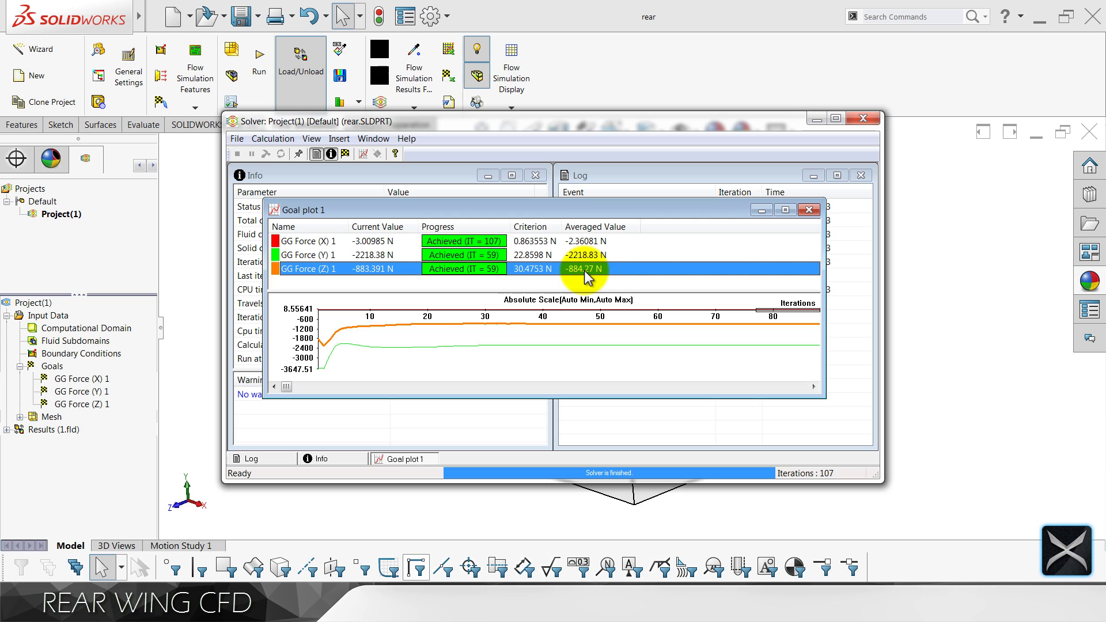
pyautogui.click(582, 258)
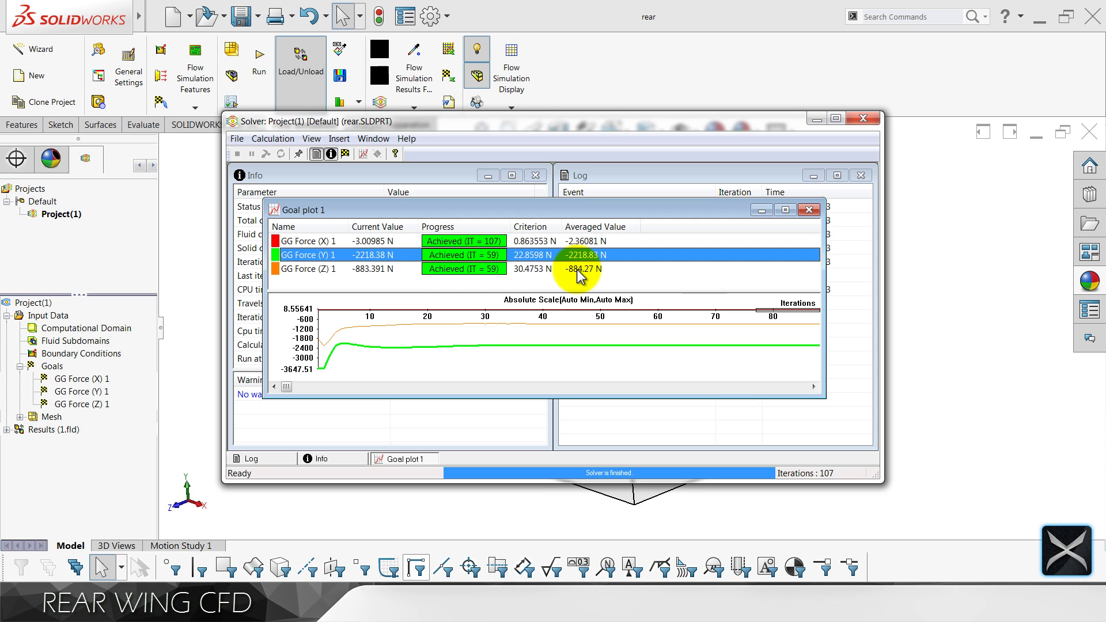
pyautogui.click(580, 270)
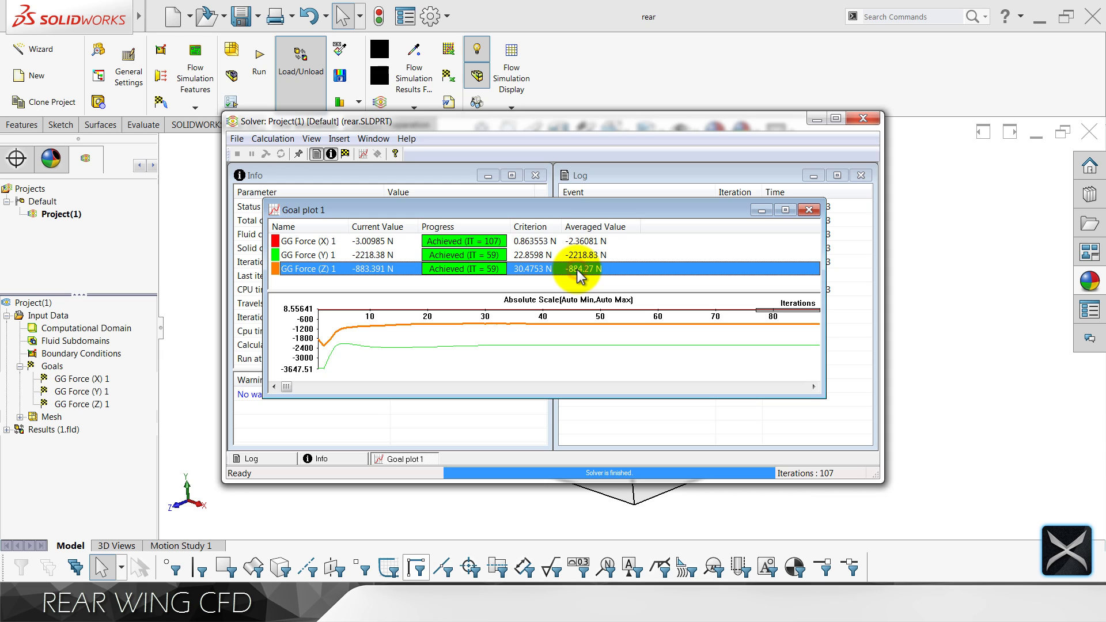
pyautogui.click(578, 255)
pyautogui.click(578, 241)
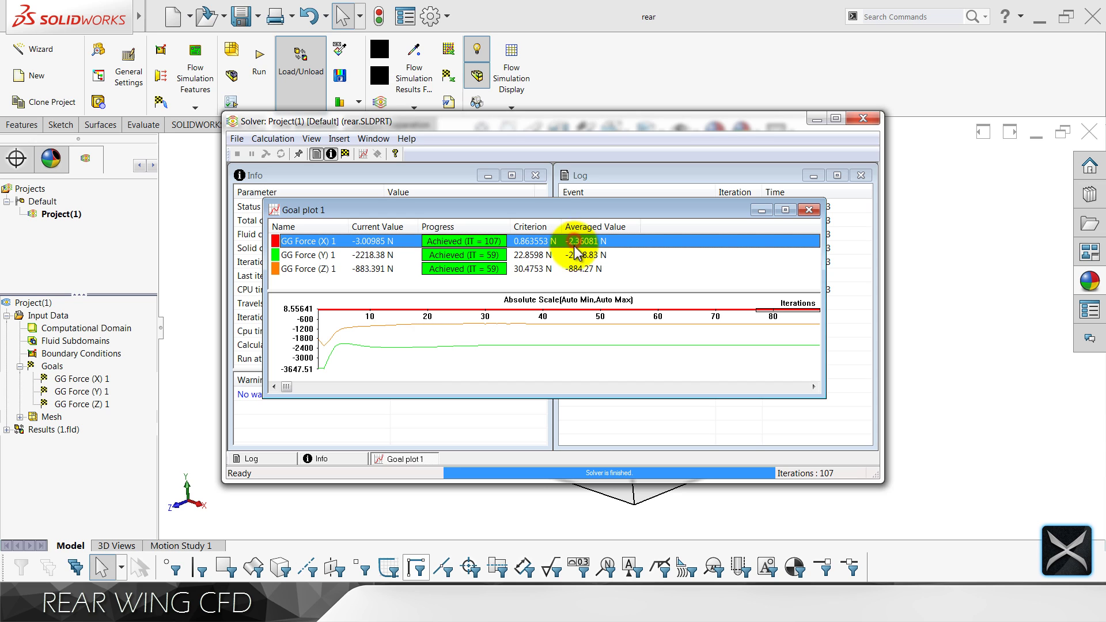
pyautogui.click(574, 255)
pyautogui.click(575, 270)
pyautogui.click(578, 257)
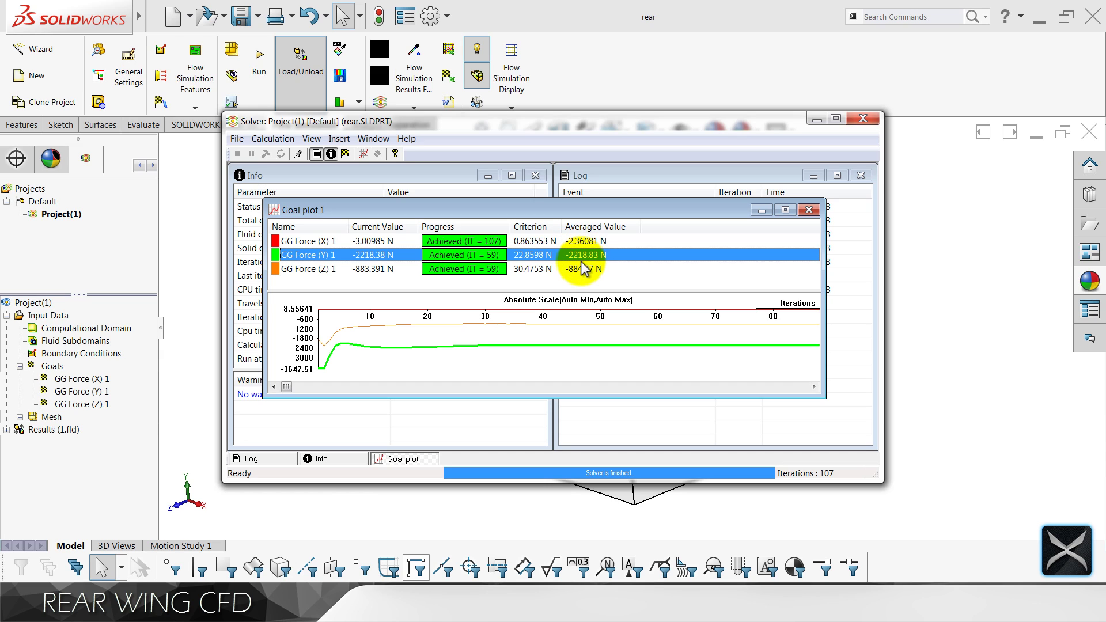
pyautogui.click(577, 271)
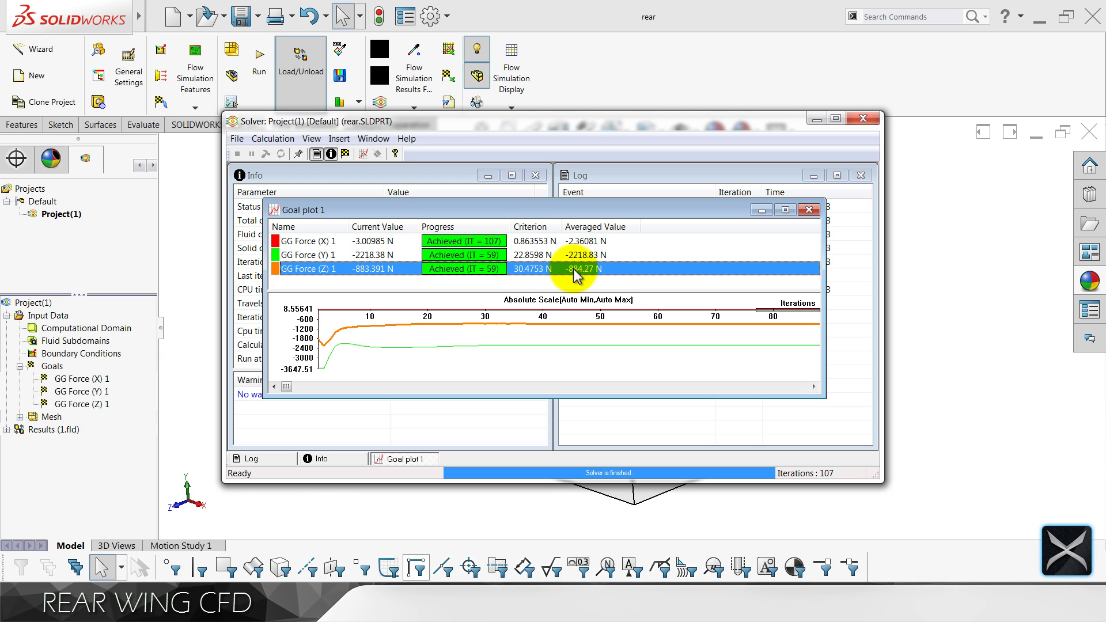
pyautogui.click(574, 259)
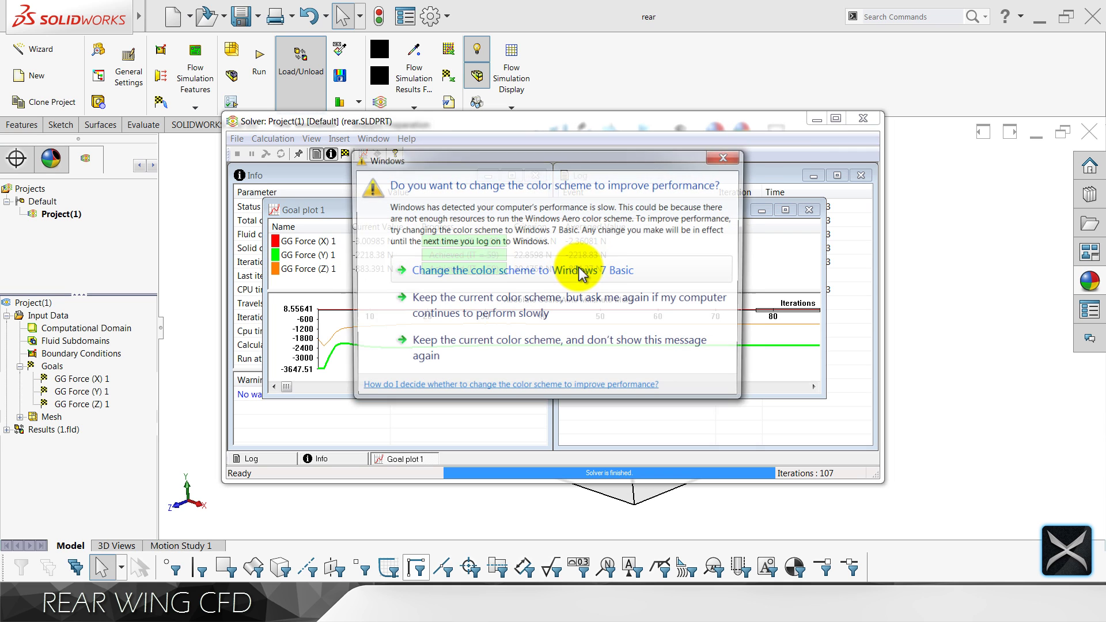
# Change the color scheme to Windows 7 Basic, and close the goal plot and the solver window.
pyautogui.click(584, 274)
pyautogui.click(585, 271)
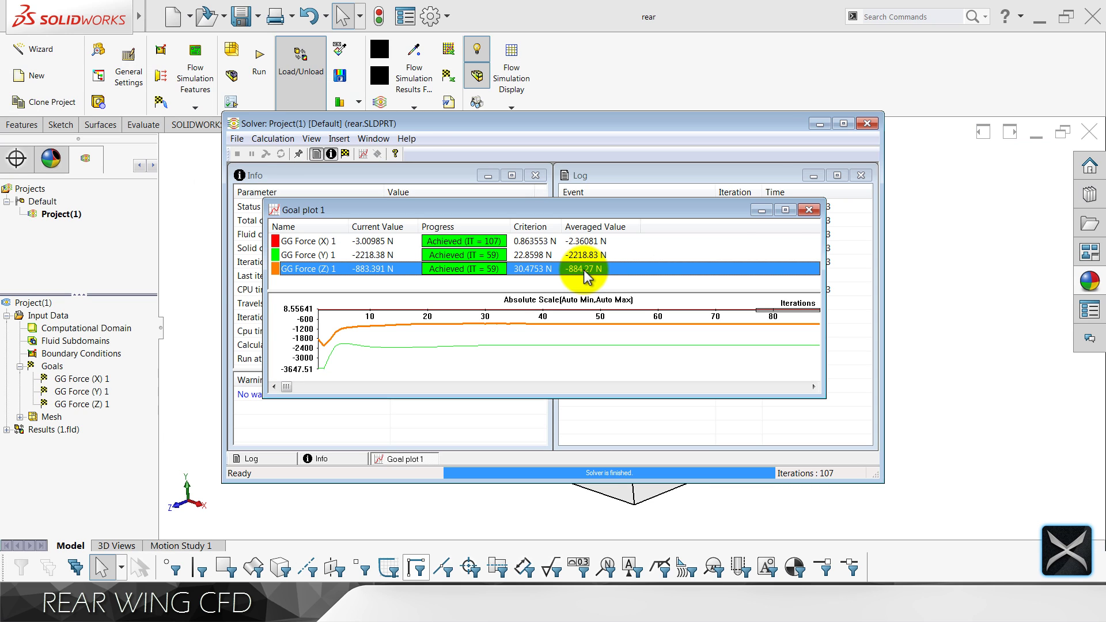
pyautogui.click(809, 210)
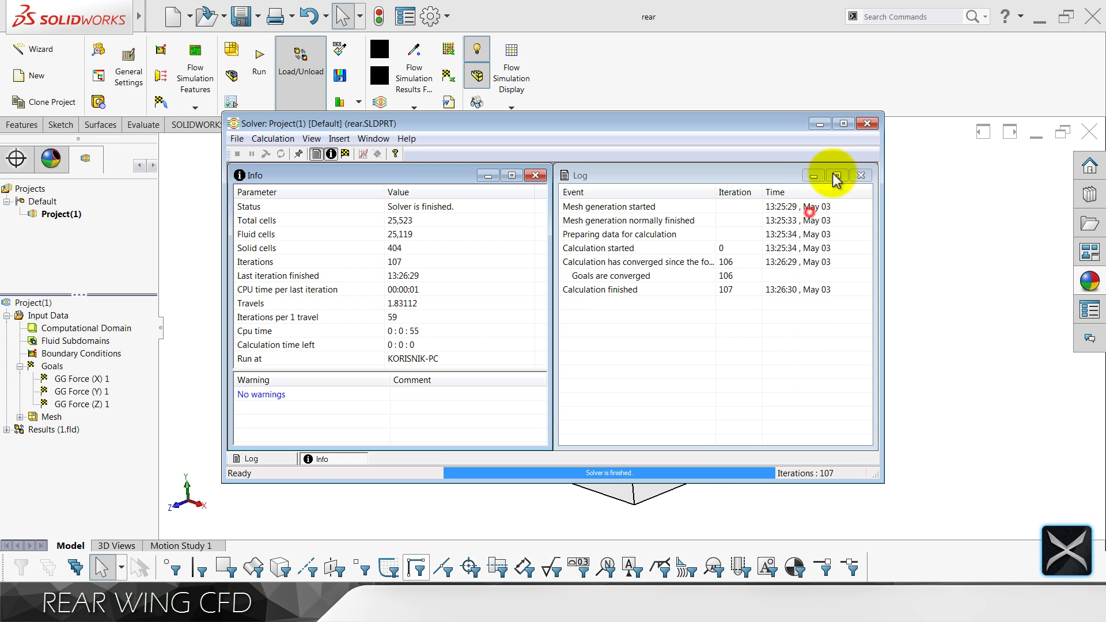
pyautogui.click(866, 124)
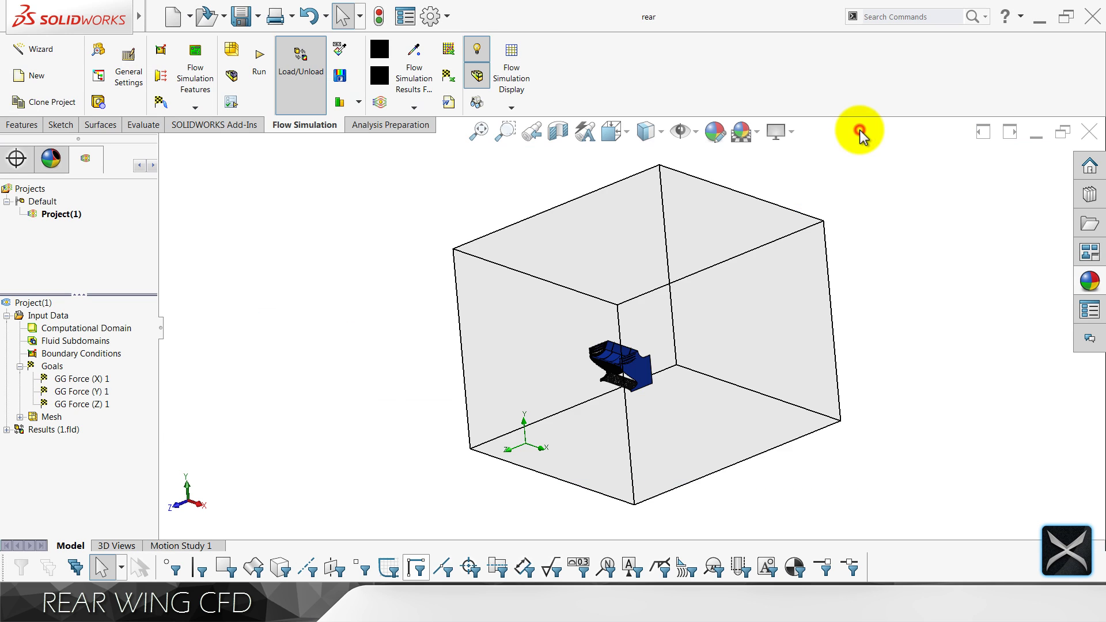
# Select the Computational Domain in the project tree and bring up its available commands.
pyautogui.click(93, 329)
pyautogui.rightClick(91, 329)
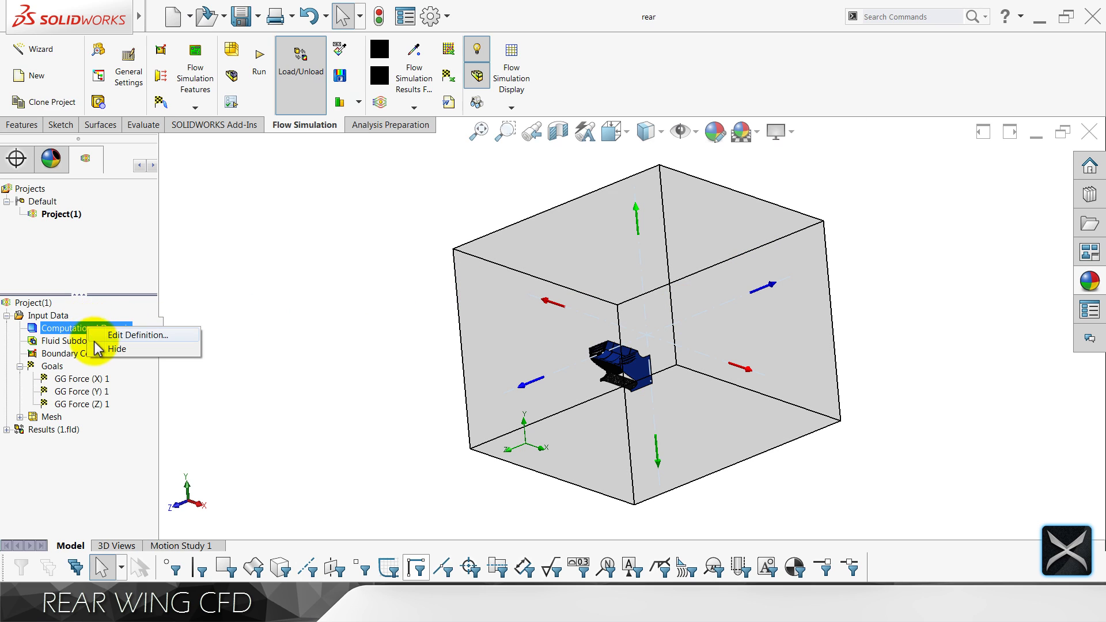
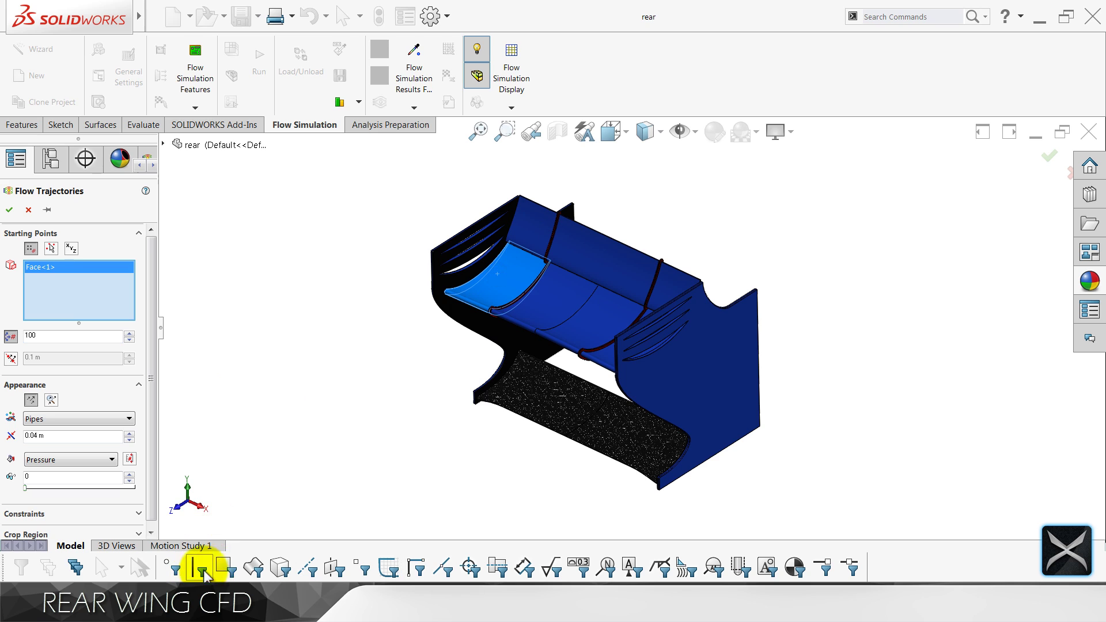
# Add the upper wing elements, the lower plane's top faces and the outer end plate face as flow trajectory starting points.
pyautogui.click(617, 321)
pyautogui.click(693, 398)
pyautogui.moveTo(692, 397); pyautogui.dragTo(717, 380, button='middle')
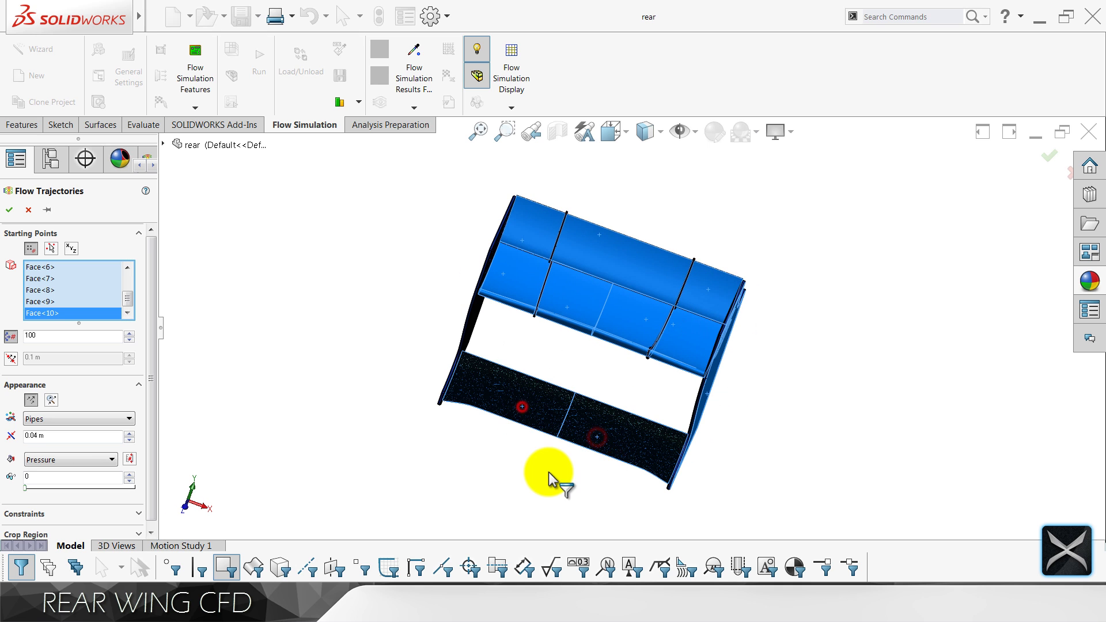
pyautogui.moveTo(549, 472); pyautogui.dragTo(526, 401, button='middle')
pyautogui.moveTo(706, 372)
pyautogui.mouseDown(button='middle')
pyautogui.moveTo(575, 375)
pyautogui.moveTo(709, 376)
pyautogui.moveTo(699, 376)
pyautogui.mouseUp(button='middle')
pyautogui.click(708, 376)
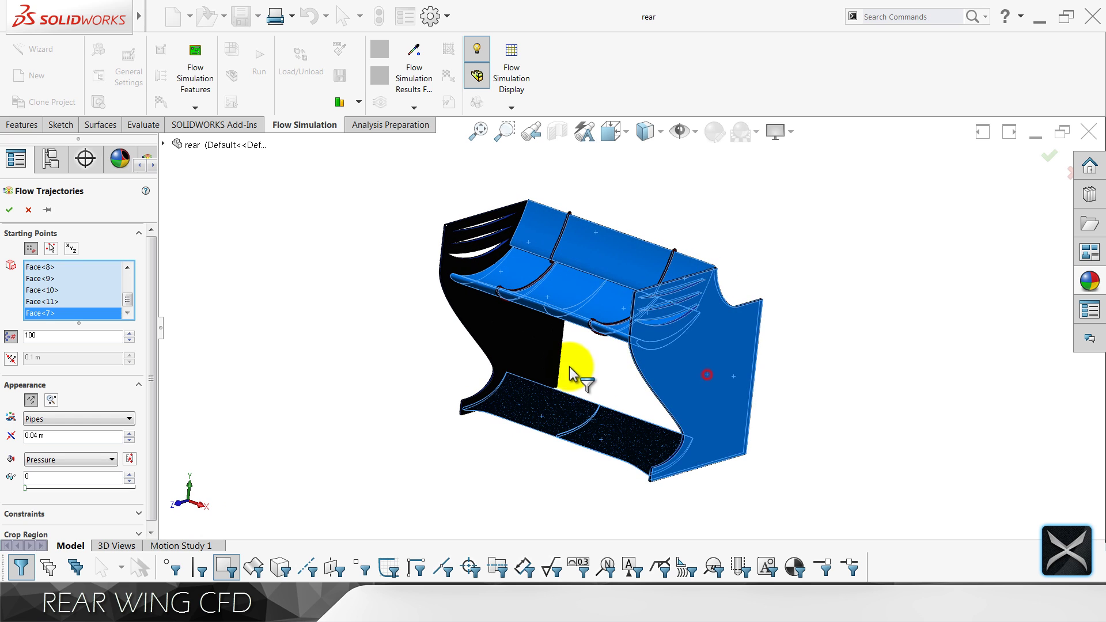
# Add the remaining end plate faces and the underside of the lower plane as flow trajectory starting points.
pyautogui.moveTo(570, 374); pyautogui.dragTo(607, 414, button='middle')
pyautogui.click(517, 356)
pyautogui.moveTo(517, 356); pyautogui.dragTo(476, 340, button='middle')
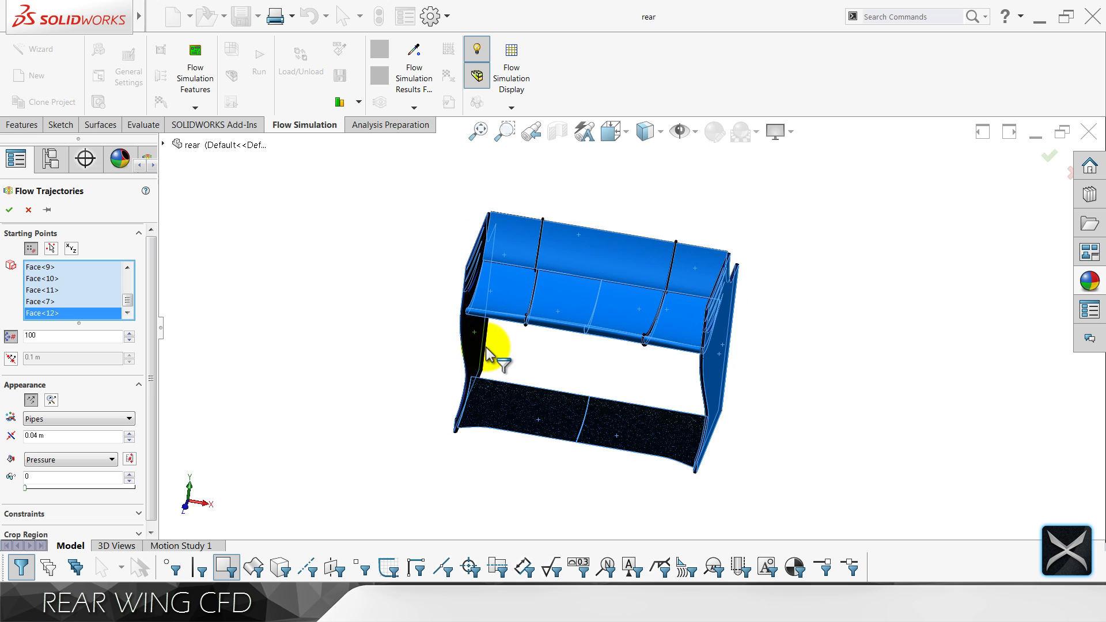
pyautogui.click(476, 345)
pyautogui.scroll(3, 536, 435)
pyautogui.moveTo(536, 435); pyautogui.dragTo(610, 385, button='middle')
pyautogui.scroll(-5, 611, 386)
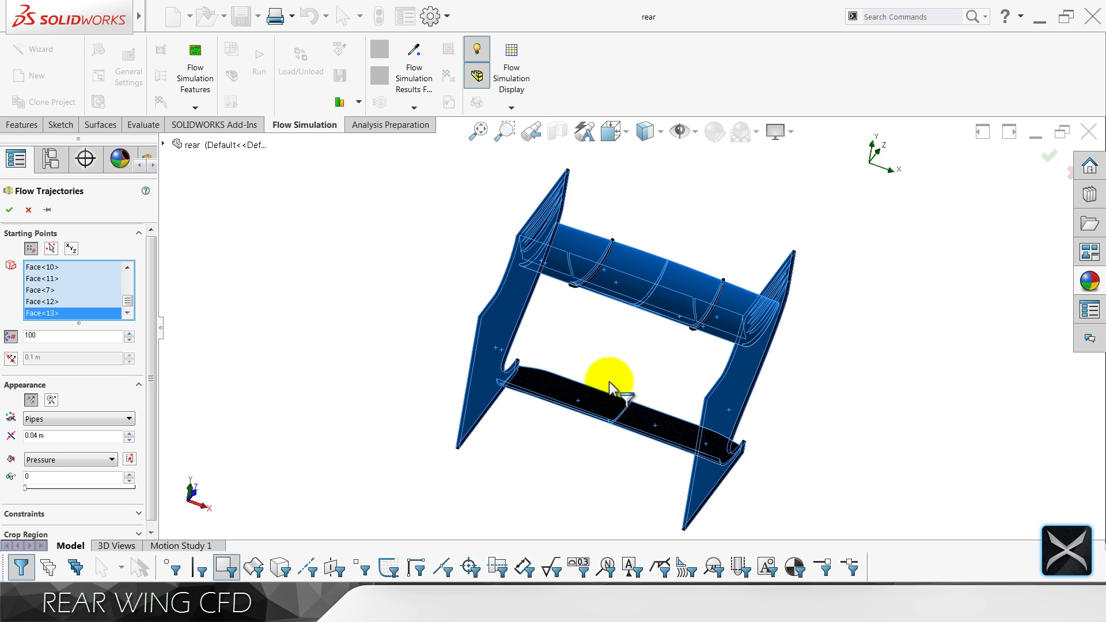
pyautogui.click(581, 409)
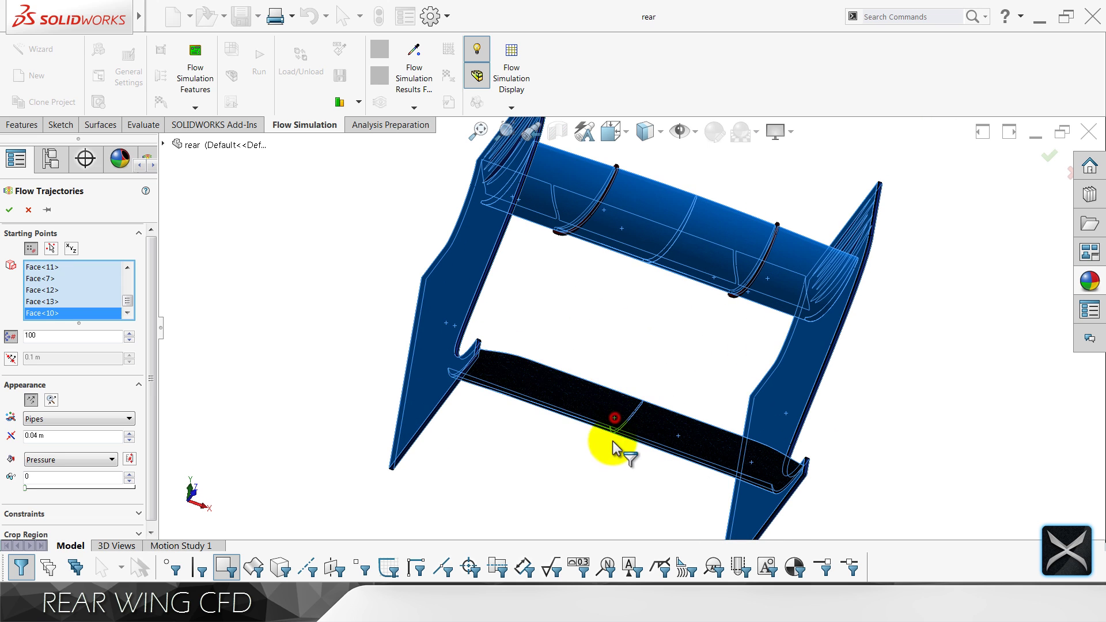
pyautogui.moveTo(613, 440); pyautogui.dragTo(623, 341, button='middle')
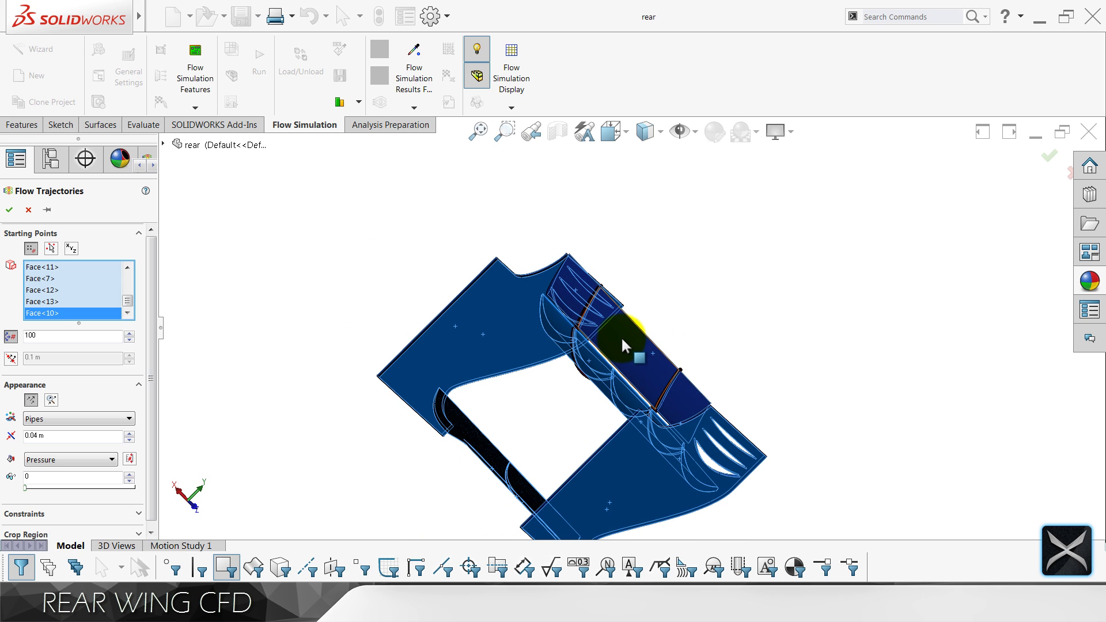
# Add the three rear faces of the upper flap as starting points and create the trajectories as 0.02 m spheres.
pyautogui.click(623, 344)
pyautogui.click(576, 300)
pyautogui.click(675, 394)
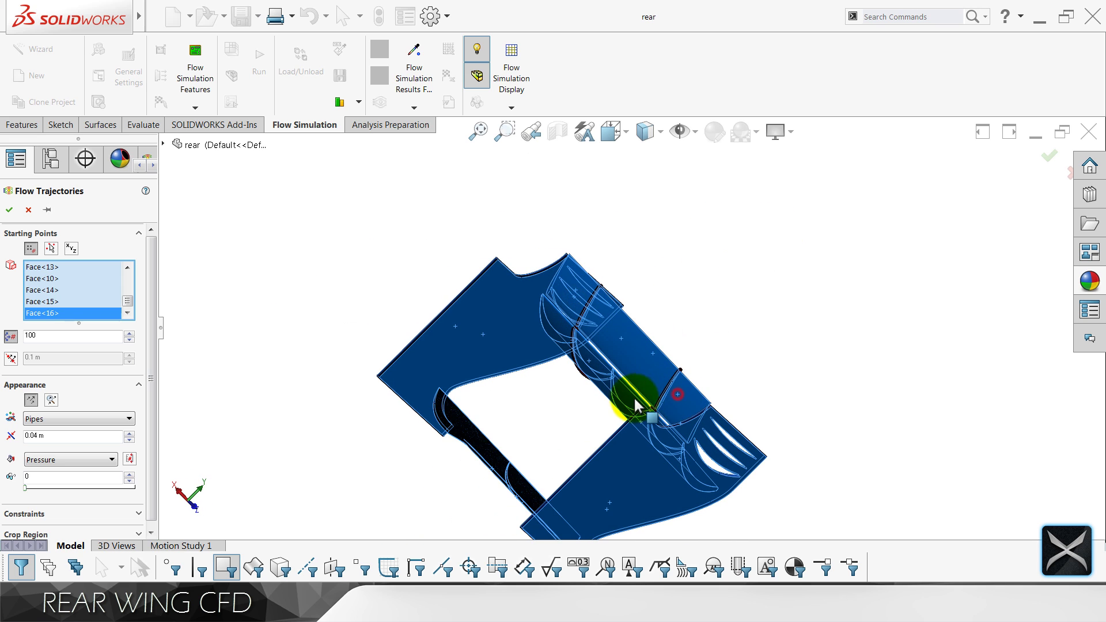
pyautogui.moveTo(590, 407); pyautogui.dragTo(389, 234, button='middle')
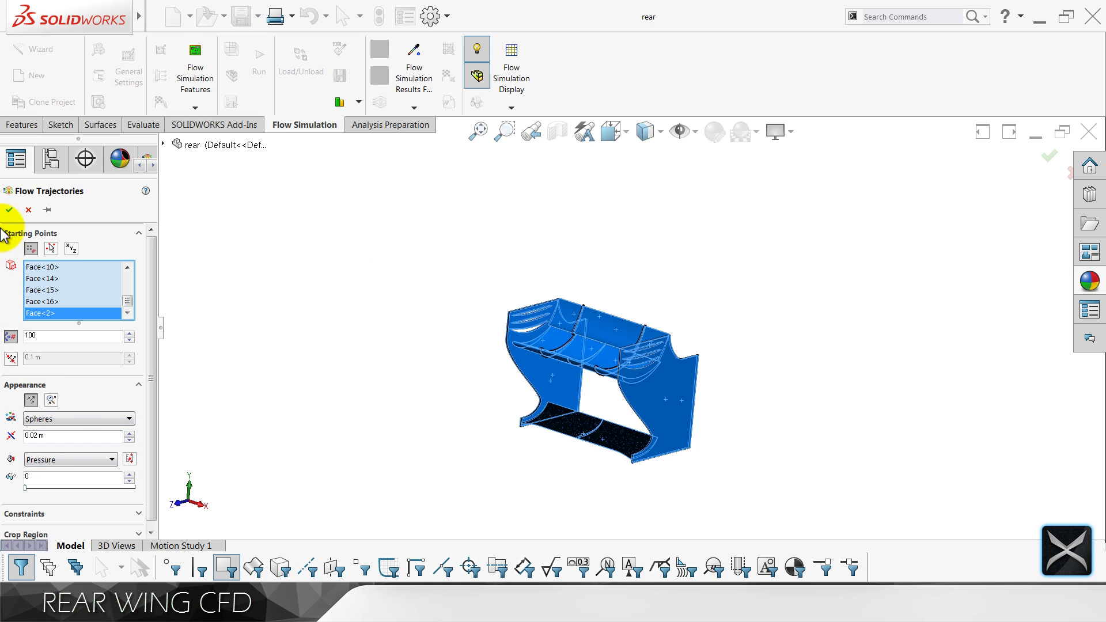
pyautogui.click(10, 211)
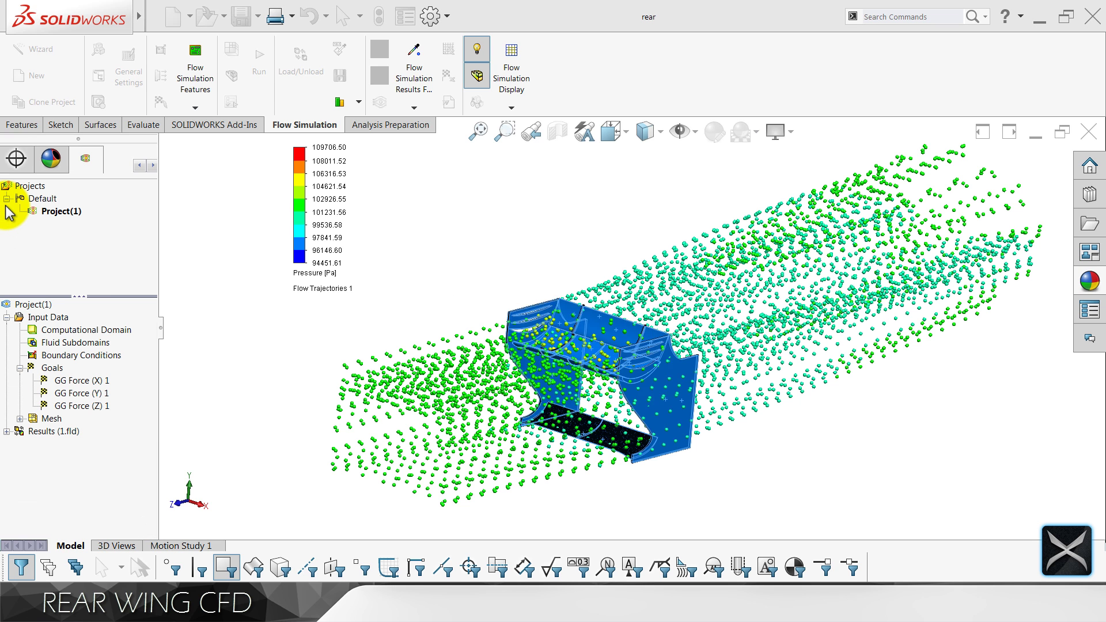
# Move the pressure color legend away from the trajectories toward the edge of the graphics area.
pyautogui.moveTo(556, 233); pyautogui.dragTo(612, 298, button='middle')
pyautogui.click(296, 226)
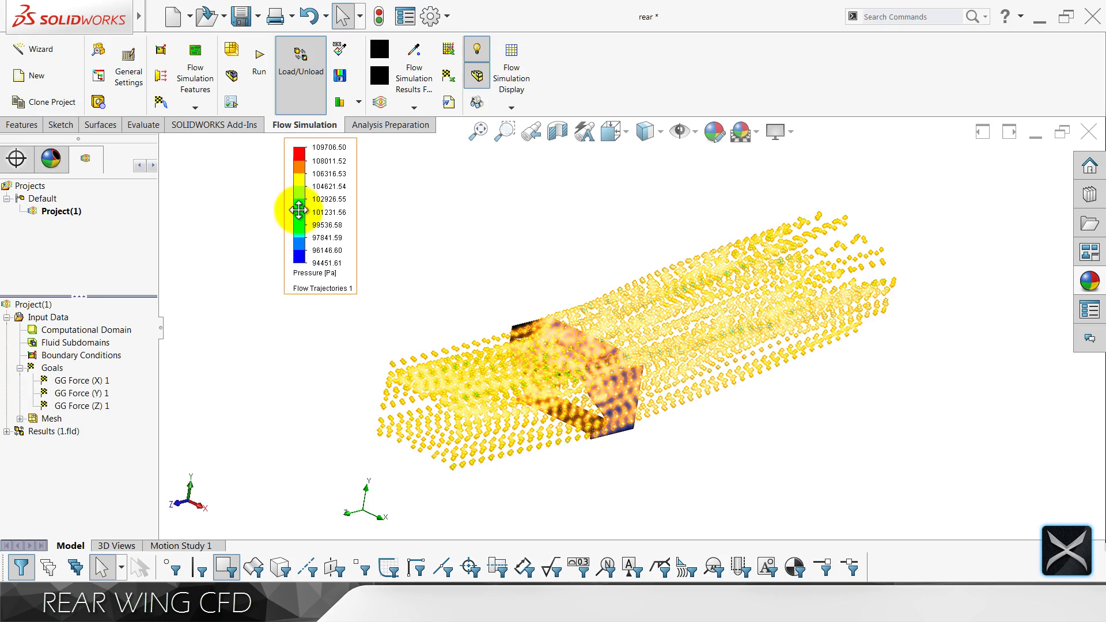
pyautogui.moveTo(296, 215); pyautogui.dragTo(266, 209)
pyautogui.click(362, 219)
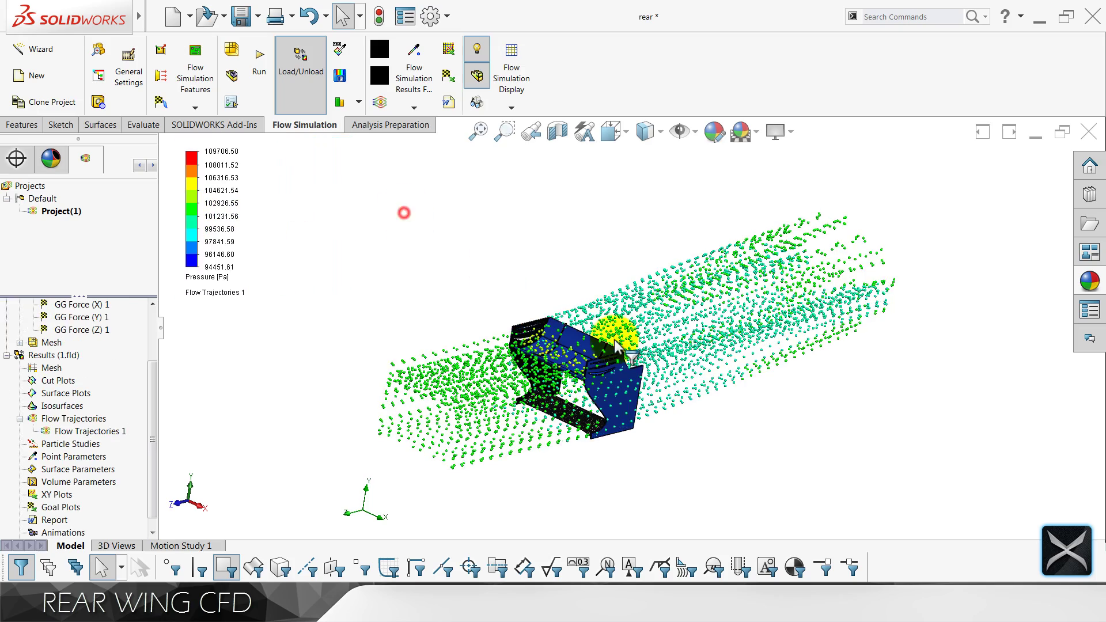
# Edit the definition of Flow Trajectories 1 and set the sphere size to 0.015 m.
pyautogui.moveTo(617, 321); pyautogui.dragTo(654, 344, button='middle')
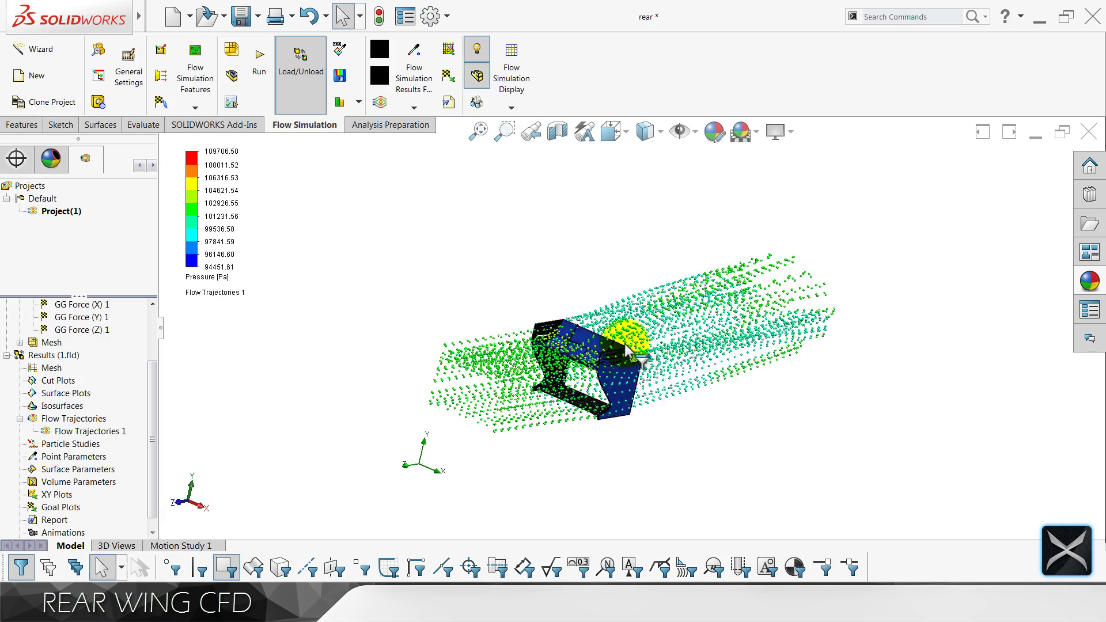
pyautogui.scroll(-2, 561, 357)
pyautogui.rightClick(77, 433)
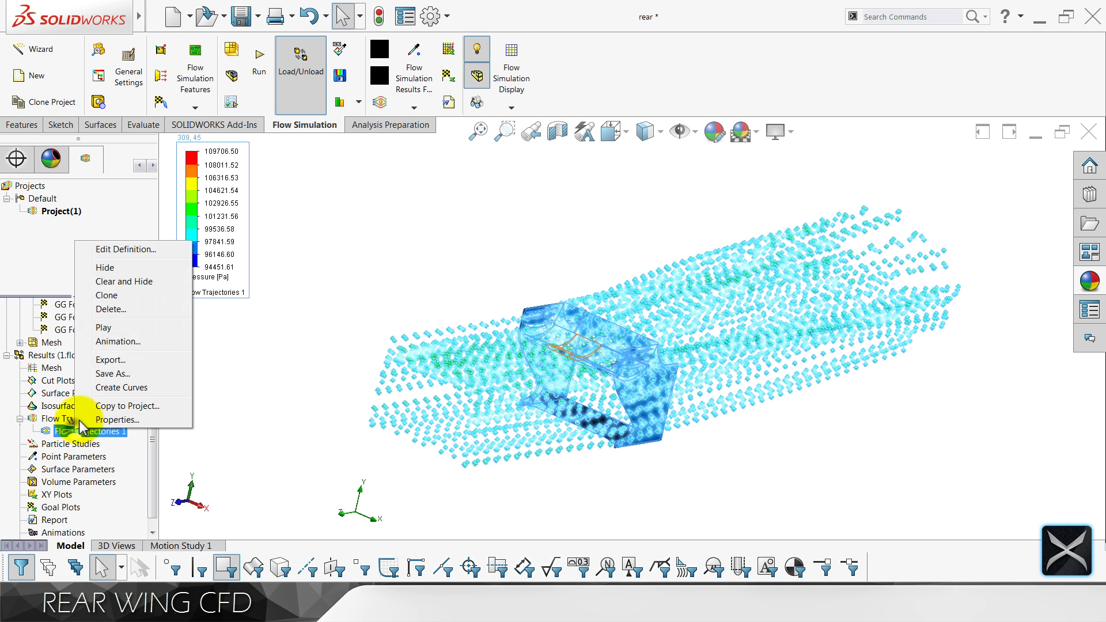
pyautogui.click(111, 251)
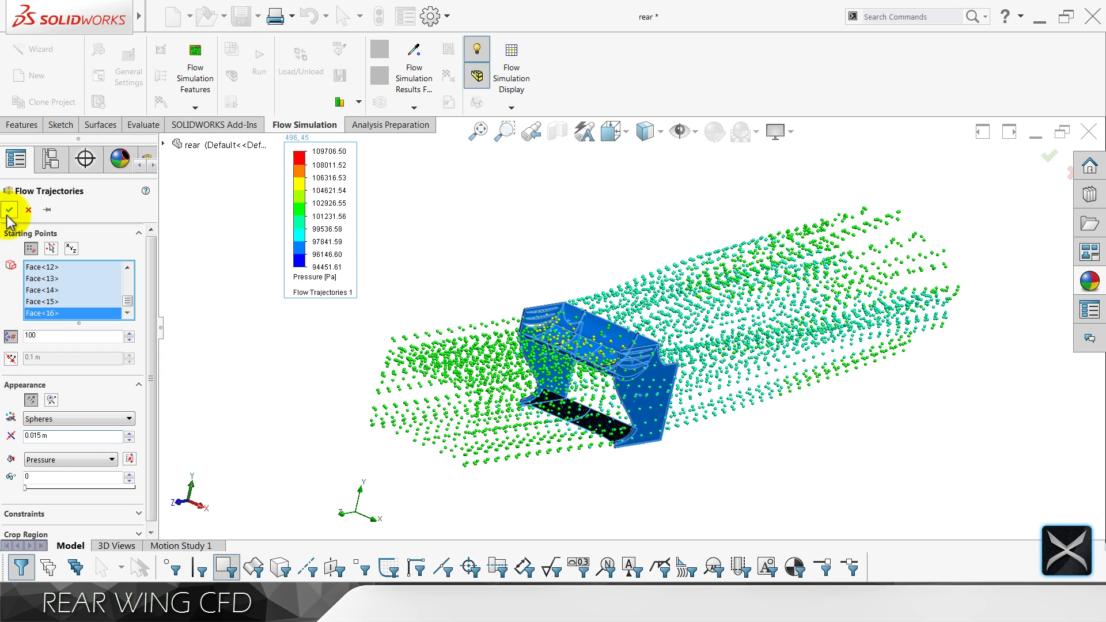
# Examine the pressure-colored spheres around the upper wing elements and end plates from close up and from several angles.
pyautogui.scroll(-3, 646, 412)
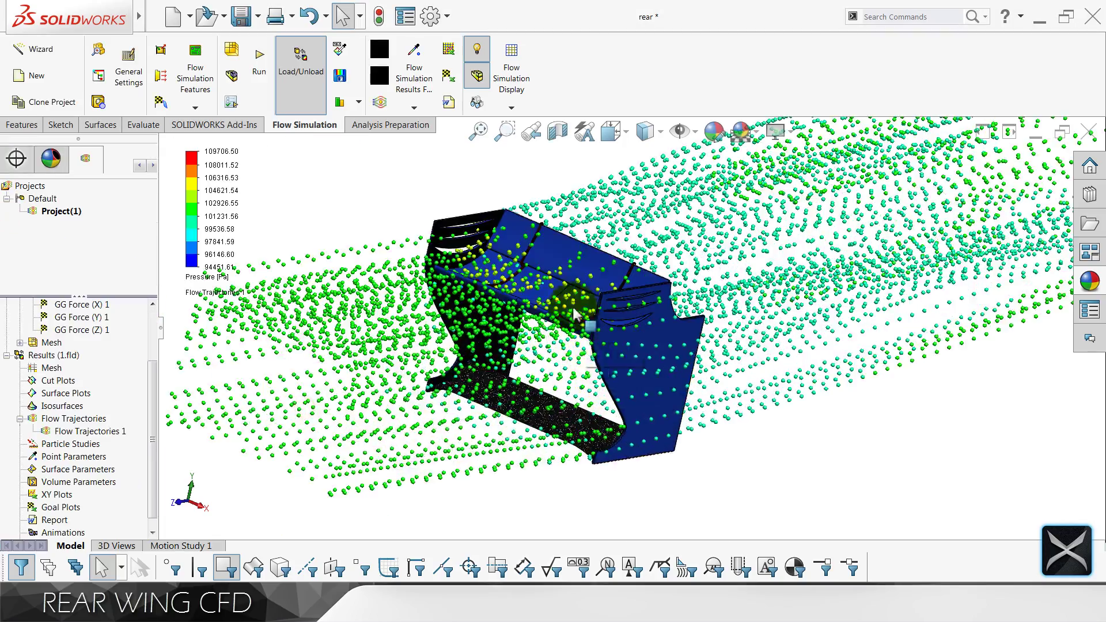
pyautogui.moveTo(575, 306); pyautogui.dragTo(432, 339, button='middle')
pyautogui.scroll(-3, 594, 284)
pyautogui.scroll(-3, 395, 321)
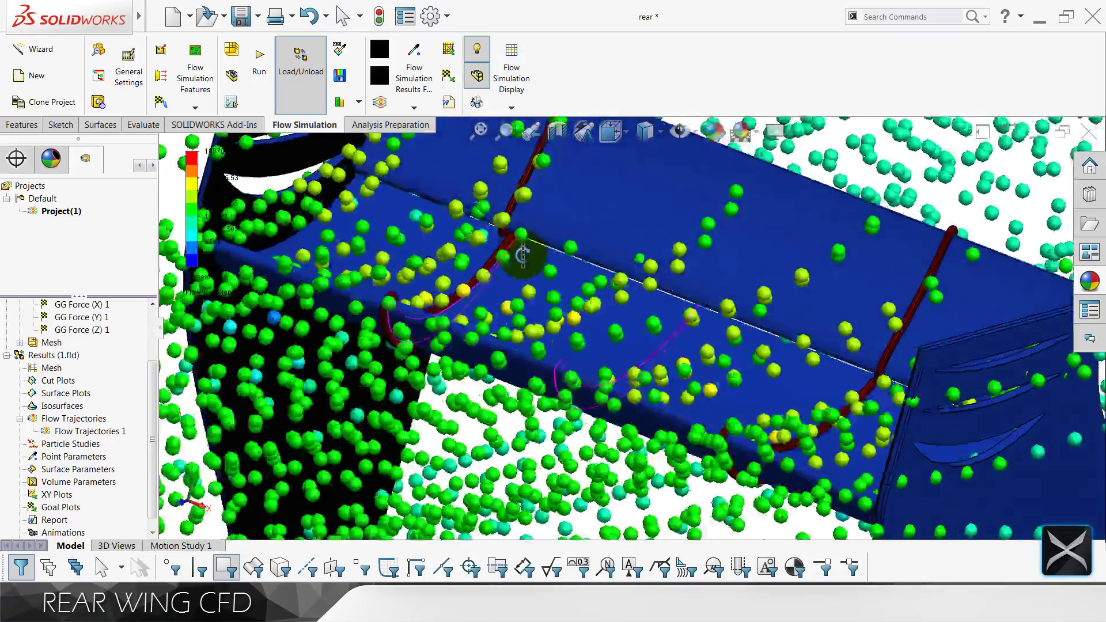
pyautogui.moveTo(522, 256); pyautogui.dragTo(500, 490, button='middle')
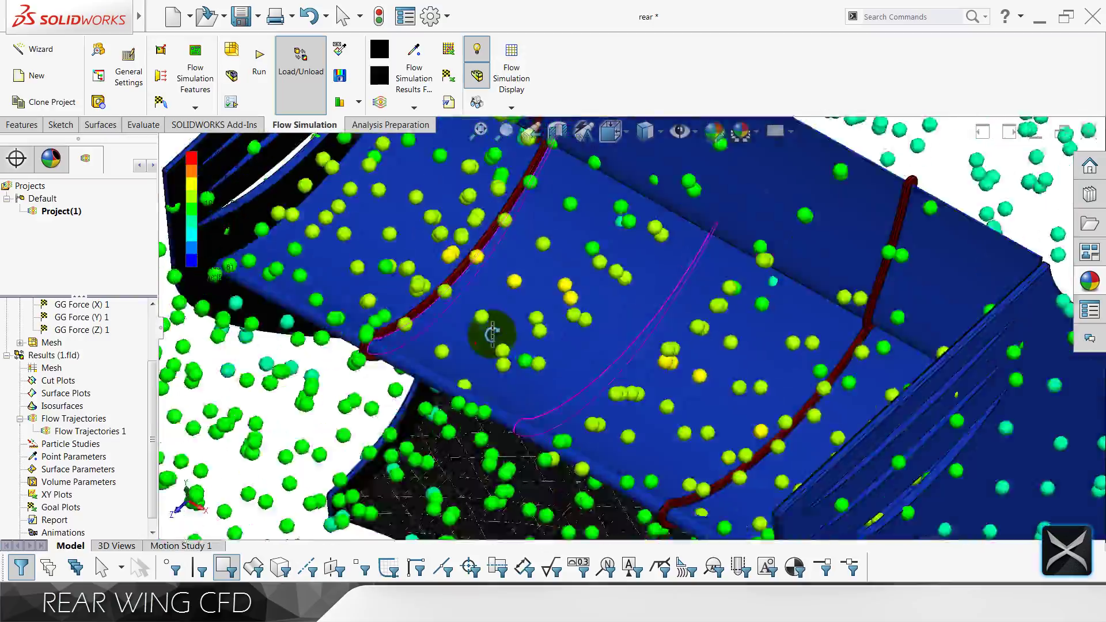
pyautogui.moveTo(498, 264); pyautogui.dragTo(474, 314, button='middle')
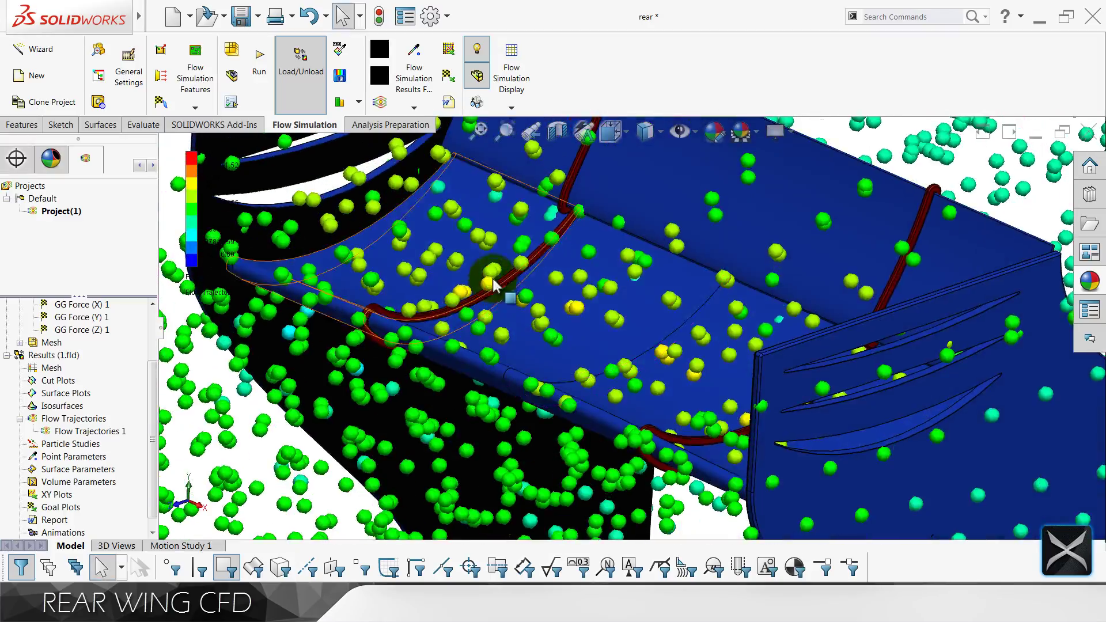
pyautogui.moveTo(495, 343); pyautogui.dragTo(710, 327, button='middle')
pyautogui.moveTo(758, 287); pyautogui.dragTo(753, 217, button='middle')
pyautogui.scroll(-4, 781, 326)
pyautogui.scroll(-2, 664, 323)
pyautogui.scroll(4, 664, 323)
pyautogui.scroll(5, 735, 265)
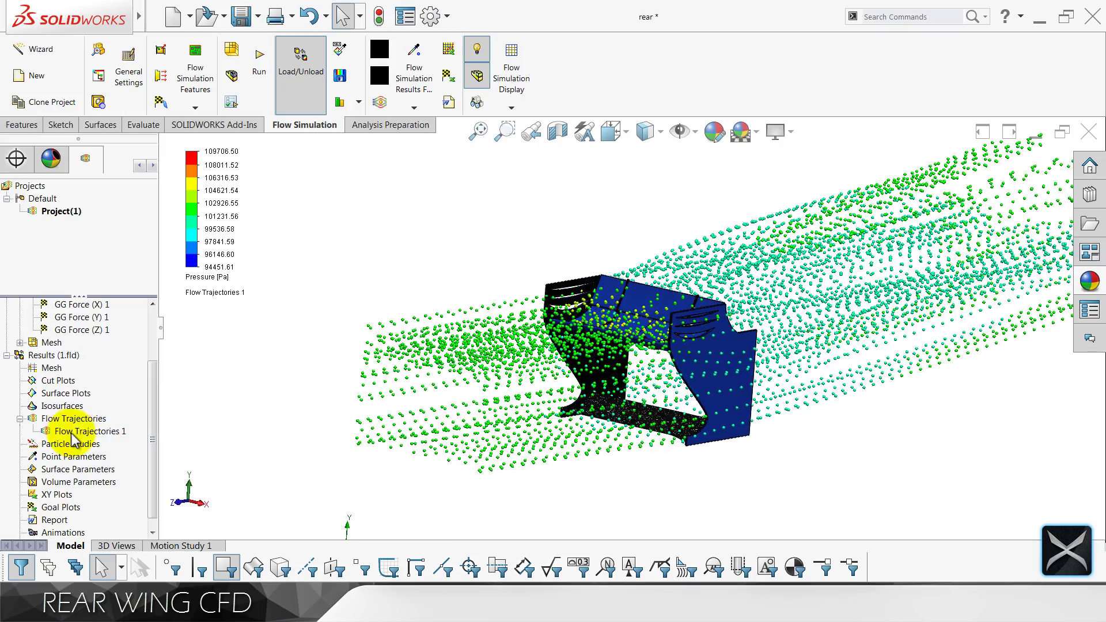
# Play the animation of Flow Trajectories 1 and clear the selection of its highlighted starting faces.
pyautogui.rightClick(72, 433)
pyautogui.click(98, 337)
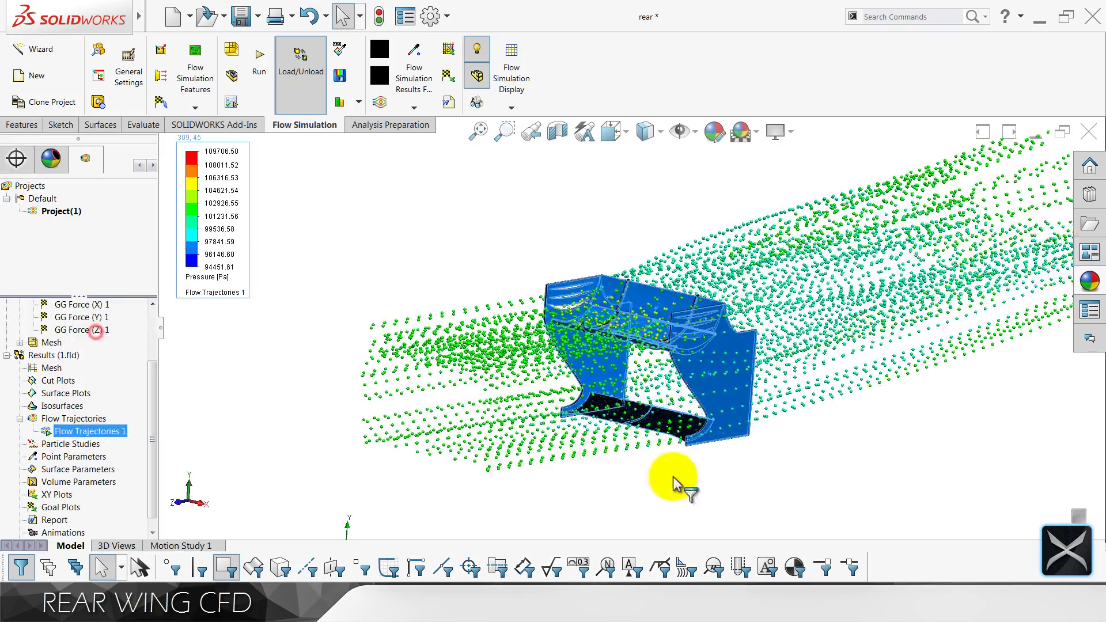
pyautogui.click(704, 479)
# Examine the moving spheres as they pass the upper wing elements and the slotted end plates.
pyautogui.scroll(-4, 645, 317)
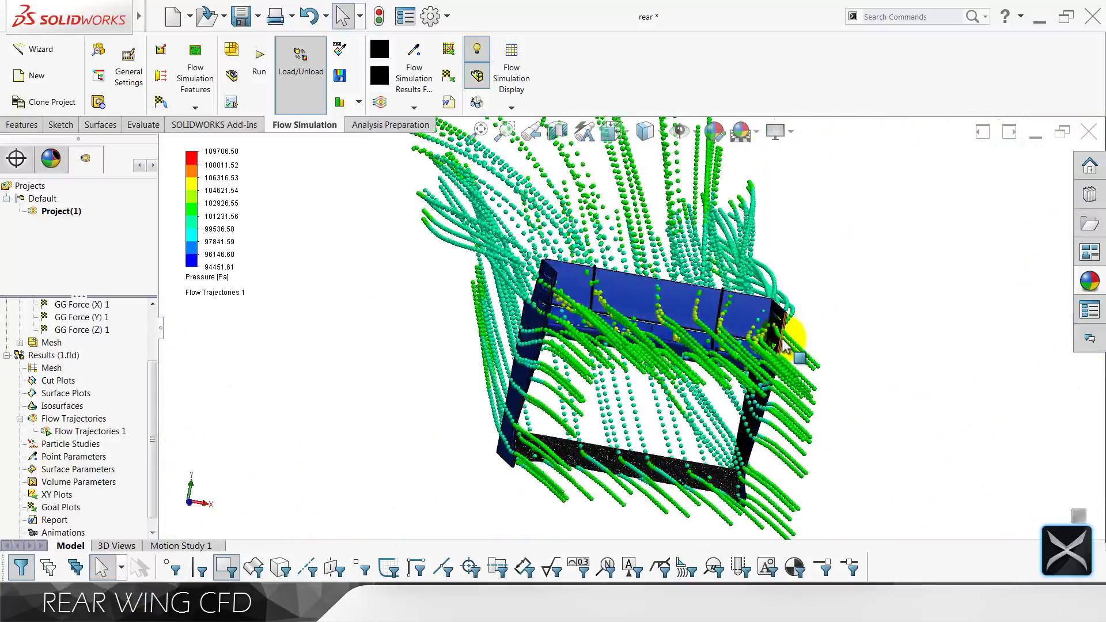
pyautogui.moveTo(783, 345); pyautogui.dragTo(697, 329, button='middle')
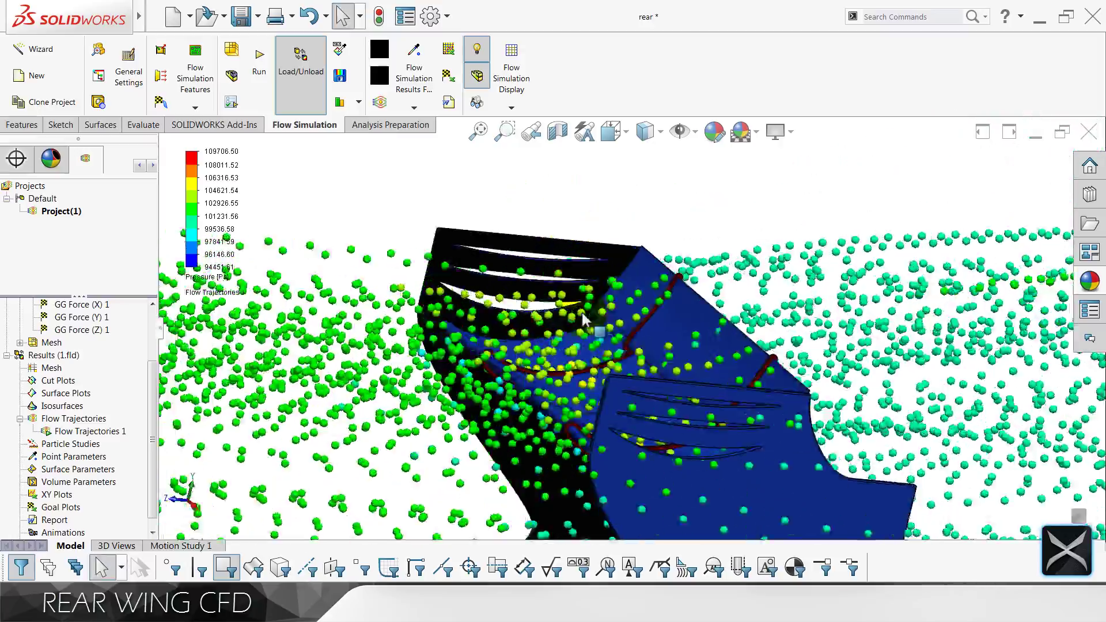
pyautogui.scroll(-5, 576, 335)
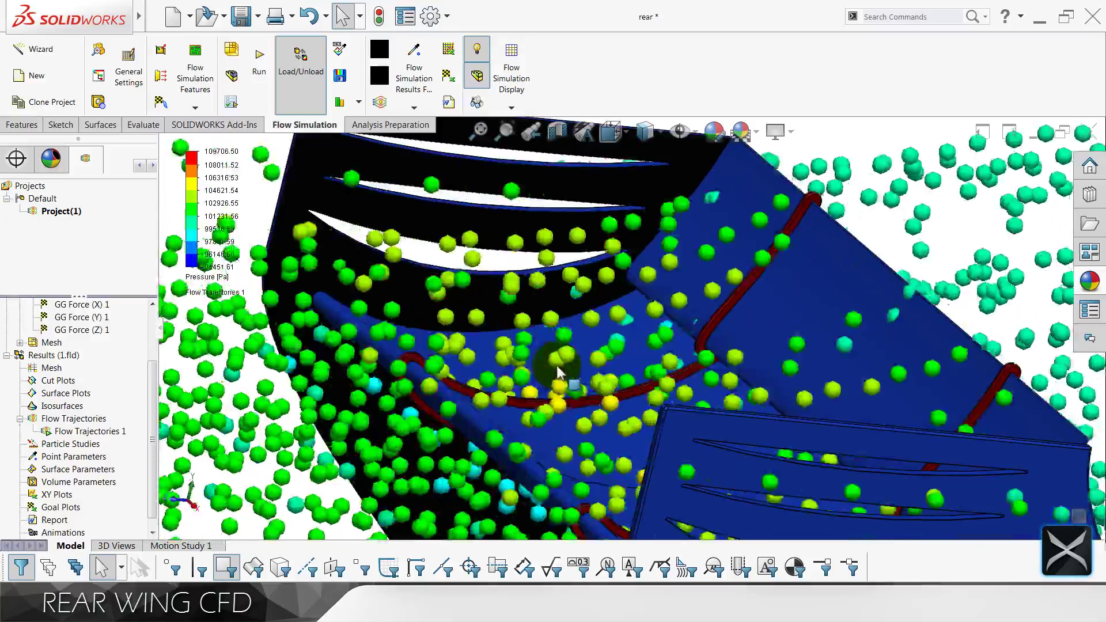
pyautogui.scroll(1, 557, 369)
pyautogui.moveTo(553, 369); pyautogui.dragTo(519, 372, button='middle')
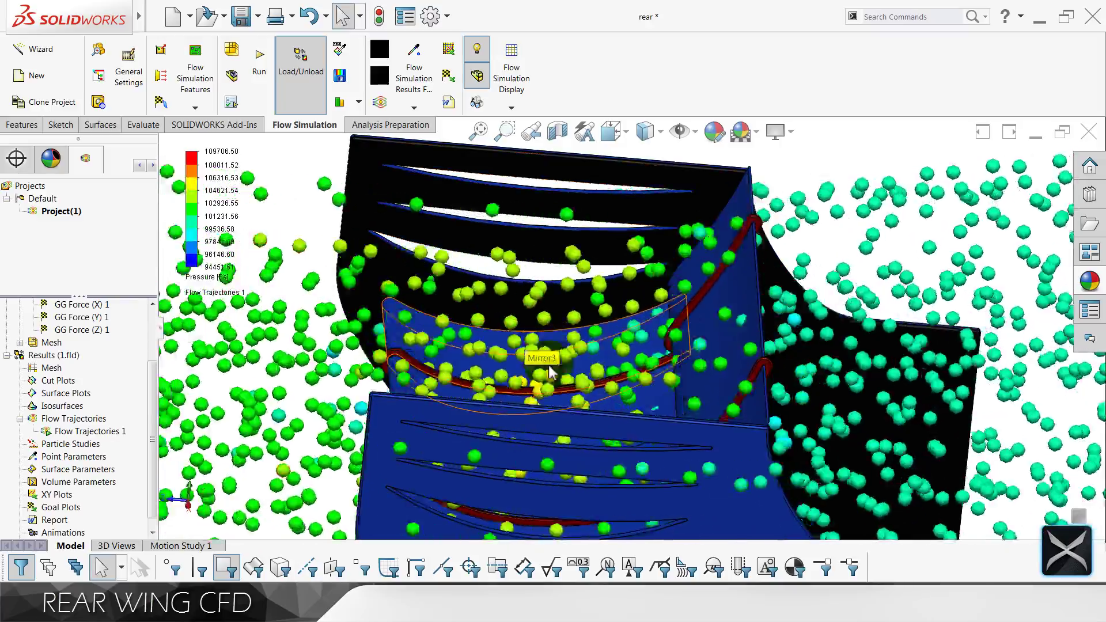
pyautogui.moveTo(548, 371); pyautogui.dragTo(821, 347, button='middle')
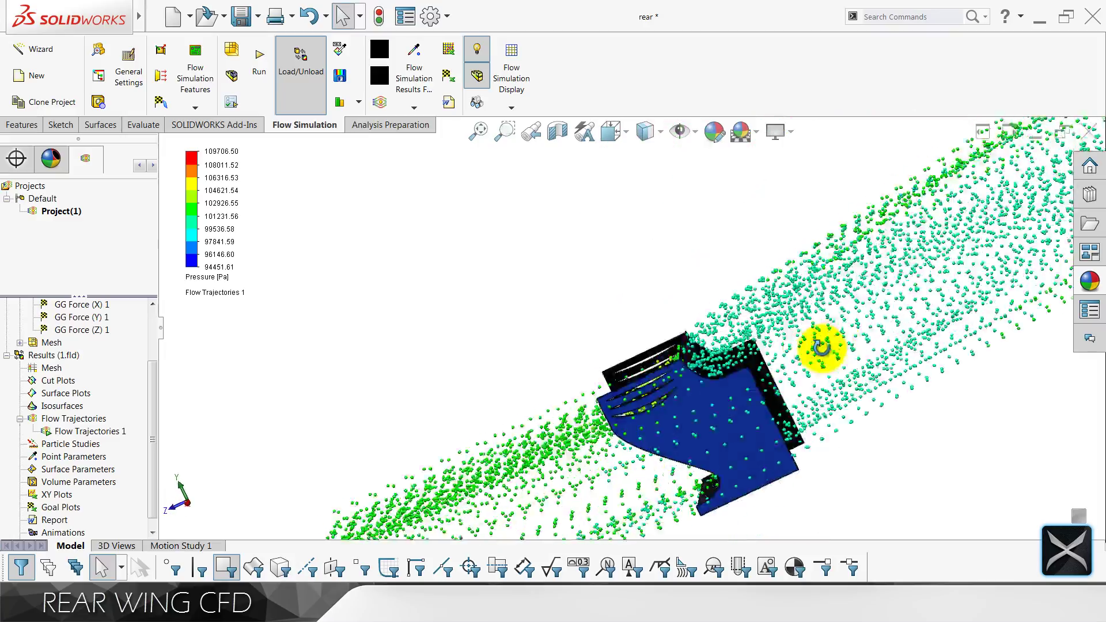
# Switch to the Right view and inspect the animated airflow along the side of the wing.
pyautogui.click(612, 133)
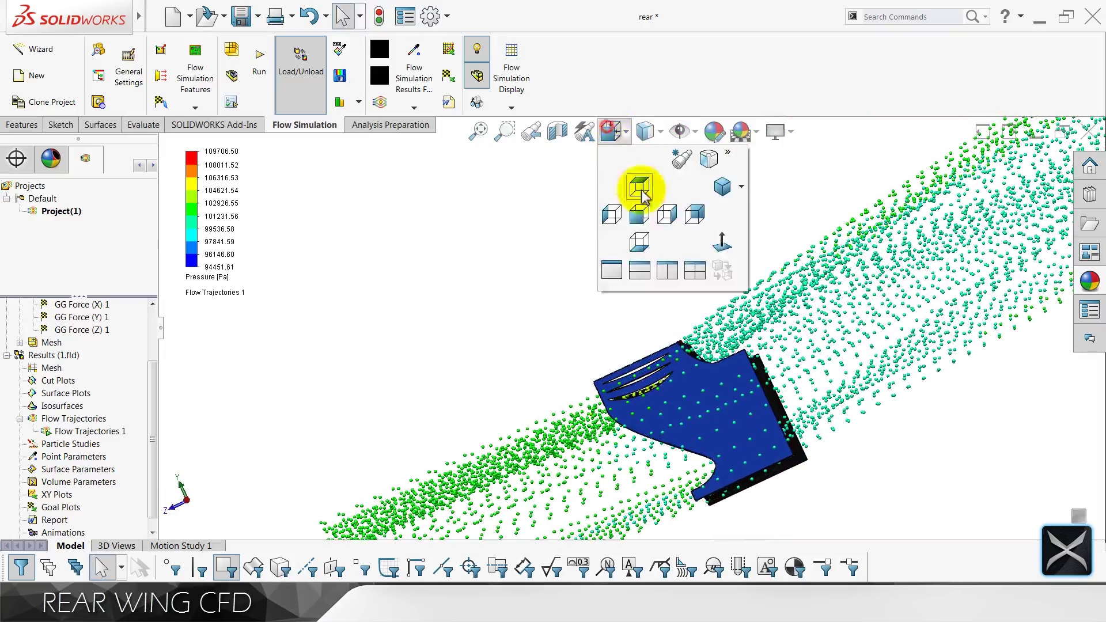
pyautogui.click(667, 209)
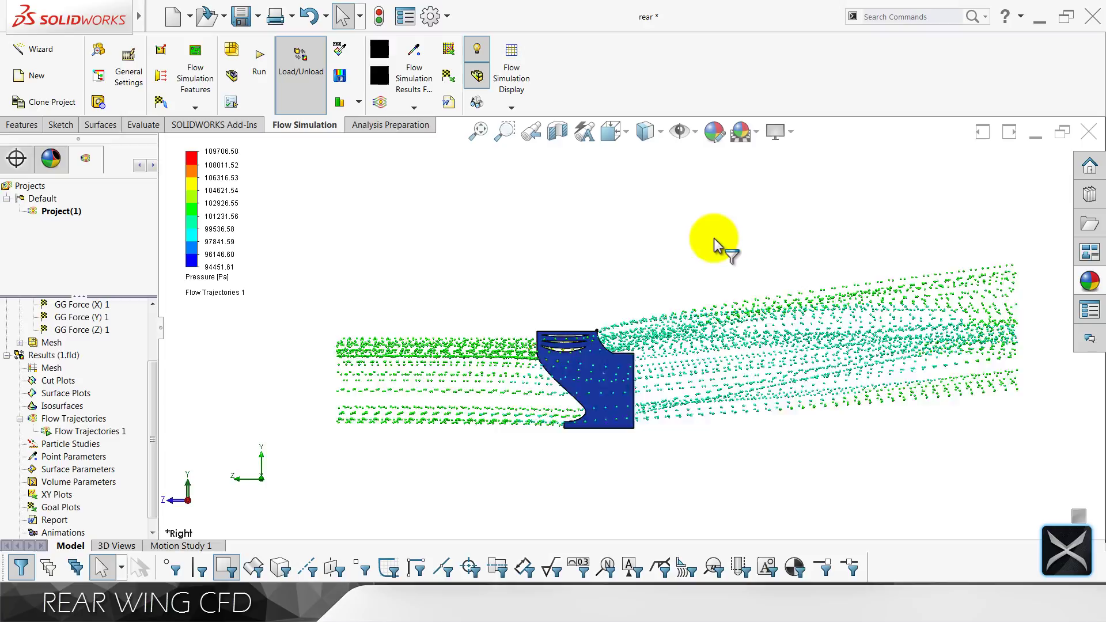
pyautogui.scroll(-3, 617, 355)
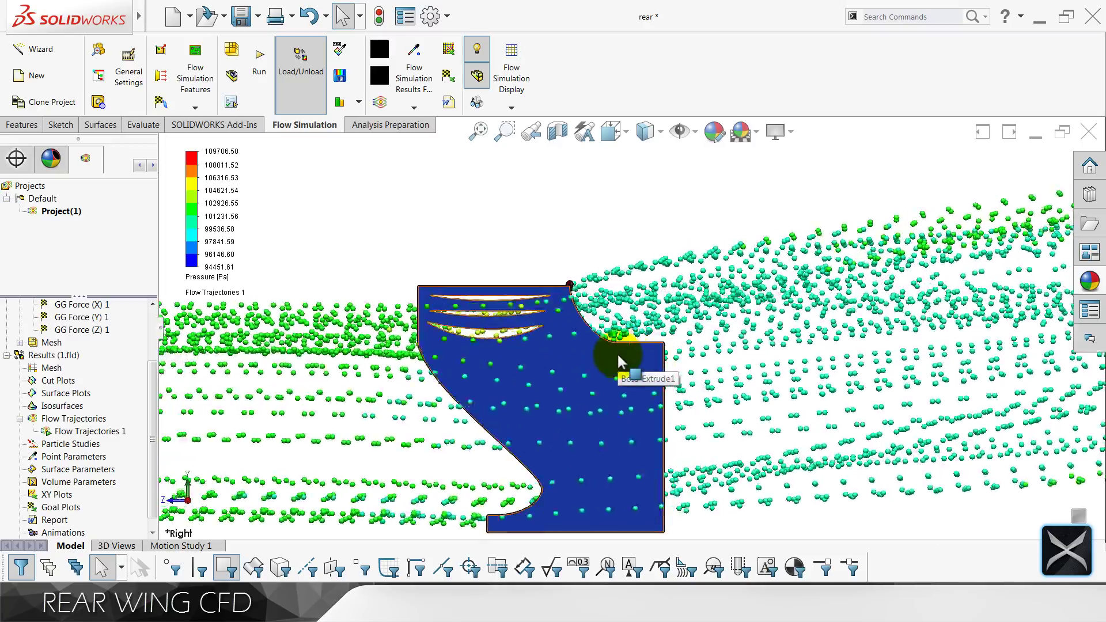
pyautogui.scroll(4, 684, 259)
pyautogui.scroll(-3, 603, 326)
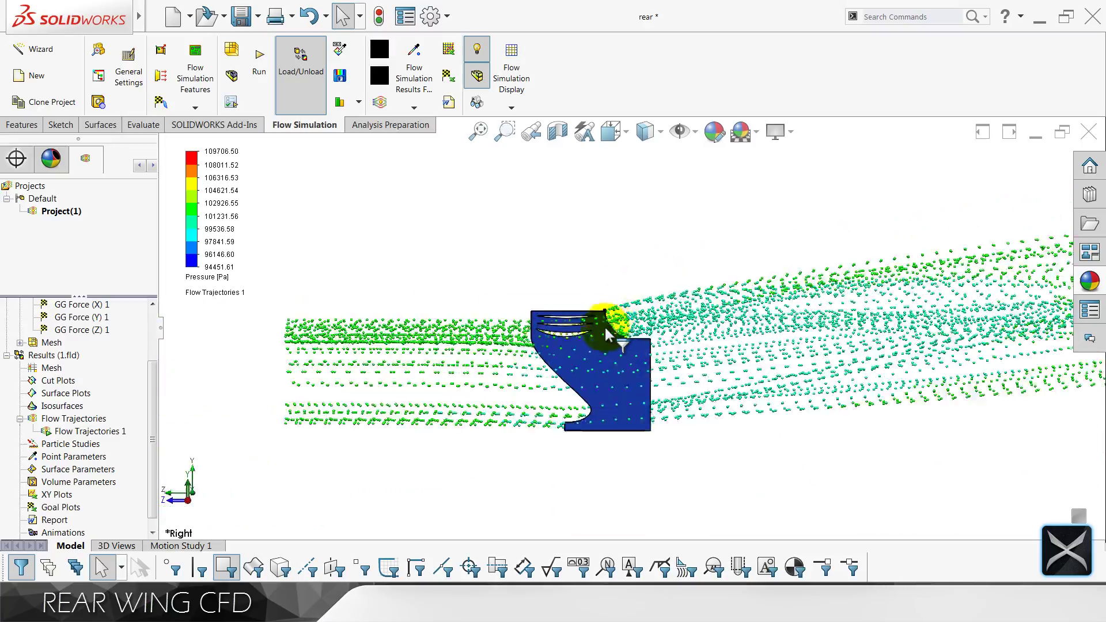
# Switch to the Front view and inspect how the animated trajectories spread above and beside the wing.
pyautogui.click(611, 131)
pyautogui.click(613, 210)
pyautogui.scroll(5, 645, 245)
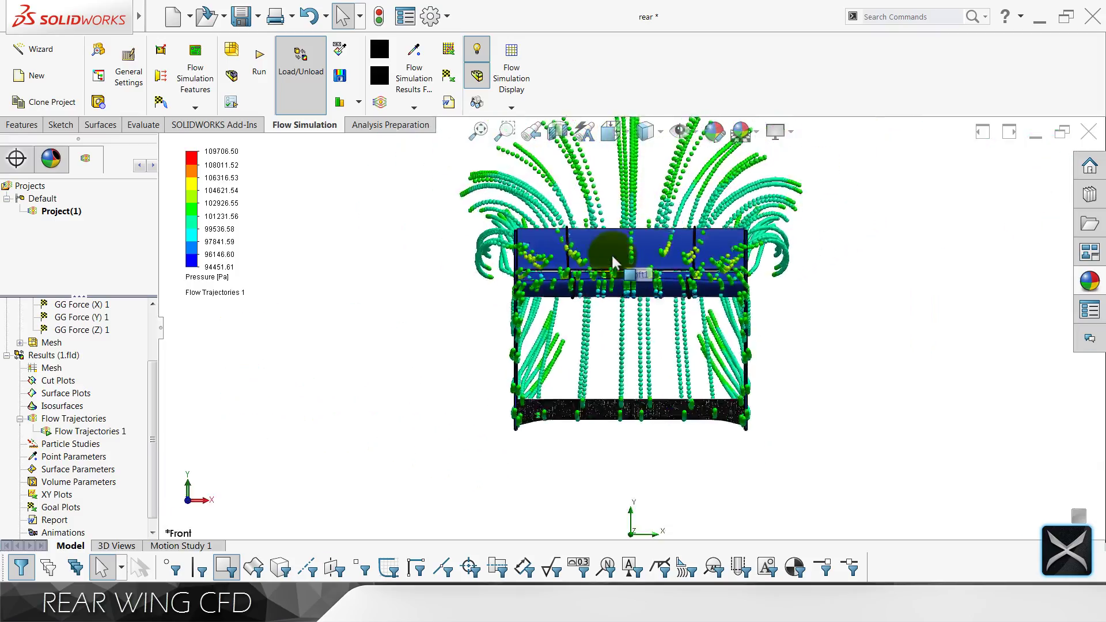
pyautogui.scroll(-2, 651, 394)
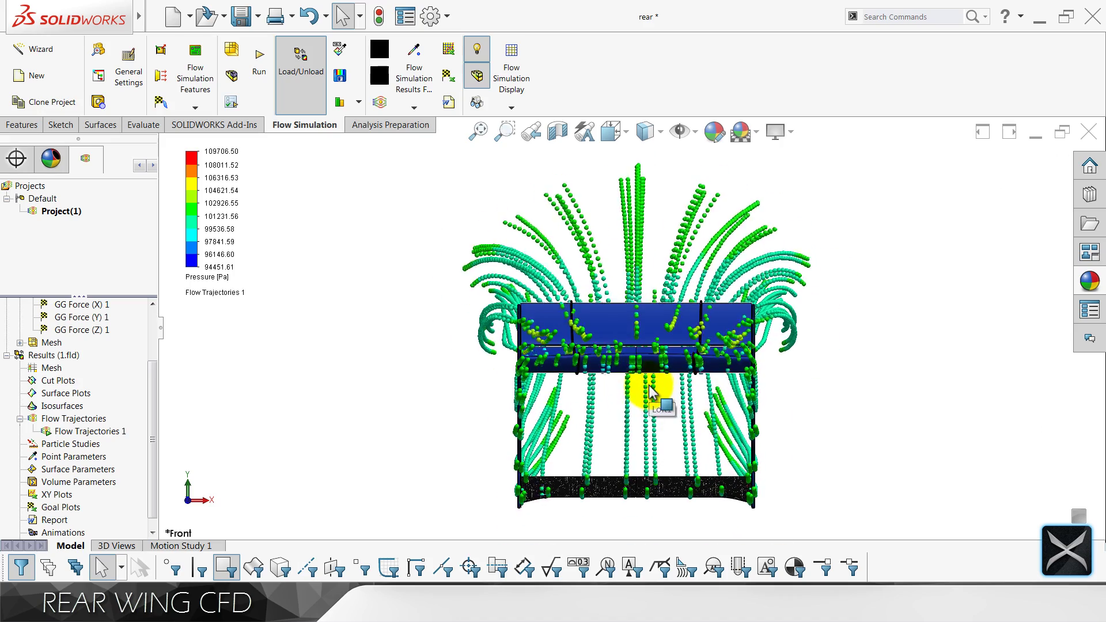
pyautogui.scroll(-1, 650, 405)
pyautogui.scroll(2, 650, 329)
pyautogui.scroll(-1, 647, 259)
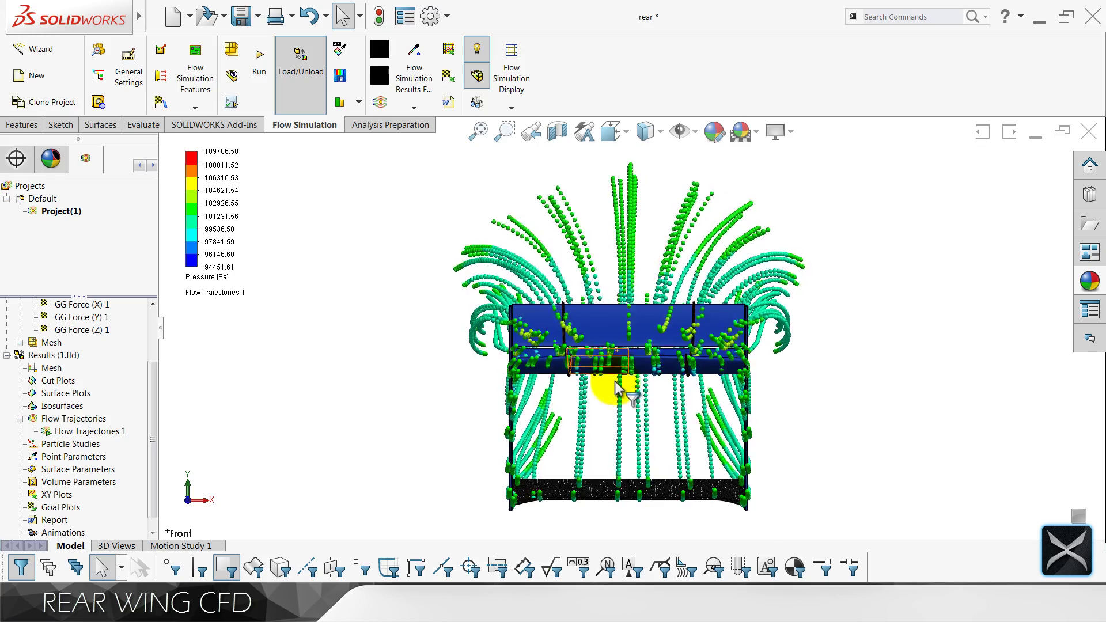
pyautogui.scroll(-1, 617, 389)
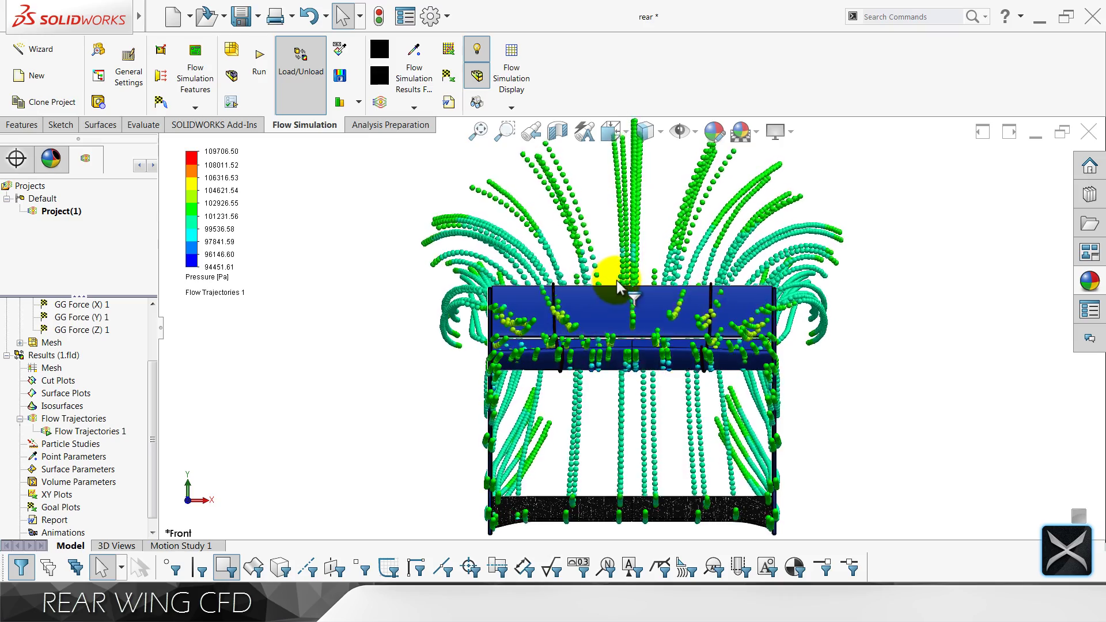
# Switch to the Top view and inspect the animated airflow over the upper wing elements up close.
pyautogui.click(611, 131)
pyautogui.click(638, 184)
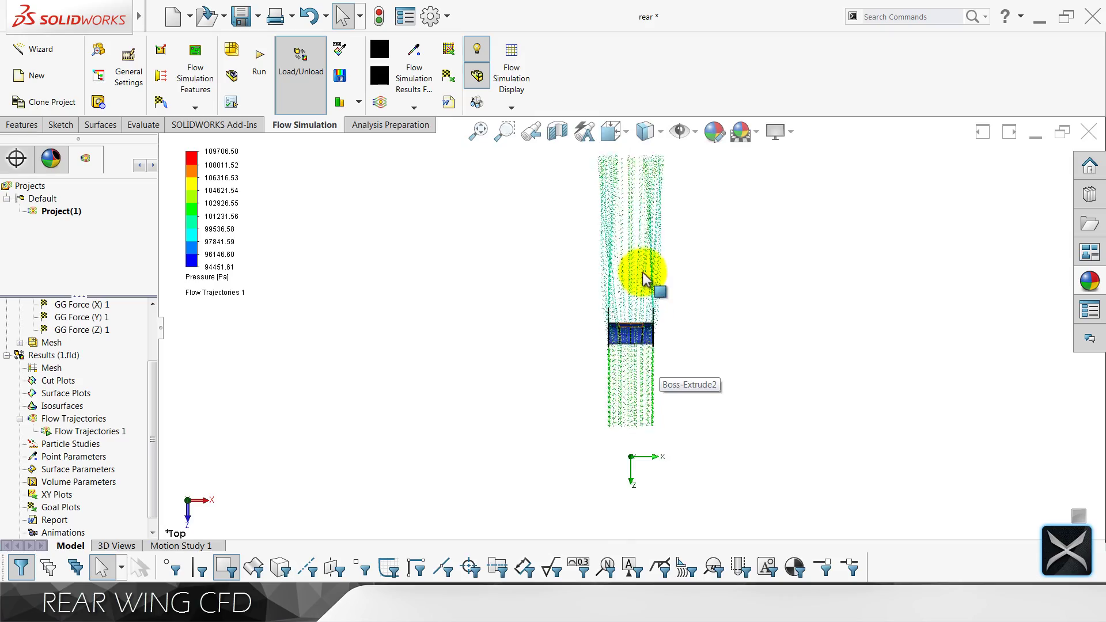
pyautogui.scroll(-10, 644, 330)
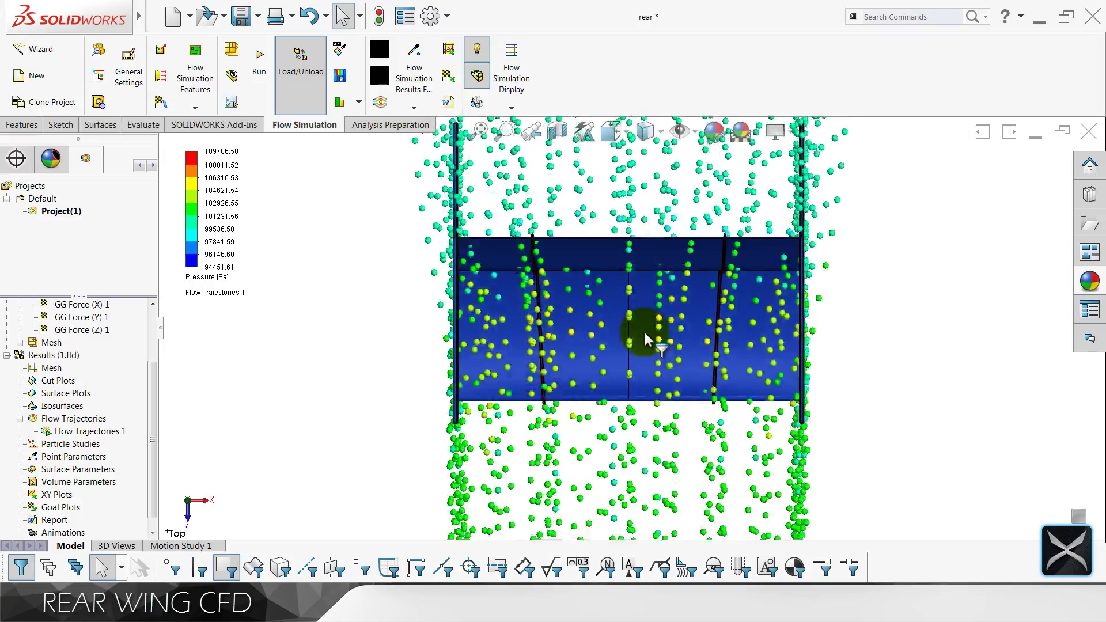
# Examine the animated spheres passing over the curved main element and upper flap from an oblique front view.
pyautogui.moveTo(644, 330); pyautogui.dragTo(672, 233, button='middle')
pyautogui.scroll(-3, 671, 233)
pyautogui.click(663, 285)
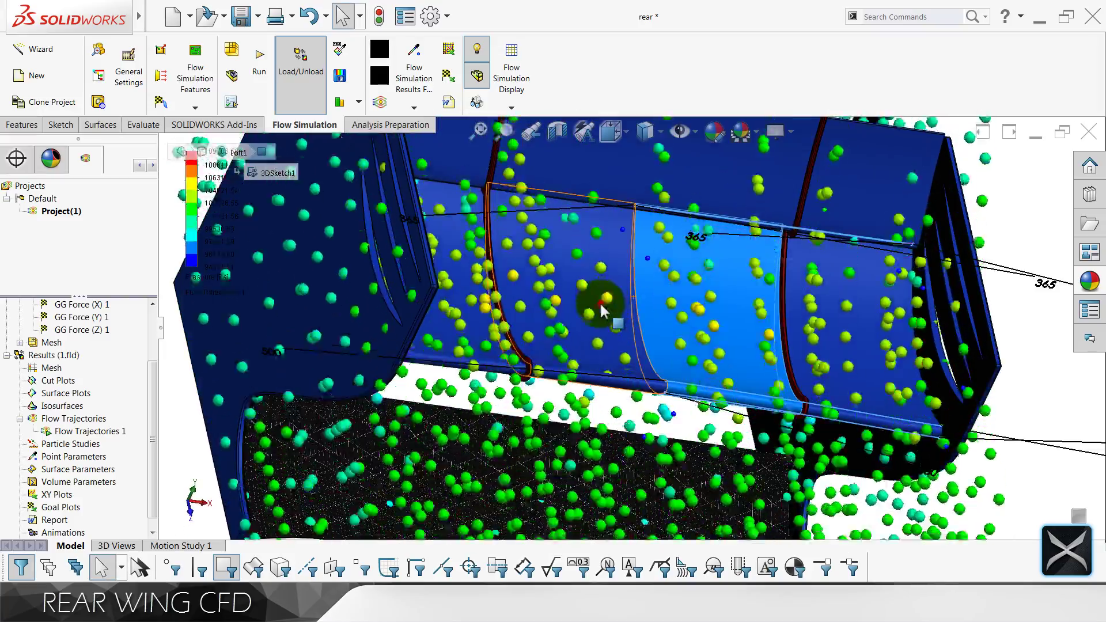
pyautogui.click(601, 305)
pyautogui.scroll(4, 736, 366)
pyautogui.click(866, 295)
pyautogui.scroll(-3, 657, 321)
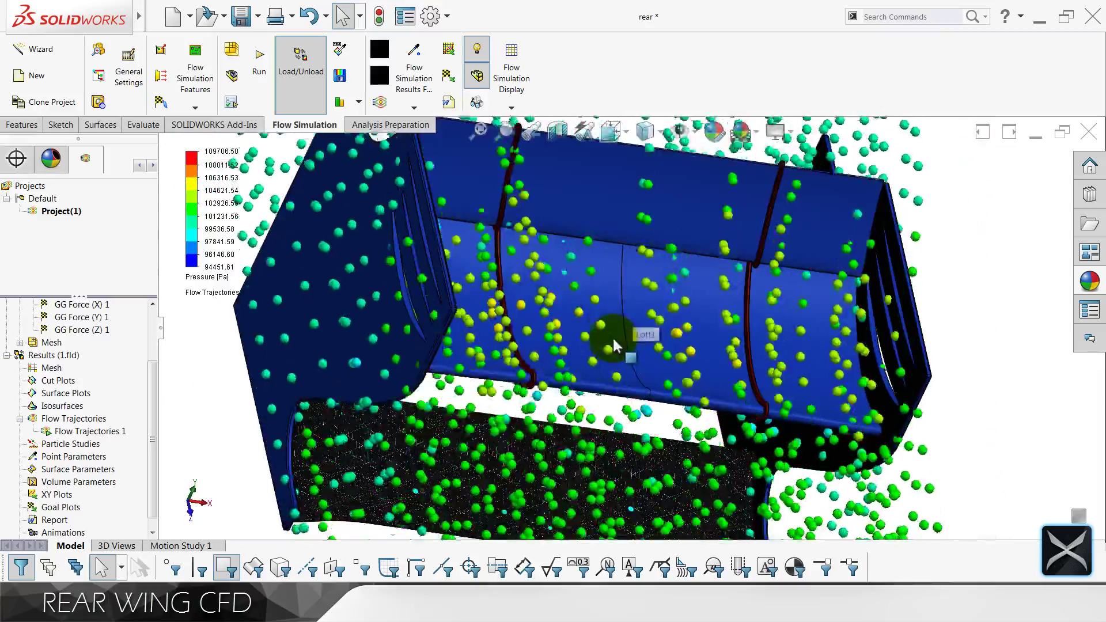
pyautogui.moveTo(615, 346); pyautogui.dragTo(582, 271, button='middle')
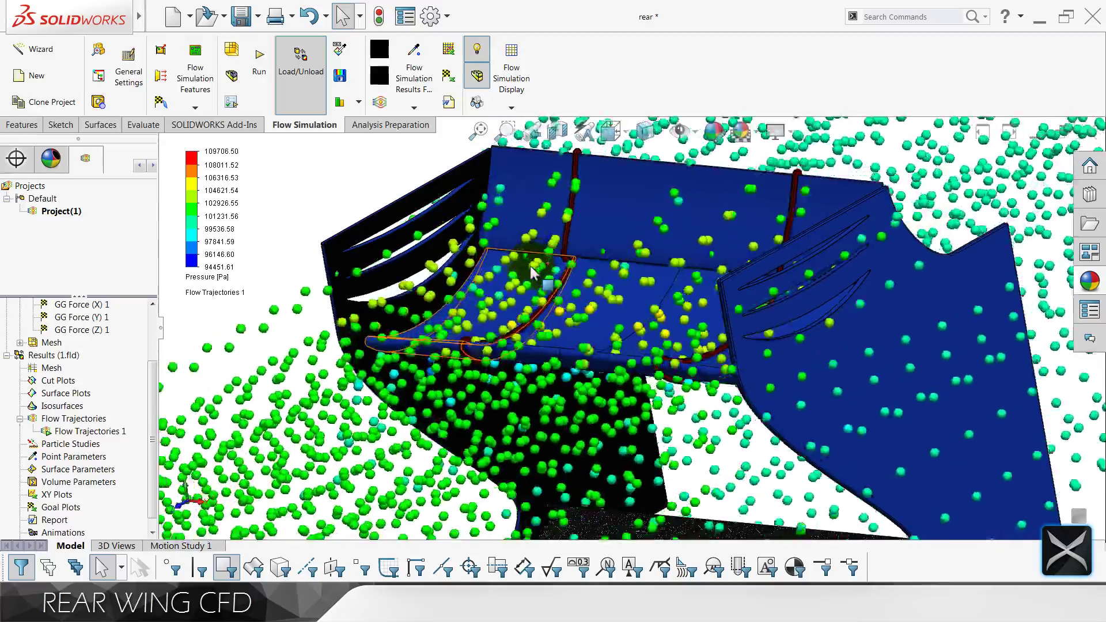
# Inspect how the animated airflow enters between the end plates and leaves over the upper flap.
pyautogui.scroll(-4, 536, 277)
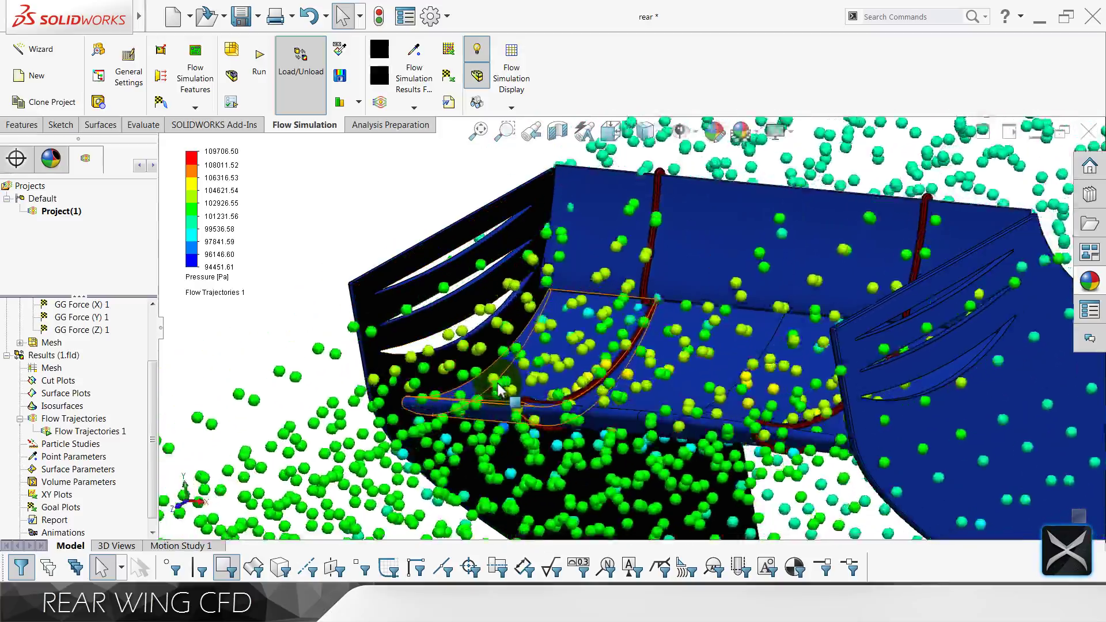
pyautogui.scroll(3, 628, 322)
pyautogui.moveTo(614, 290); pyautogui.dragTo(576, 284, button='middle')
pyautogui.scroll(-1, 577, 284)
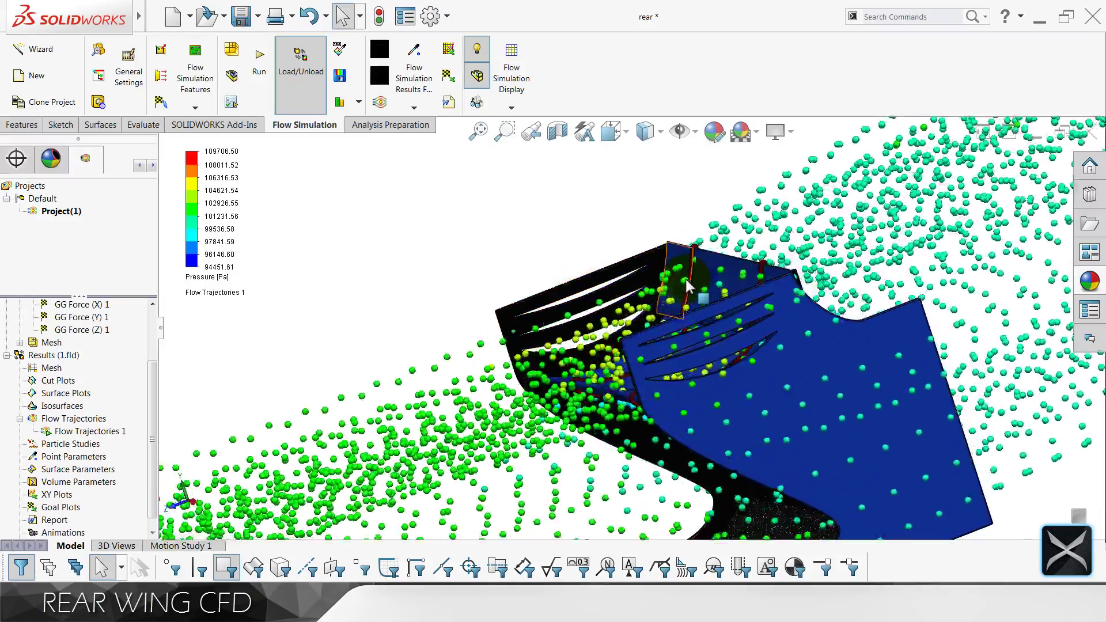
pyautogui.scroll(-5, 688, 286)
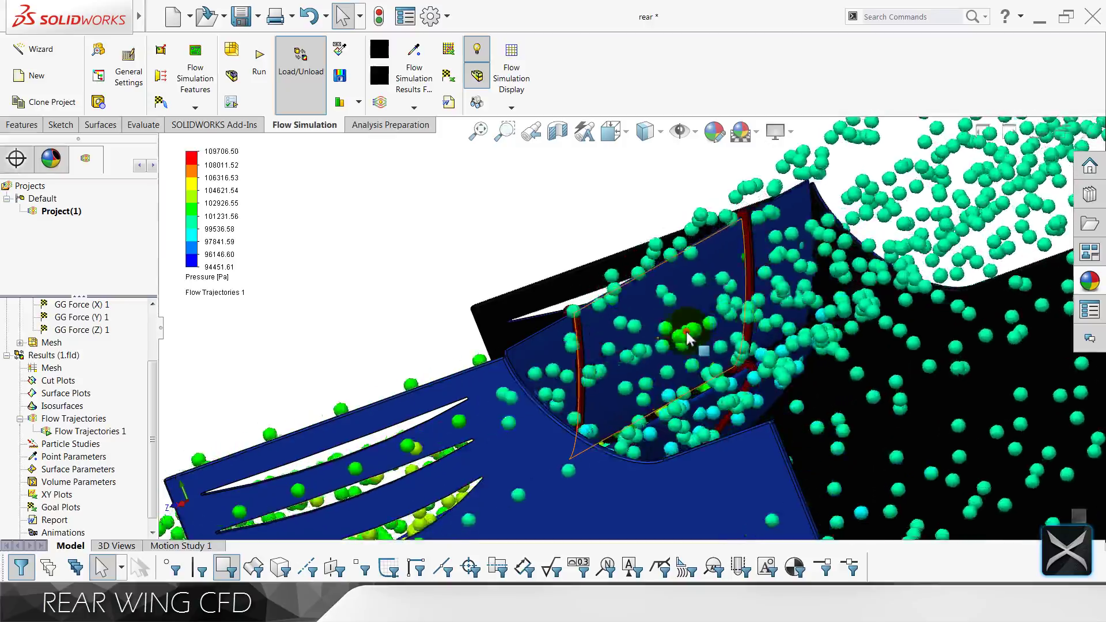
pyautogui.scroll(3, 687, 334)
pyautogui.moveTo(582, 223); pyautogui.dragTo(662, 297, button='middle')
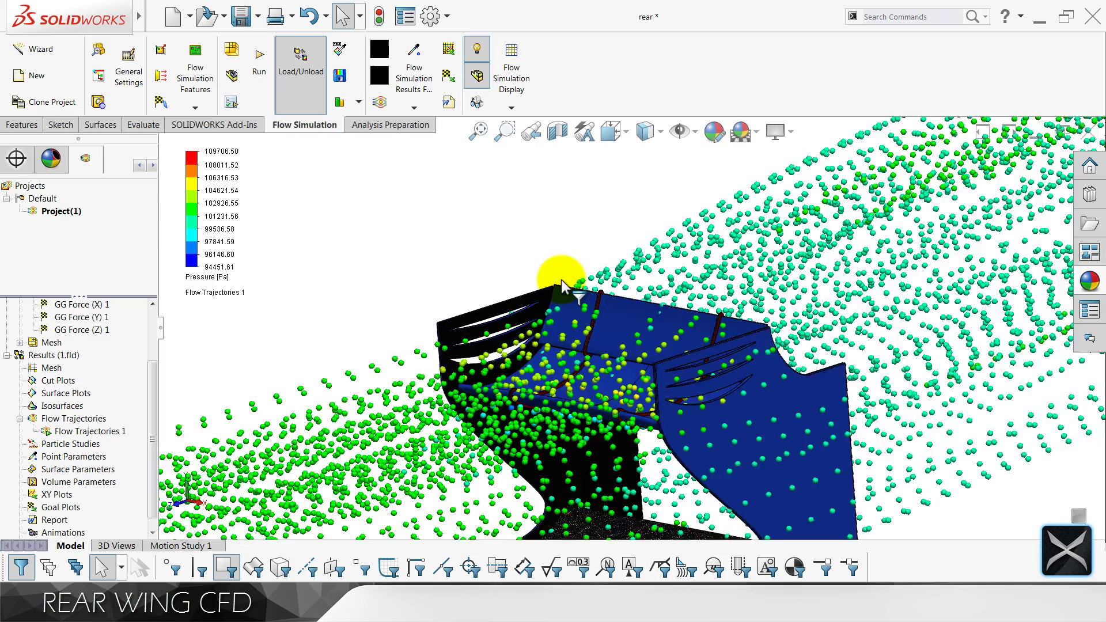
# Examine up close the spheres moving through the end plate slots and past the flap corner.
pyautogui.scroll(-8, 562, 282)
pyautogui.moveTo(571, 344); pyautogui.dragTo(602, 331, button='middle')
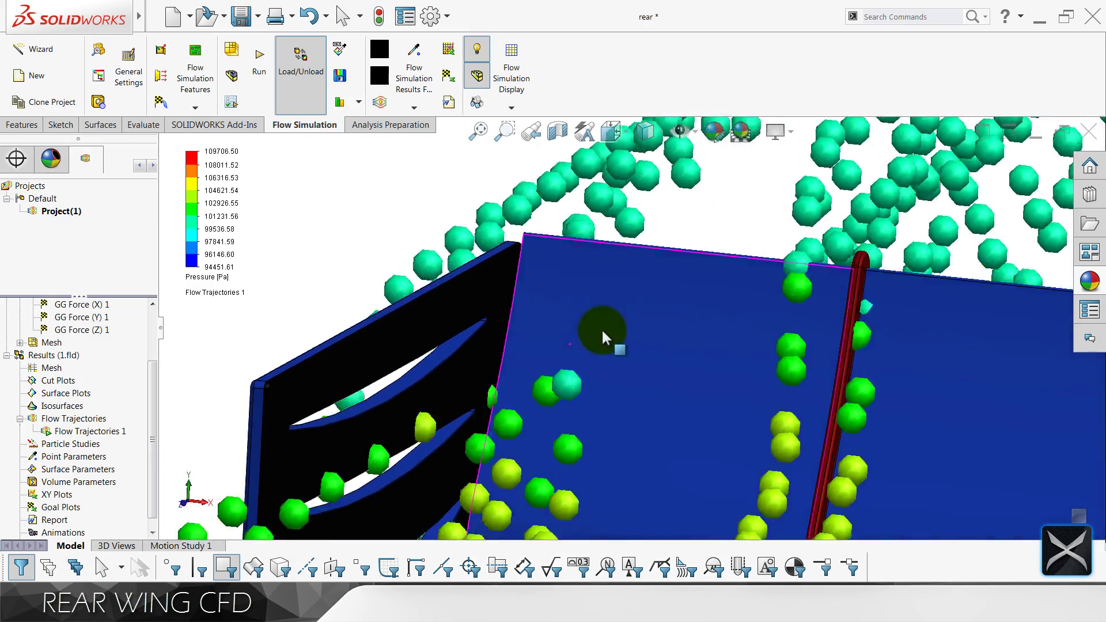
pyautogui.scroll(-3, 569, 323)
pyautogui.scroll(1, 543, 364)
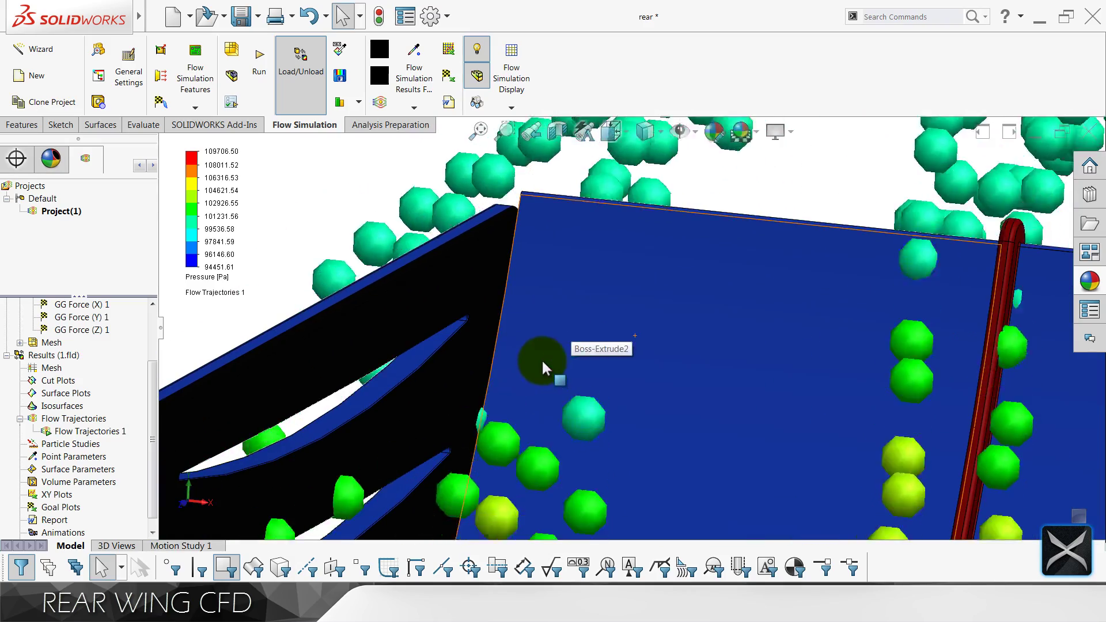
pyautogui.moveTo(562, 348); pyautogui.dragTo(620, 337, button='middle')
pyautogui.scroll(3, 604, 326)
pyautogui.scroll(-1, 621, 336)
pyautogui.scroll(-5, 579, 381)
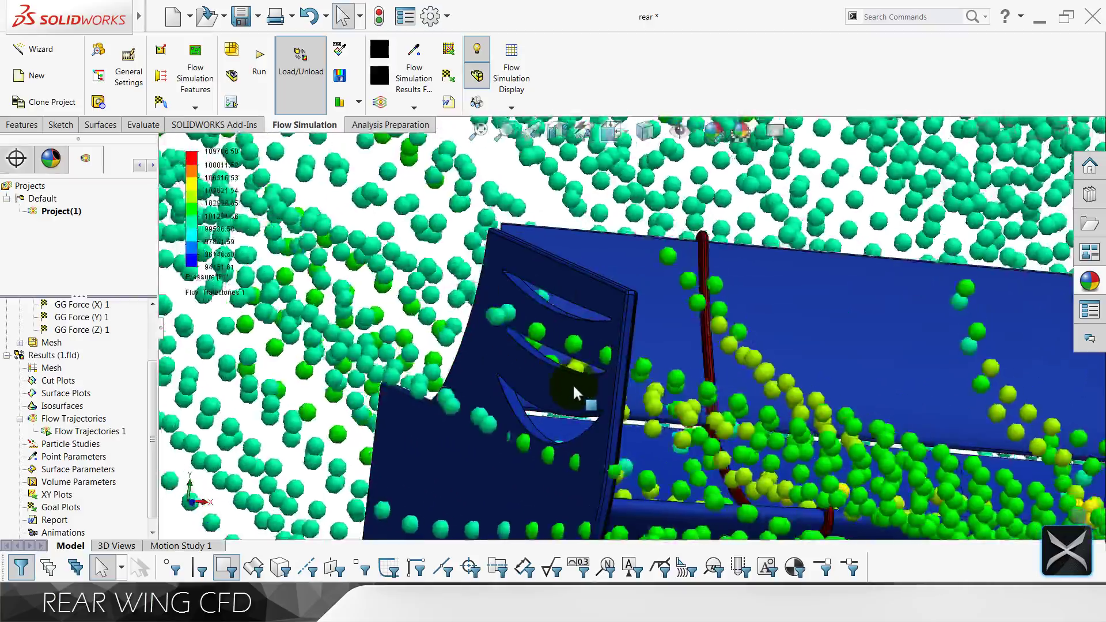
pyautogui.moveTo(572, 386); pyautogui.dragTo(512, 392, button='middle')
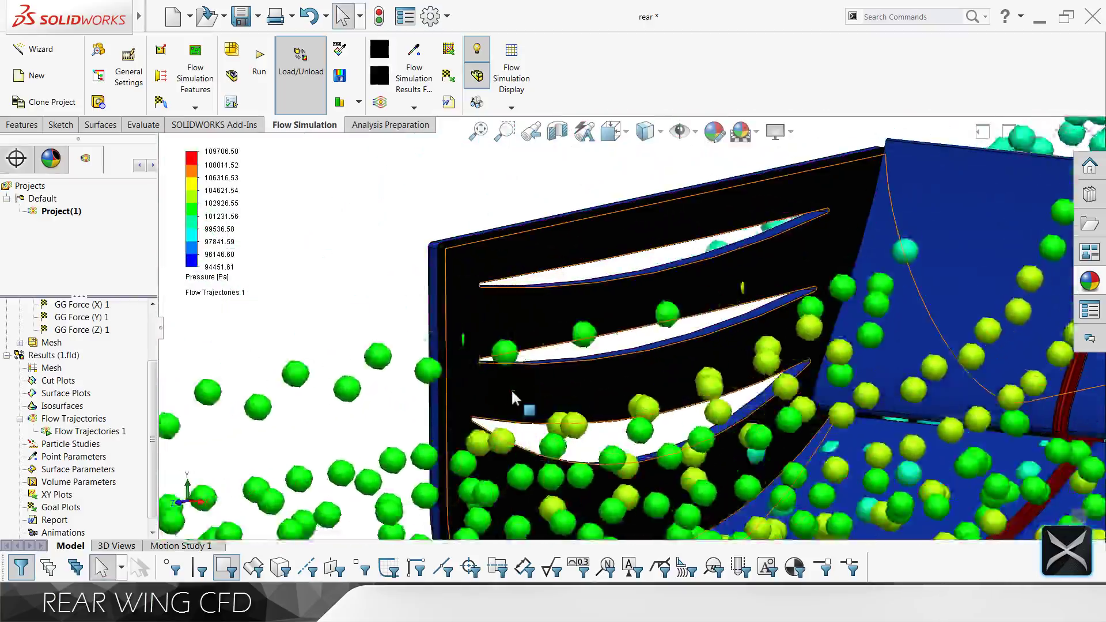
# Inspect the full extent of the flow trajectories ahead of and behind the wing from oblique and side angles.
pyautogui.scroll(6, 514, 392)
pyautogui.scroll(3, 644, 381)
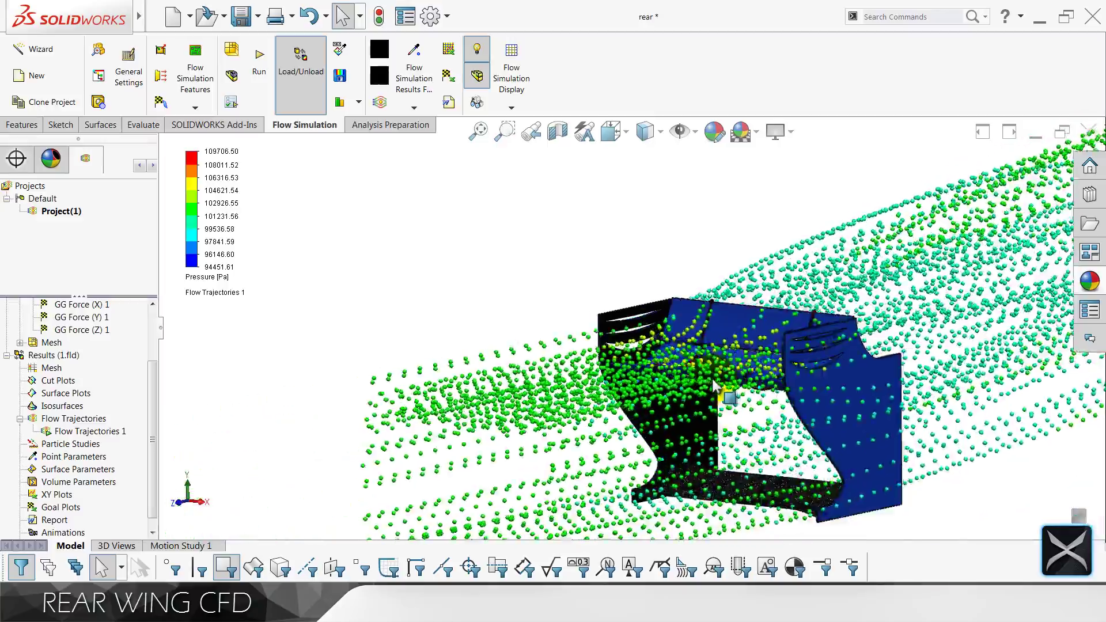
pyautogui.scroll(-4, 721, 389)
pyautogui.scroll(7, 694, 370)
pyautogui.moveTo(713, 334); pyautogui.dragTo(721, 403, button='middle')
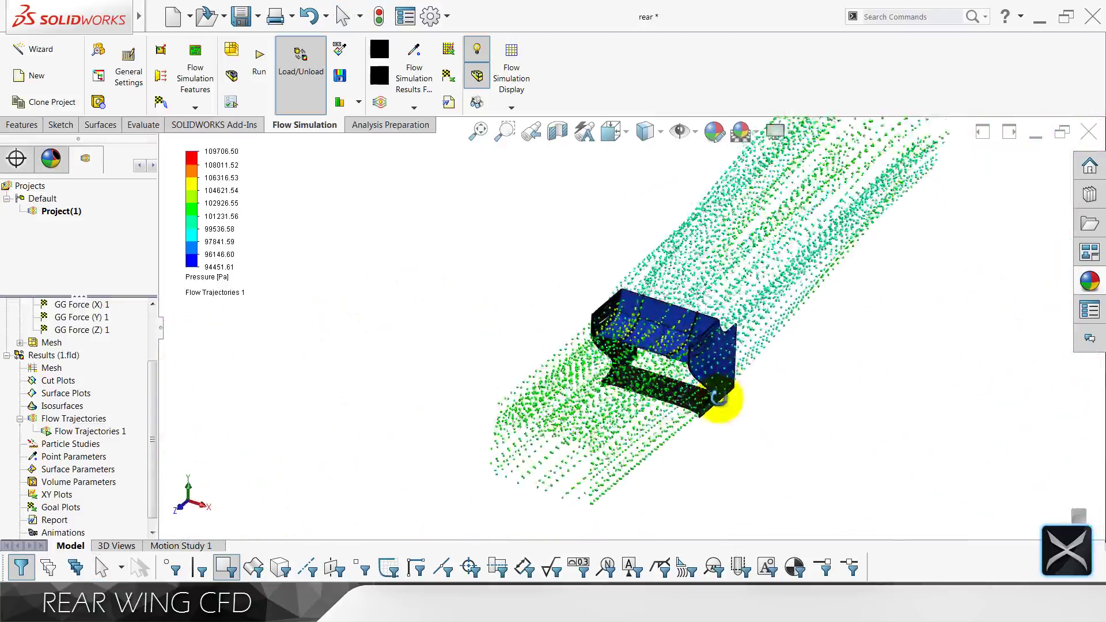
pyautogui.scroll(-8, 694, 340)
pyautogui.moveTo(672, 361); pyautogui.dragTo(469, 302, button='middle')
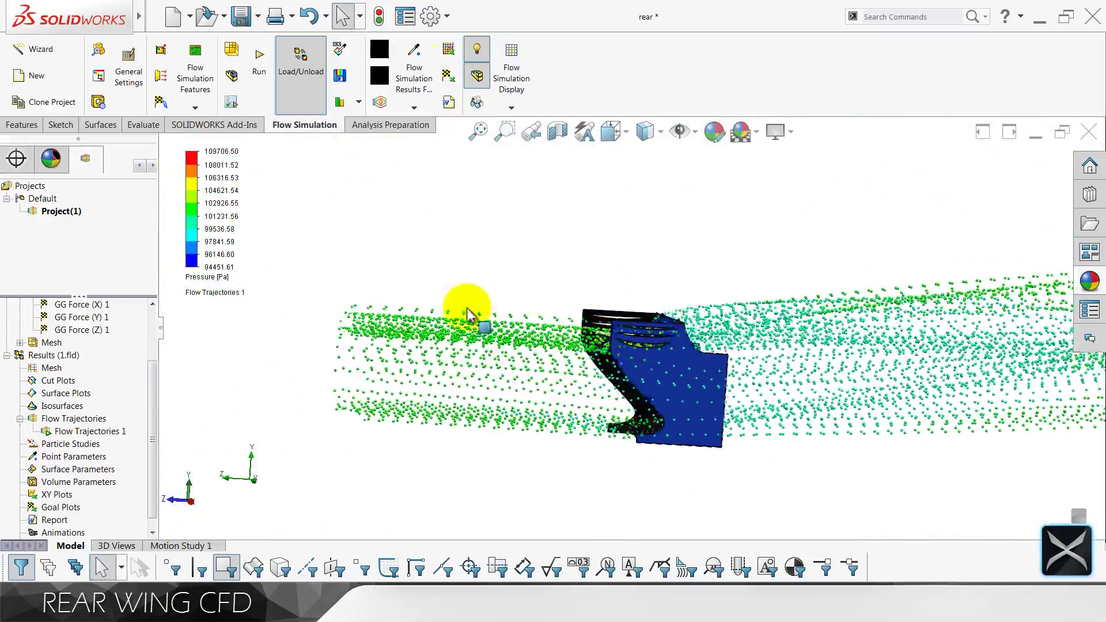
# Stop the animation of Flow Trajectories 1 and hide the trajectories.
pyautogui.rightClick(80, 431)
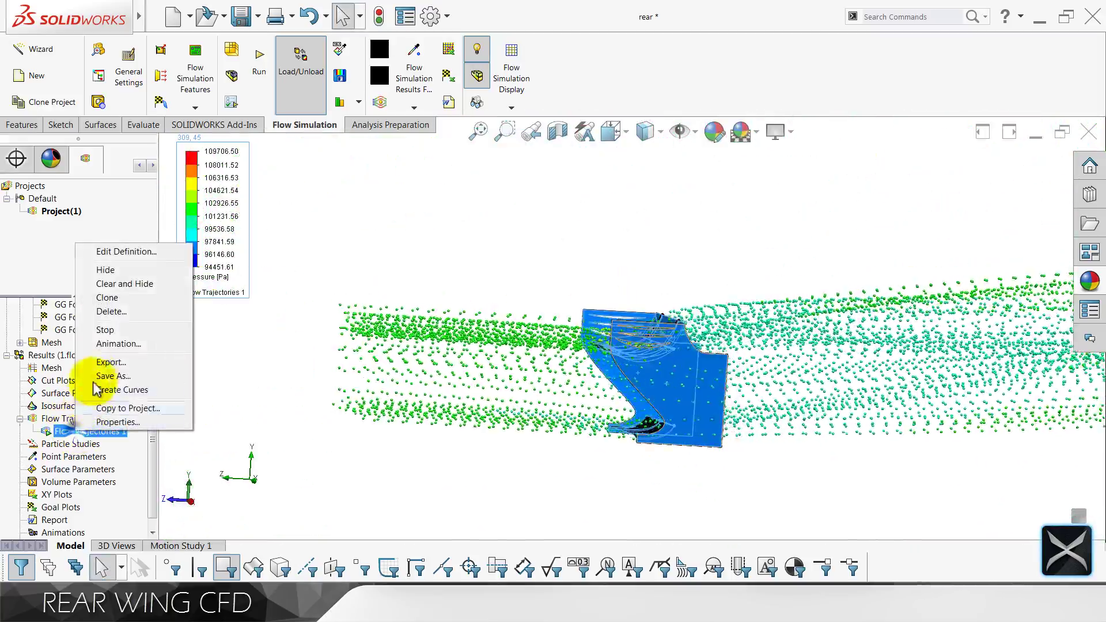
pyautogui.click(98, 329)
pyautogui.moveTo(373, 273); pyautogui.dragTo(672, 296, button='middle')
pyautogui.rightClick(86, 431)
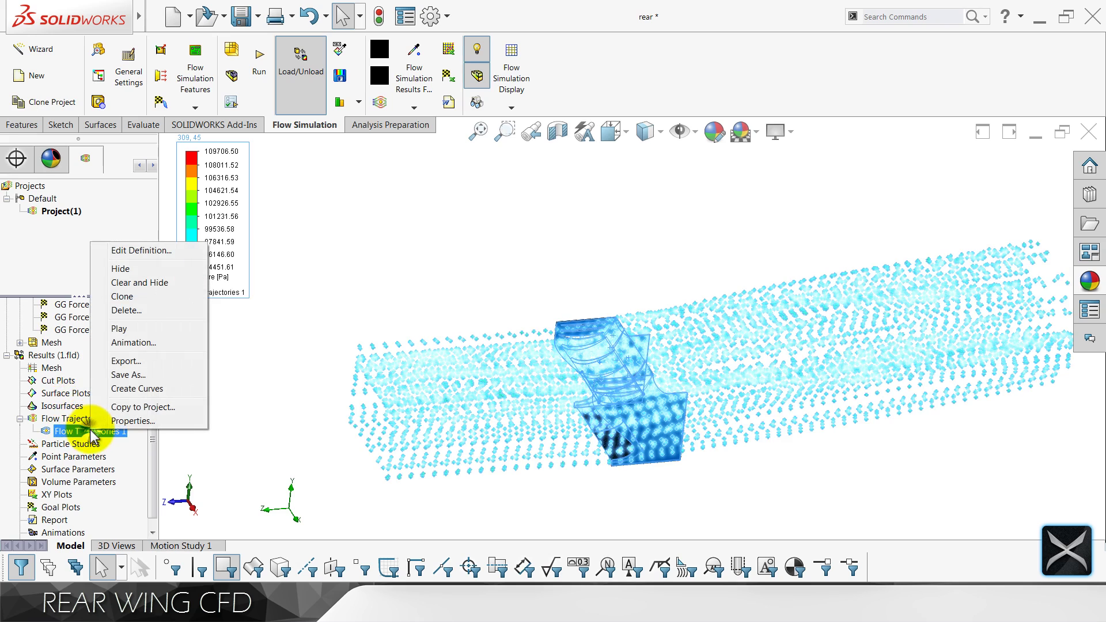
pyautogui.click(119, 269)
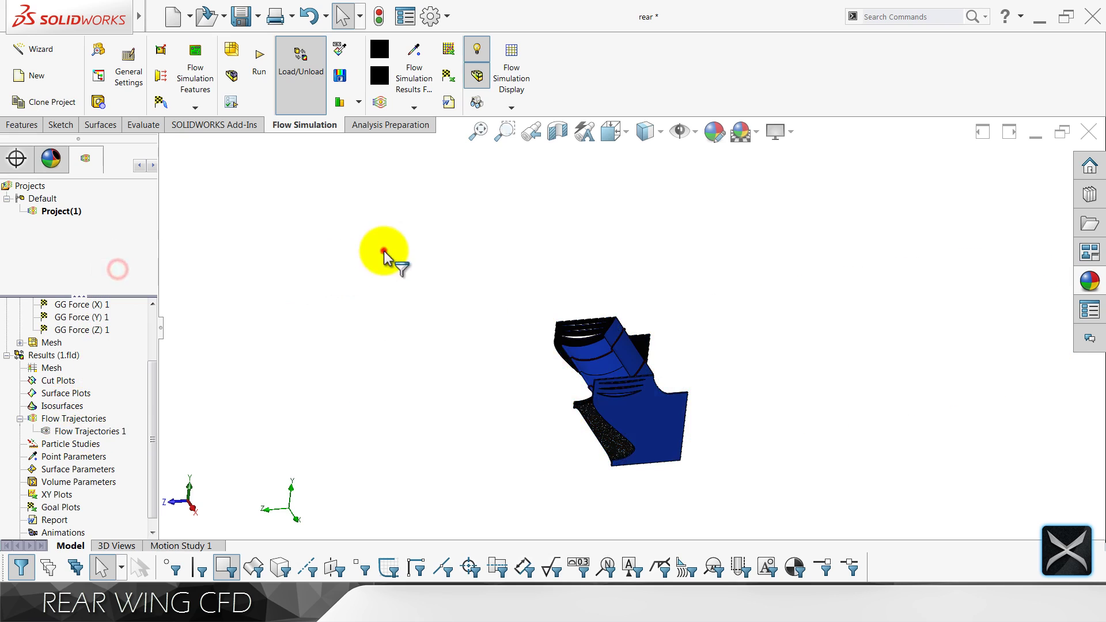
# Start a surface plot with pressure contours and select the front-side faces of the main wing element and upper flap.
pyautogui.scroll(-3, 602, 406)
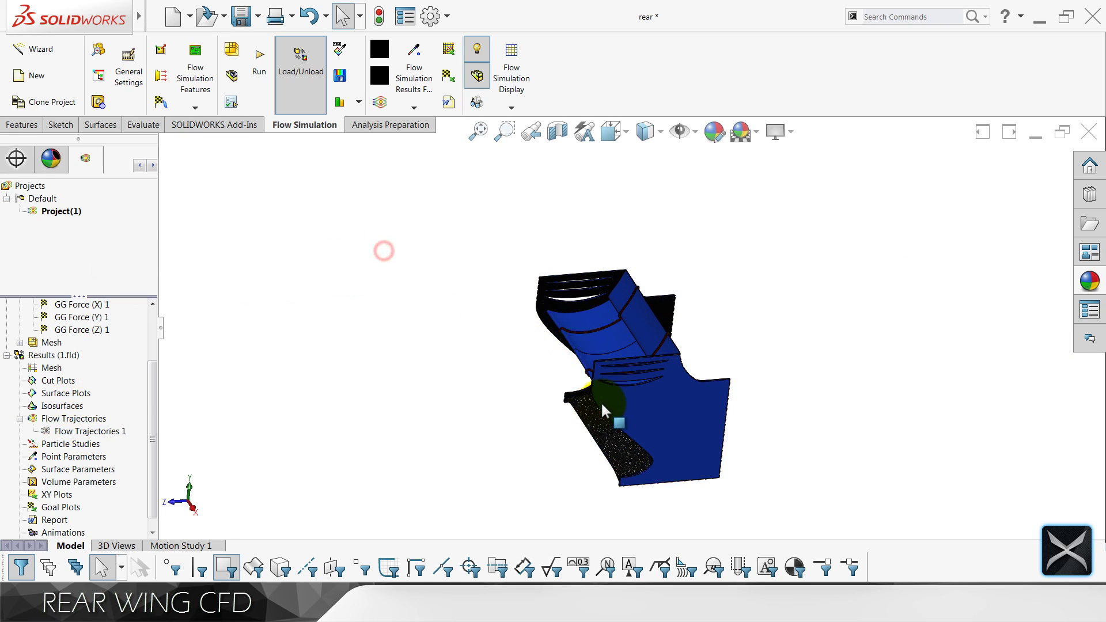
pyautogui.click(414, 102)
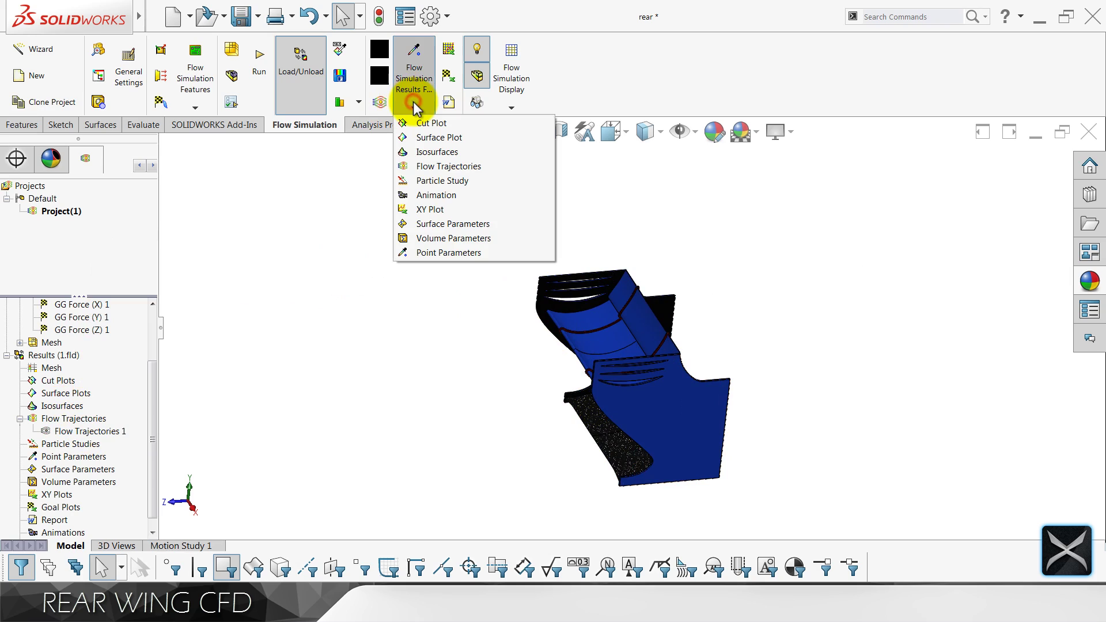
pyautogui.click(422, 136)
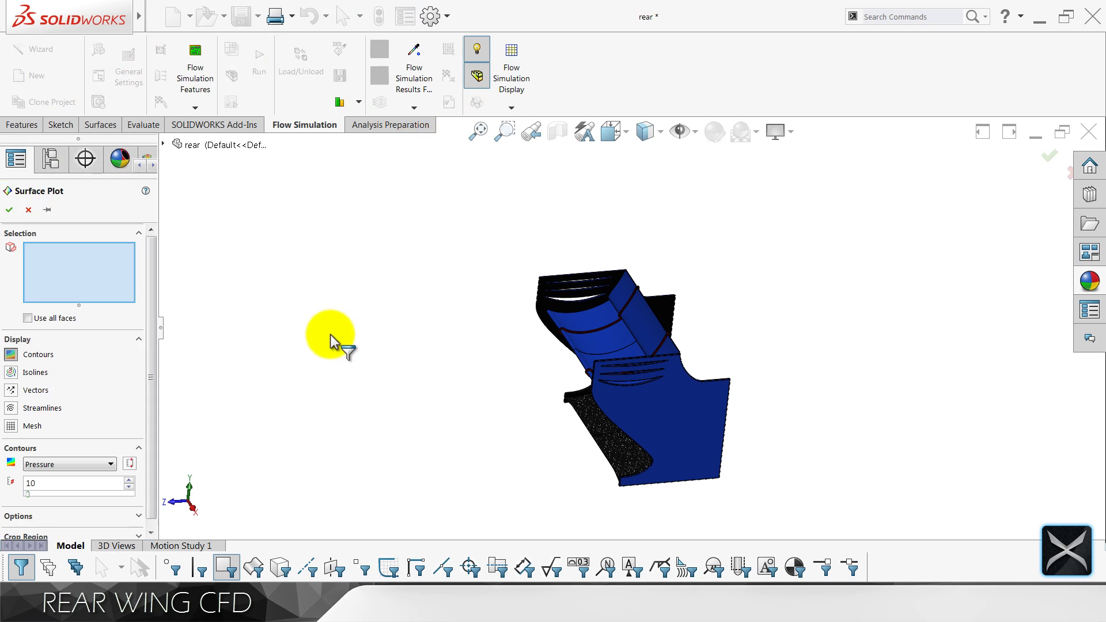
pyautogui.moveTo(330, 334); pyautogui.dragTo(358, 371, button='middle')
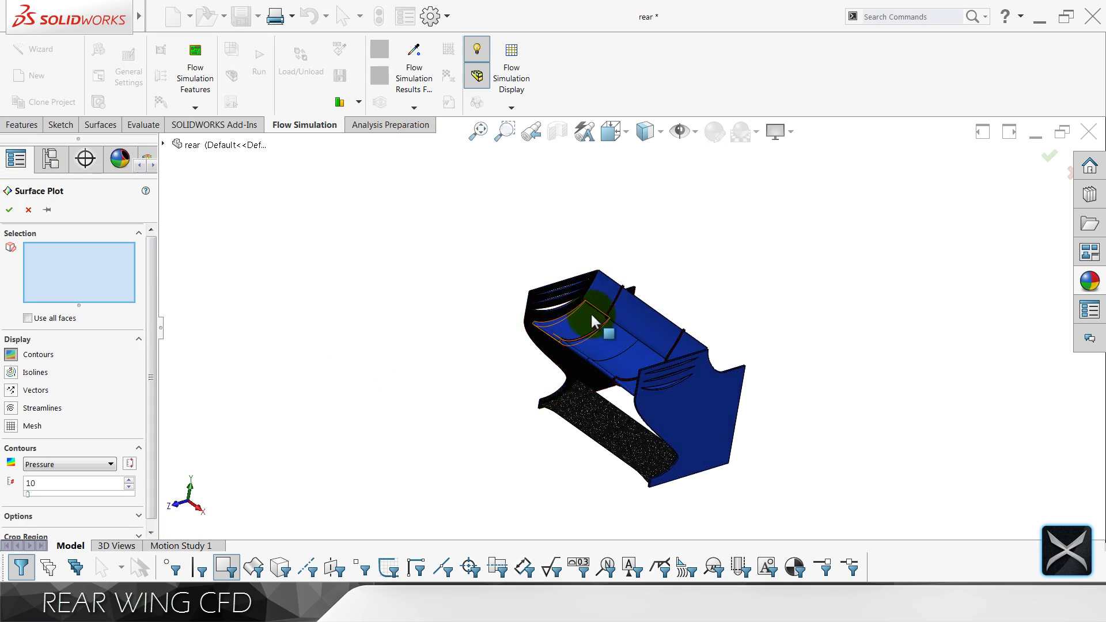
pyautogui.scroll(-3, 594, 320)
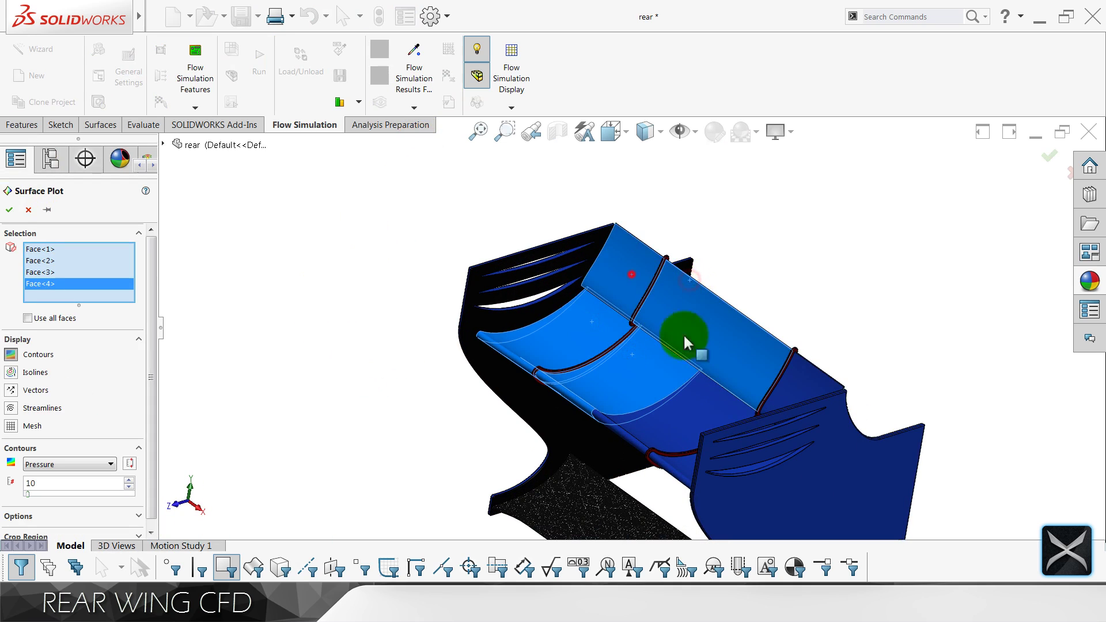
pyautogui.click(746, 405)
pyautogui.scroll(3, 772, 458)
pyautogui.click(657, 390)
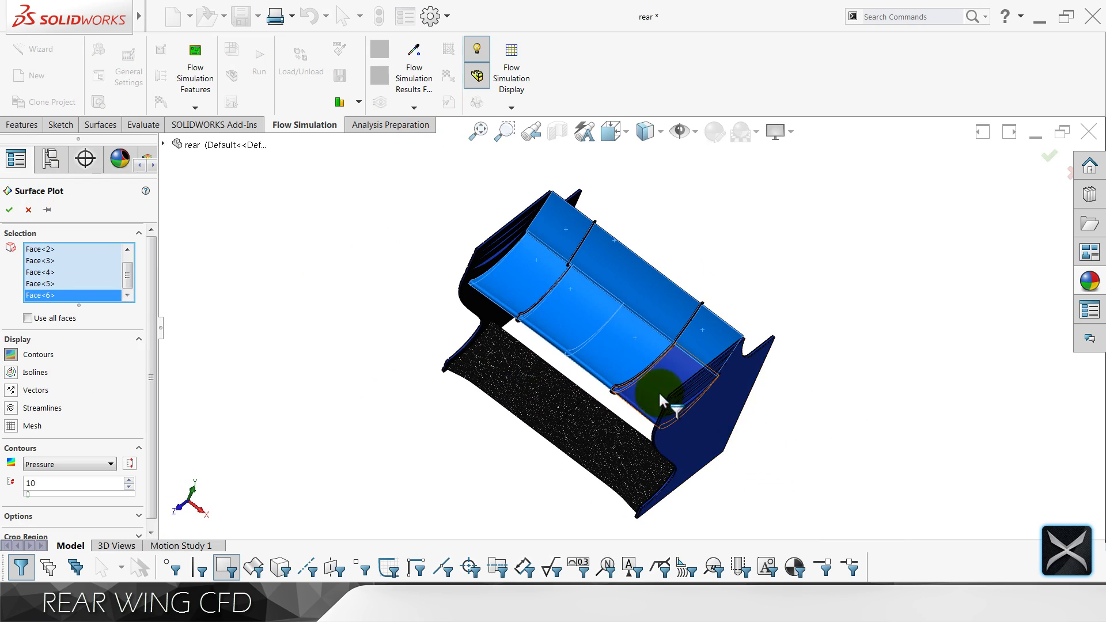
# Add the end plate faces and the lower wing's upper faces to the surface plot selection.
pyautogui.click(692, 433)
pyautogui.click(543, 414)
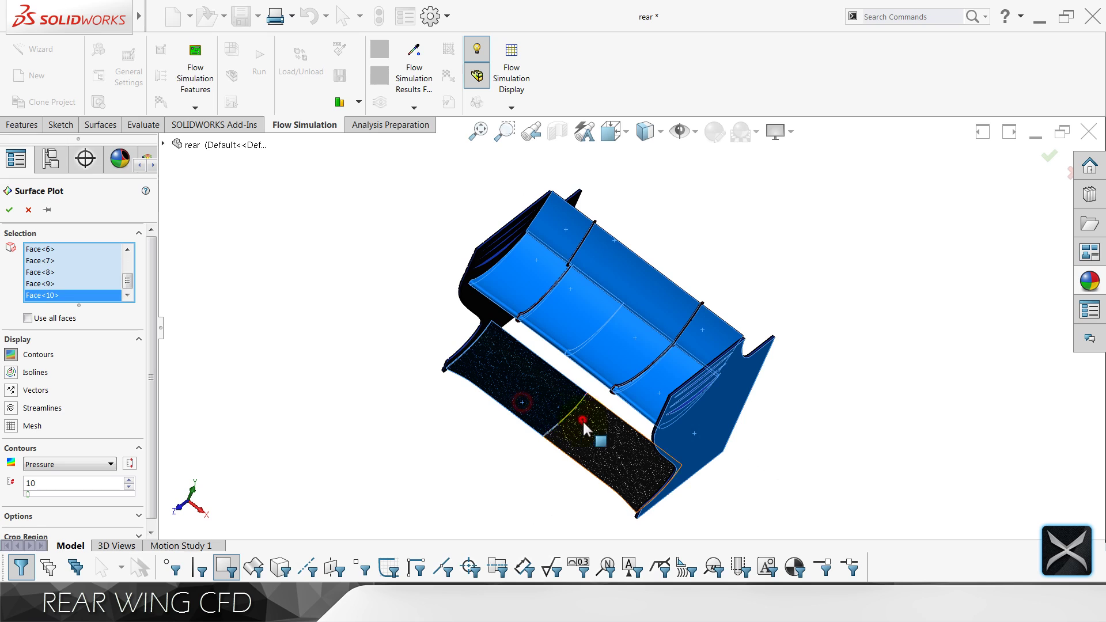
pyautogui.click(582, 420)
pyautogui.moveTo(523, 341); pyautogui.dragTo(630, 414, button='middle')
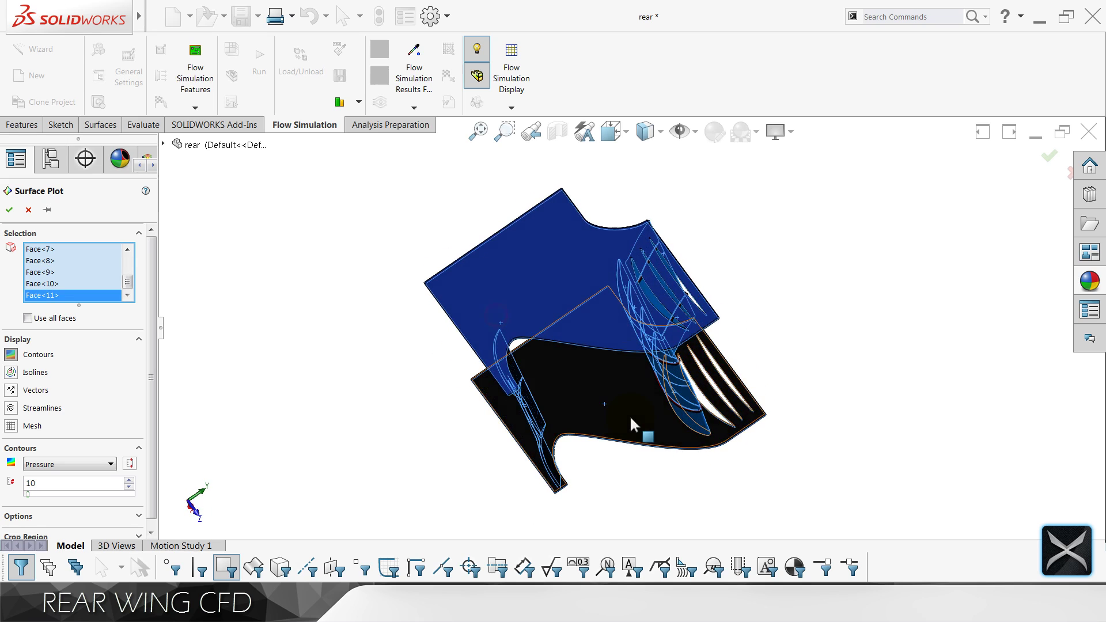
pyautogui.click(535, 341)
pyautogui.click(522, 306)
pyautogui.moveTo(522, 305); pyautogui.dragTo(561, 426, button='middle')
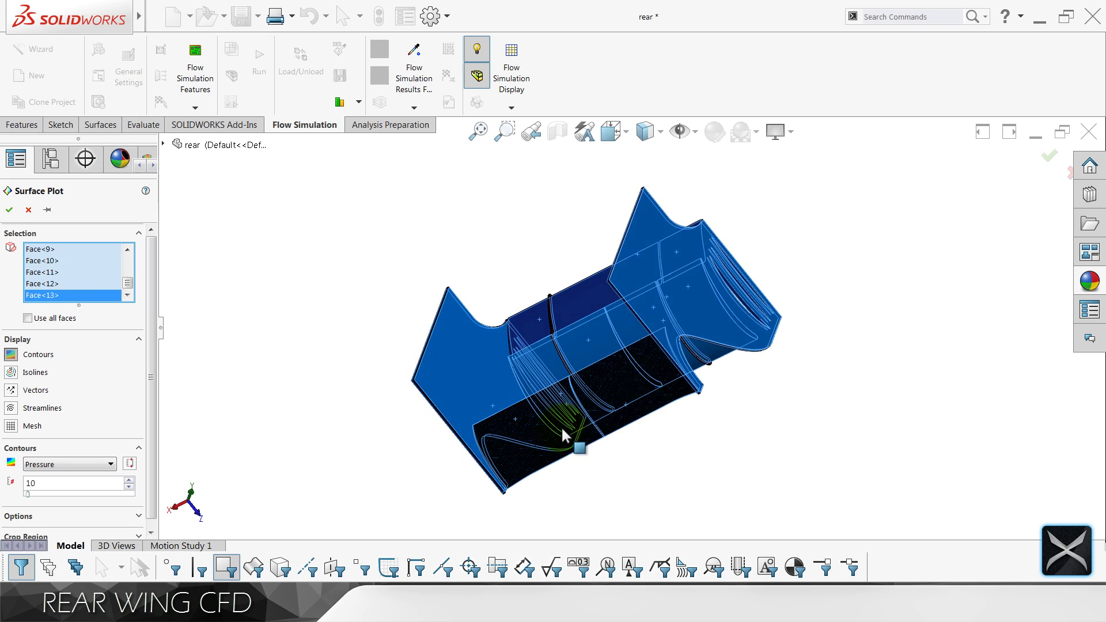
# Add the remaining rear-side faces of the wing elements and generate the pressure contour surface plot.
pyautogui.click(596, 387)
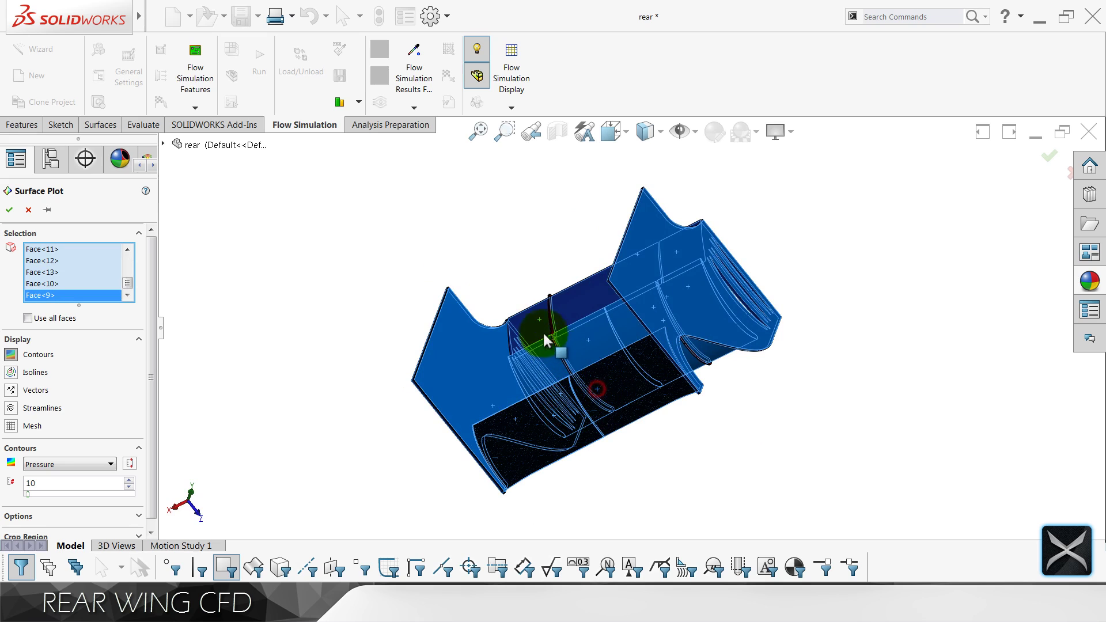
pyautogui.click(575, 305)
pyautogui.moveTo(575, 306); pyautogui.dragTo(644, 326, button='middle')
pyautogui.click(654, 245)
pyautogui.moveTo(655, 245); pyautogui.dragTo(562, 315, button='middle')
pyautogui.press('Return')
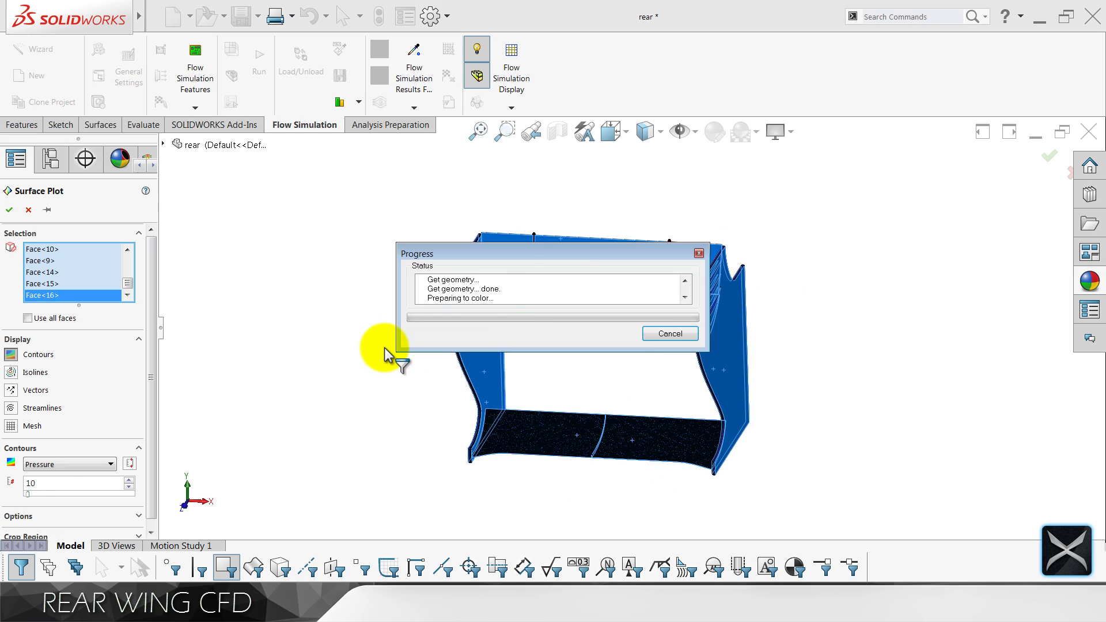
# View the pressure contours on the wing from the front and move the color legend farther from the model.
pyautogui.moveTo(385, 349); pyautogui.dragTo(557, 369, button='middle')
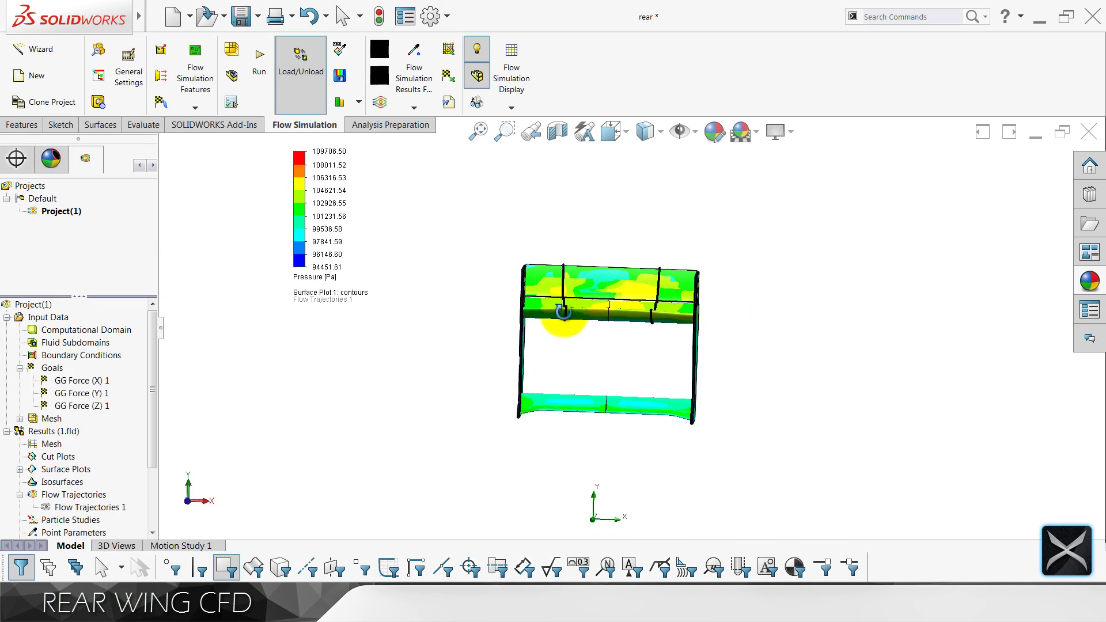
pyautogui.moveTo(564, 312); pyautogui.dragTo(518, 382, button='middle')
pyautogui.scroll(-5, 603, 437)
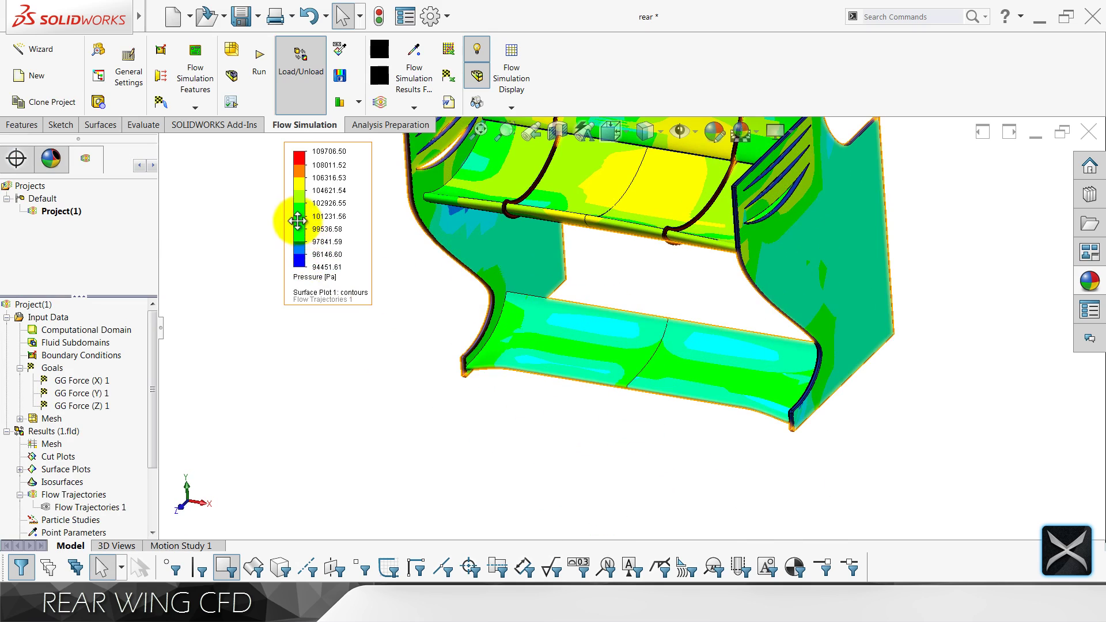
pyautogui.moveTo(297, 221); pyautogui.dragTo(184, 224)
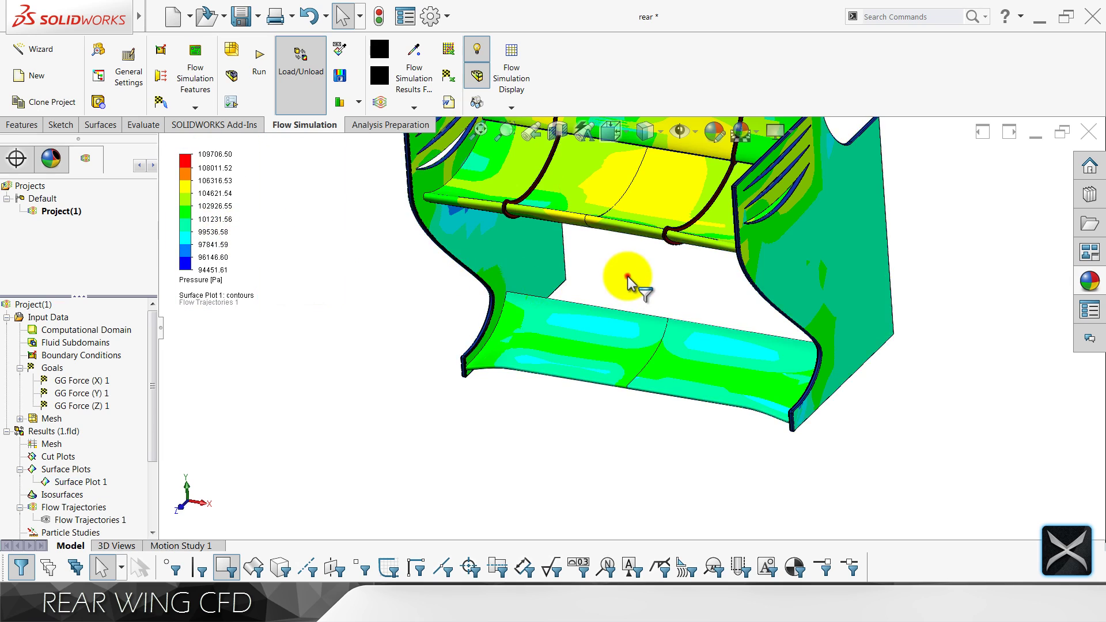
# Examine the pressure contours on the end plates and the lower wing from the side.
pyautogui.scroll(3, 627, 276)
pyautogui.moveTo(627, 275); pyautogui.dragTo(675, 325, button='middle')
pyautogui.scroll(-3, 628, 319)
pyautogui.scroll(-5, 674, 325)
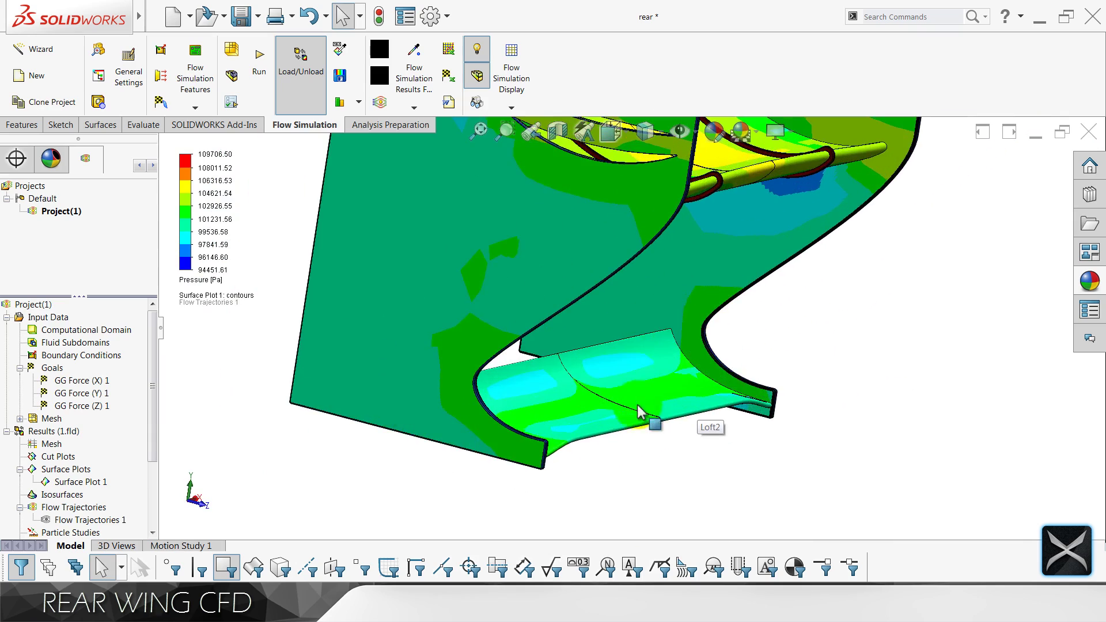
# Examine the pressure contours on the rear and underside of the main wing element and flap.
pyautogui.moveTo(639, 409); pyautogui.dragTo(699, 257, button='middle')
pyautogui.scroll(5, 654, 257)
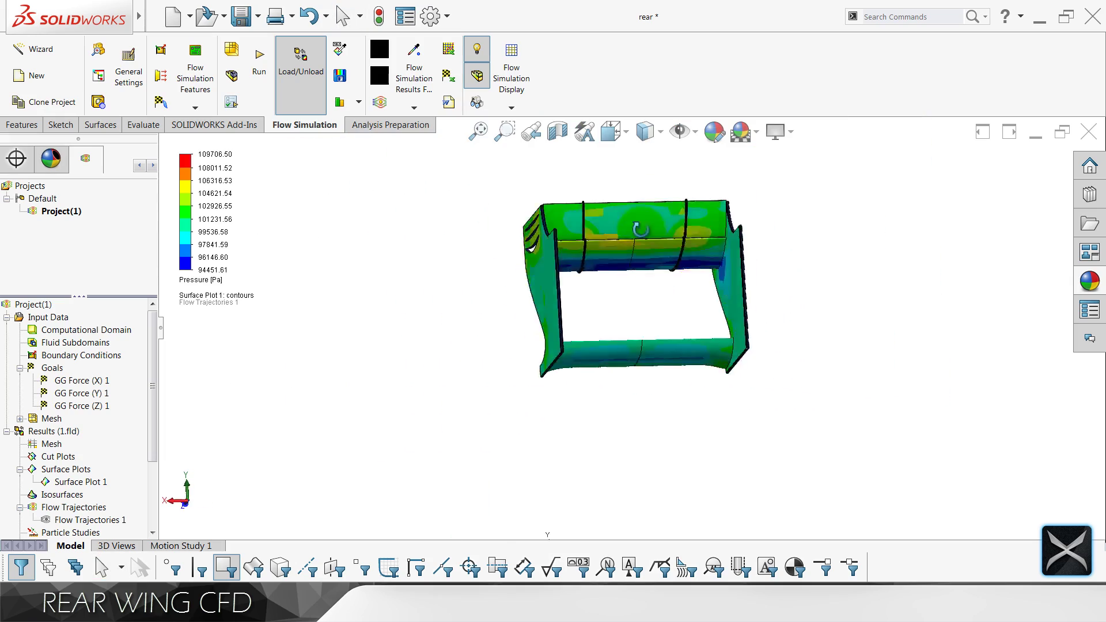
pyautogui.moveTo(638, 227); pyautogui.dragTo(627, 202, button='middle')
pyautogui.scroll(-5, 627, 202)
pyautogui.scroll(-3, 638, 492)
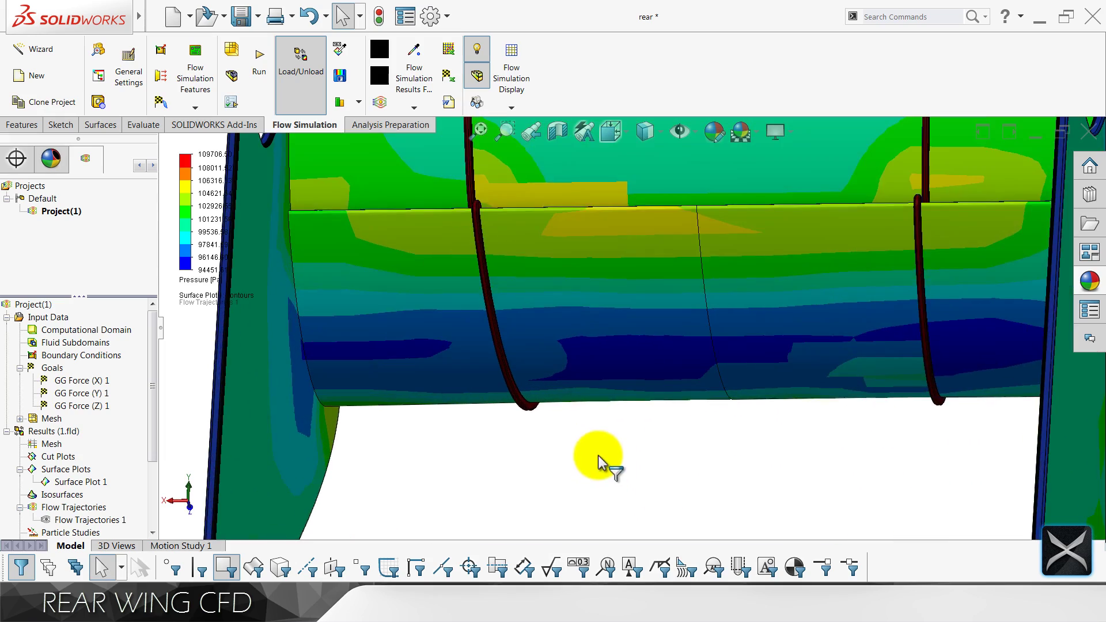
pyautogui.moveTo(600, 460); pyautogui.dragTo(549, 365, button='middle')
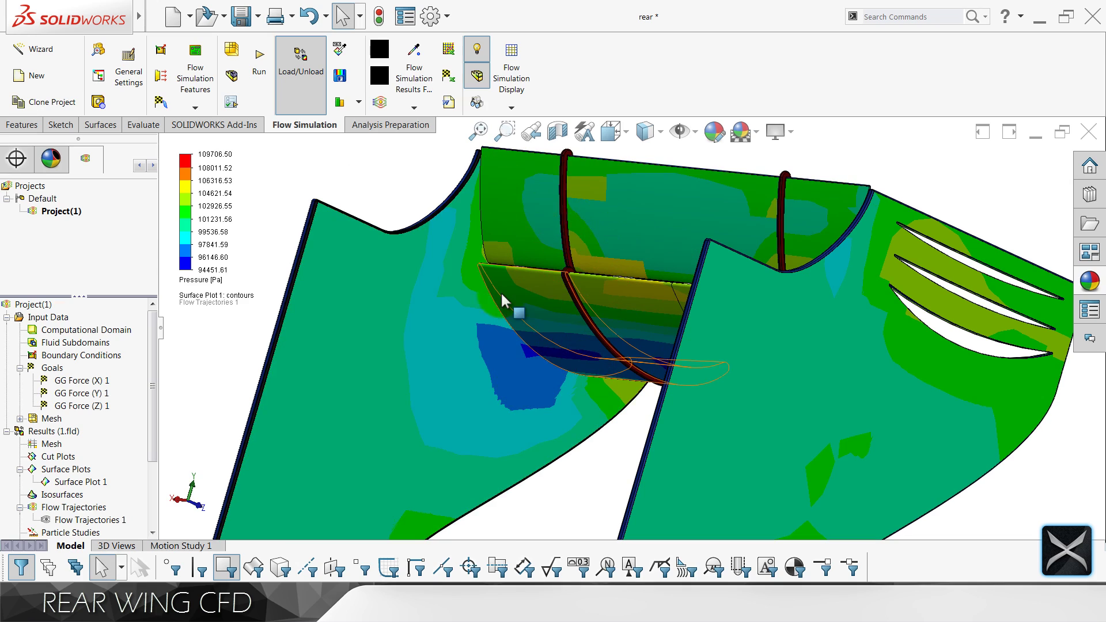
# Examine the pressure contours on the upper, front-facing surfaces of the main wing element and flap.
pyautogui.scroll(2, 588, 393)
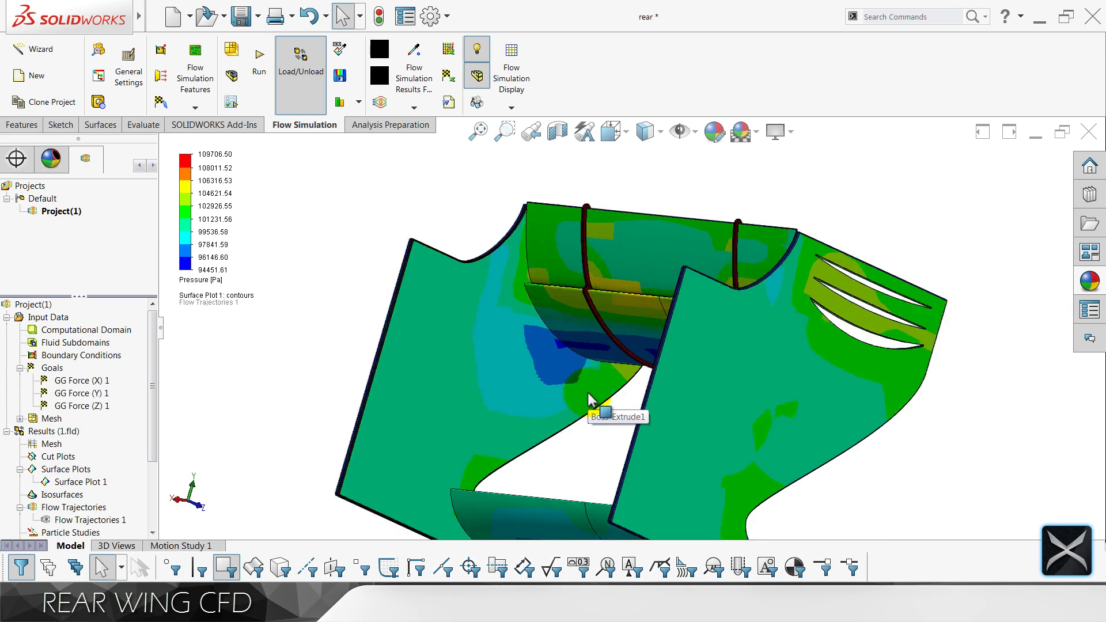
pyautogui.moveTo(588, 393); pyautogui.dragTo(422, 386, button='middle')
pyautogui.scroll(-5, 479, 310)
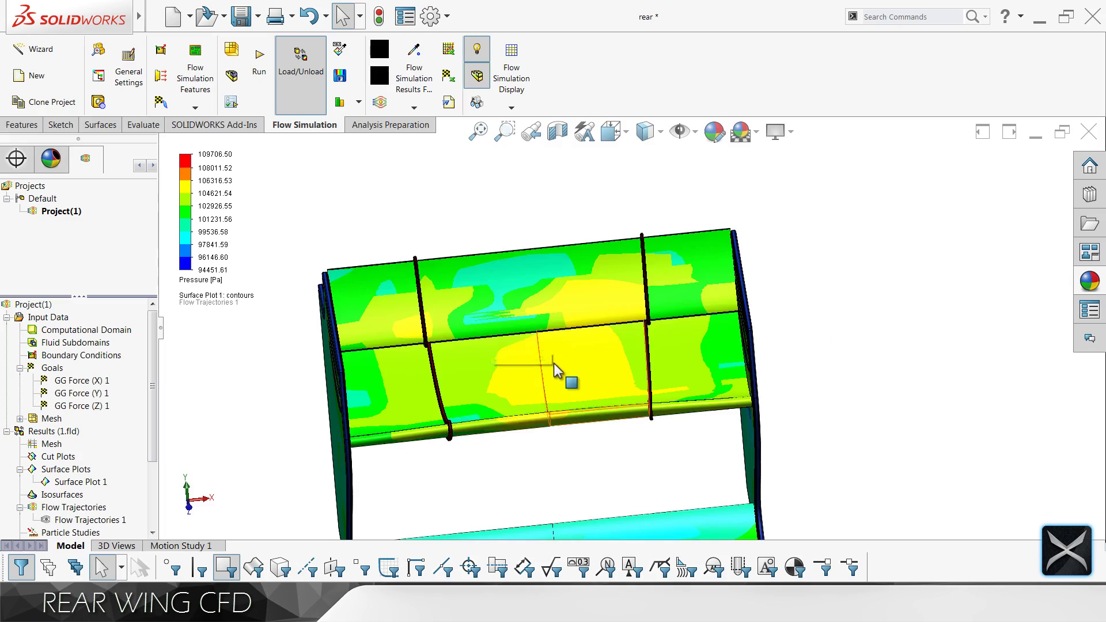
pyautogui.moveTo(554, 363); pyautogui.dragTo(579, 421, button='middle')
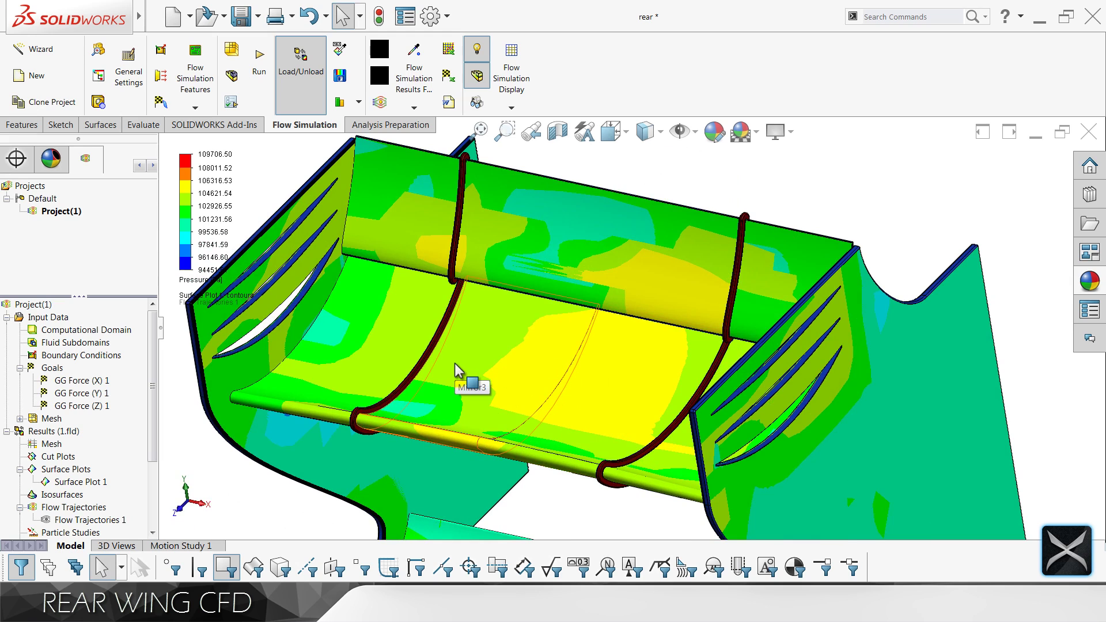
pyautogui.moveTo(594, 344); pyautogui.dragTo(628, 314, button='middle')
pyautogui.scroll(-4, 583, 285)
pyautogui.moveTo(582, 287); pyautogui.dragTo(698, 346, button='middle')
pyautogui.scroll(3, 537, 299)
pyautogui.scroll(-3, 715, 434)
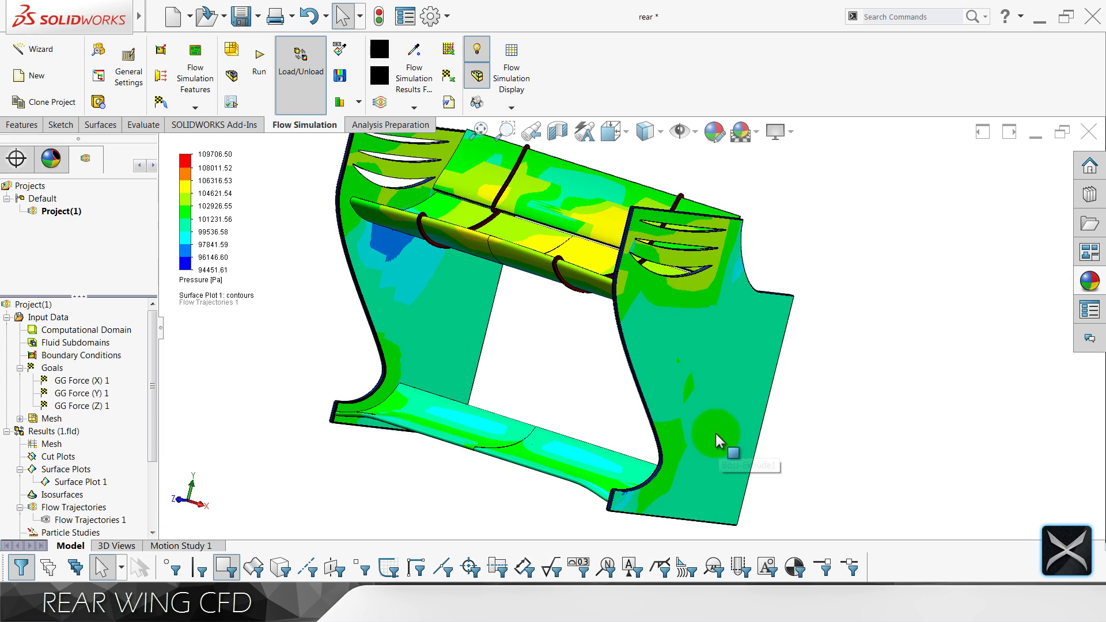
# Examine the pressure contours around the louvre slots on the inner faces of the end plates up close.
pyautogui.scroll(2, 584, 383)
pyautogui.moveTo(582, 370); pyautogui.dragTo(526, 383, button='middle')
pyautogui.scroll(-5, 582, 282)
pyautogui.moveTo(611, 265); pyautogui.dragTo(762, 286, button='middle')
pyautogui.scroll(3, 709, 260)
pyautogui.scroll(-4, 762, 285)
pyautogui.scroll(-3, 766, 288)
pyautogui.scroll(2, 772, 302)
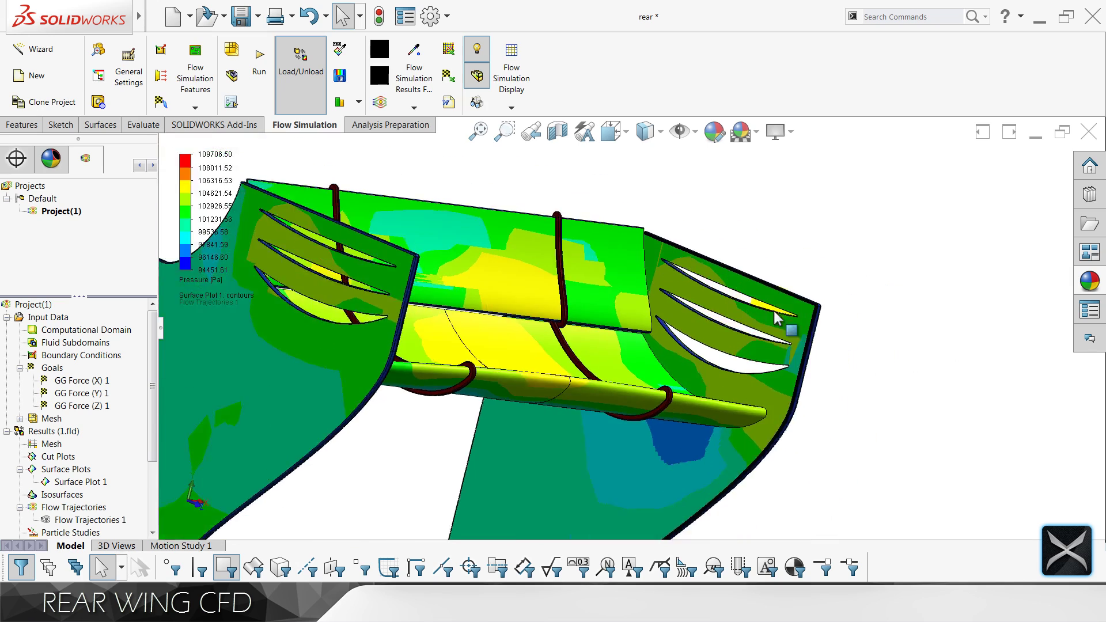
pyautogui.scroll(-3, 775, 320)
pyautogui.moveTo(700, 330); pyautogui.dragTo(670, 318, button='middle')
pyautogui.scroll(-3, 670, 318)
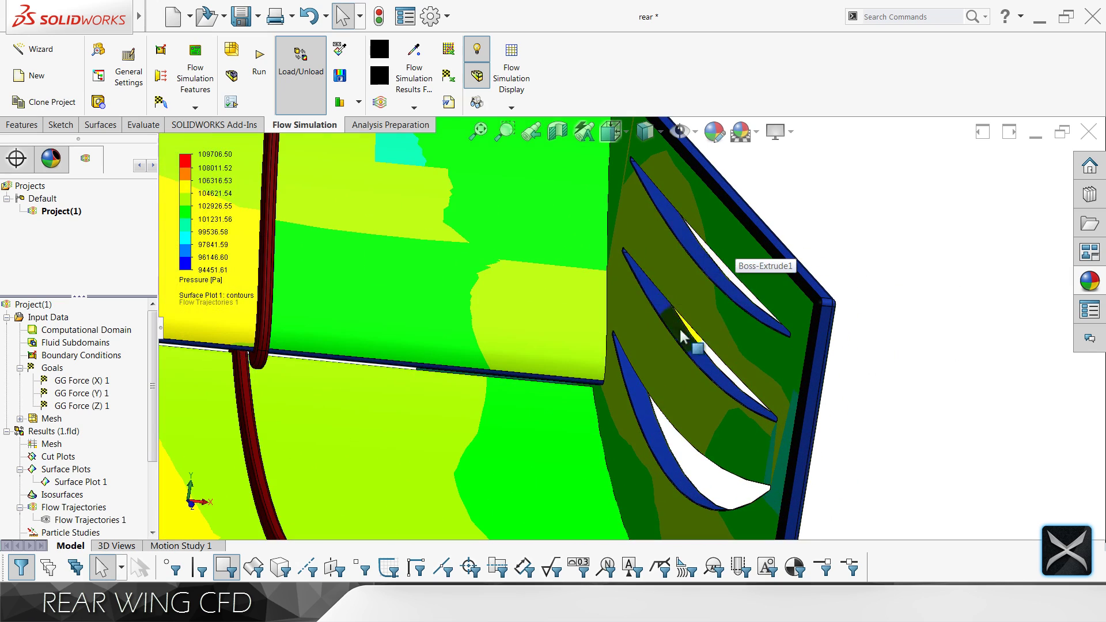
pyautogui.scroll(4, 645, 409)
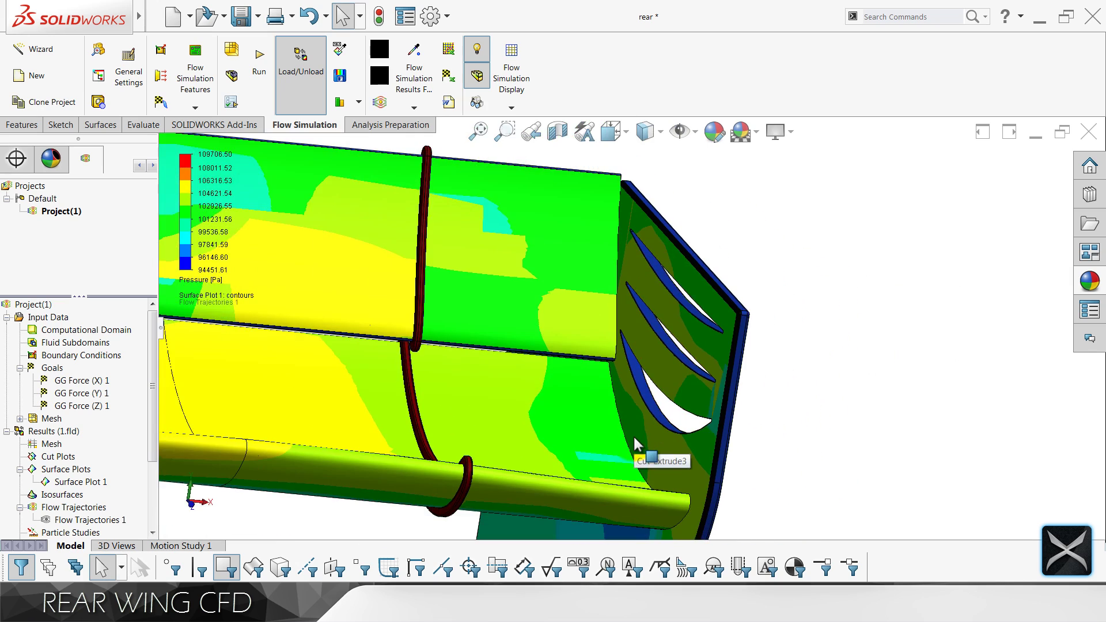
# Review the pressure contours over the complete rear wing from an angled front view.
pyautogui.scroll(2, 634, 437)
pyautogui.click(536, 441)
pyautogui.scroll(2, 535, 436)
pyautogui.moveTo(535, 435); pyautogui.dragTo(508, 391, button='middle')
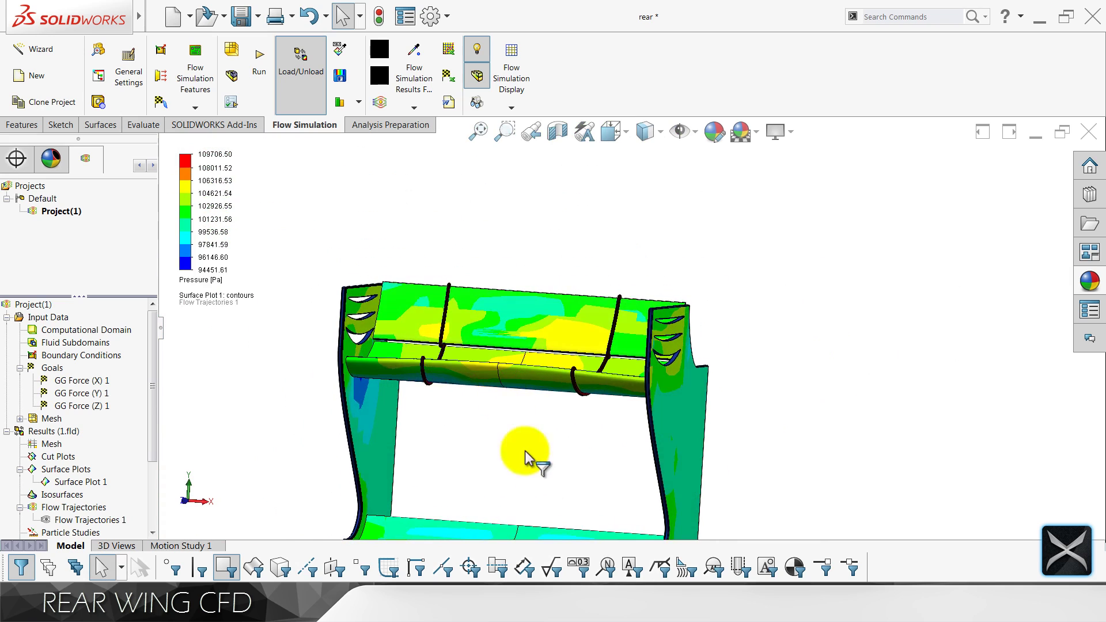
pyautogui.scroll(4, 585, 420)
pyautogui.moveTo(585, 420); pyautogui.dragTo(564, 444, button='middle')
pyautogui.scroll(-4, 582, 377)
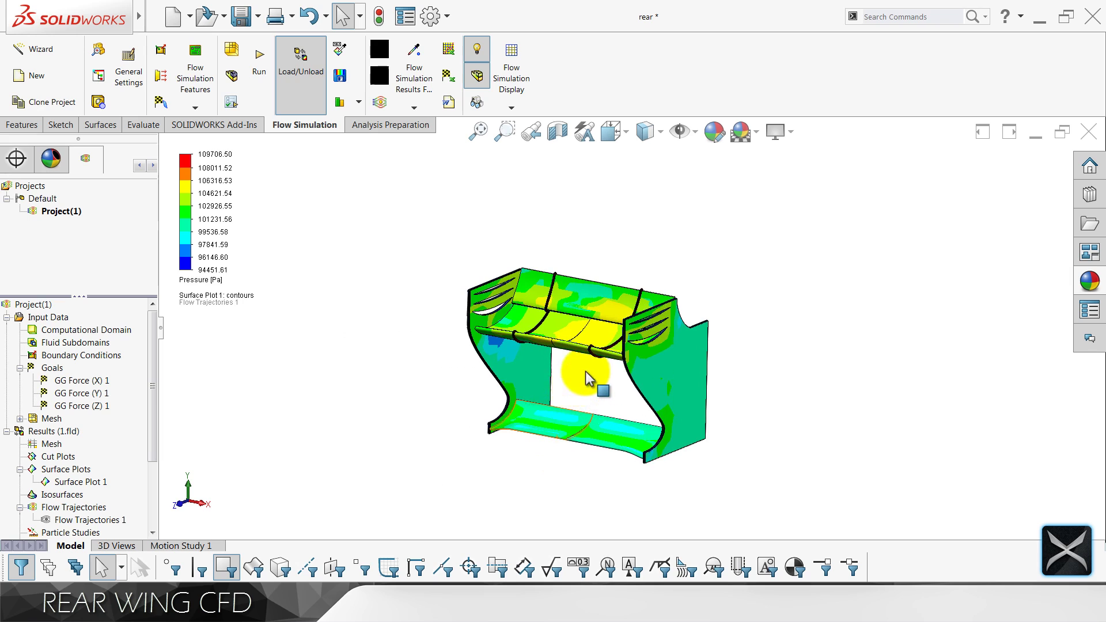
pyautogui.scroll(2, 572, 375)
pyautogui.scroll(-1, 576, 386)
pyautogui.scroll(-1, 578, 384)
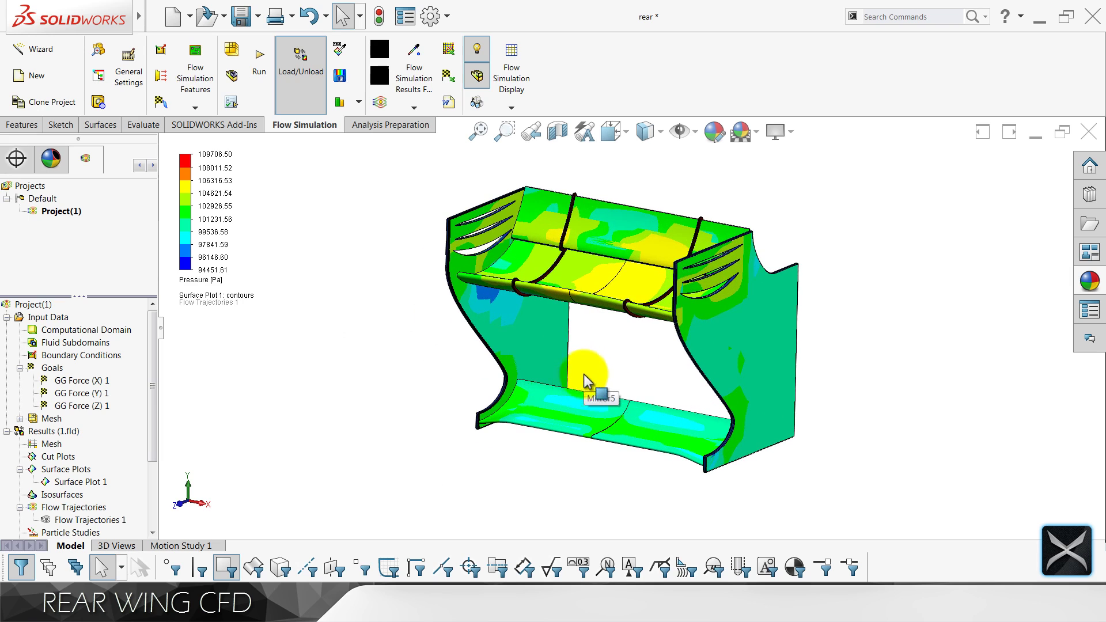
pyautogui.scroll(1, 628, 283)
pyautogui.scroll(-1, 624, 286)
pyautogui.scroll(-1, 610, 302)
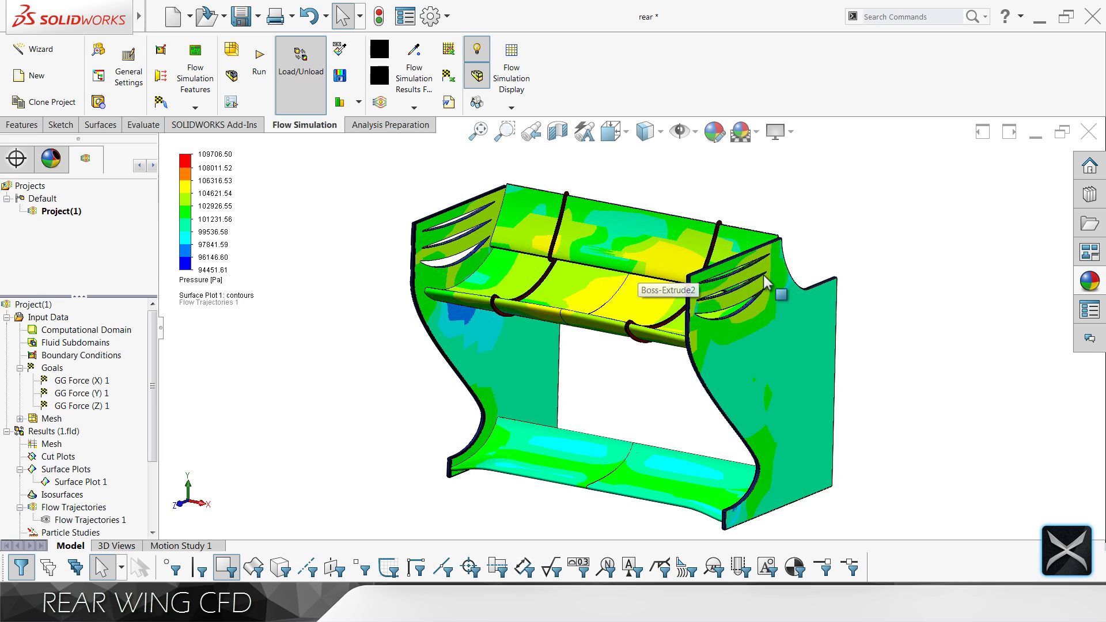